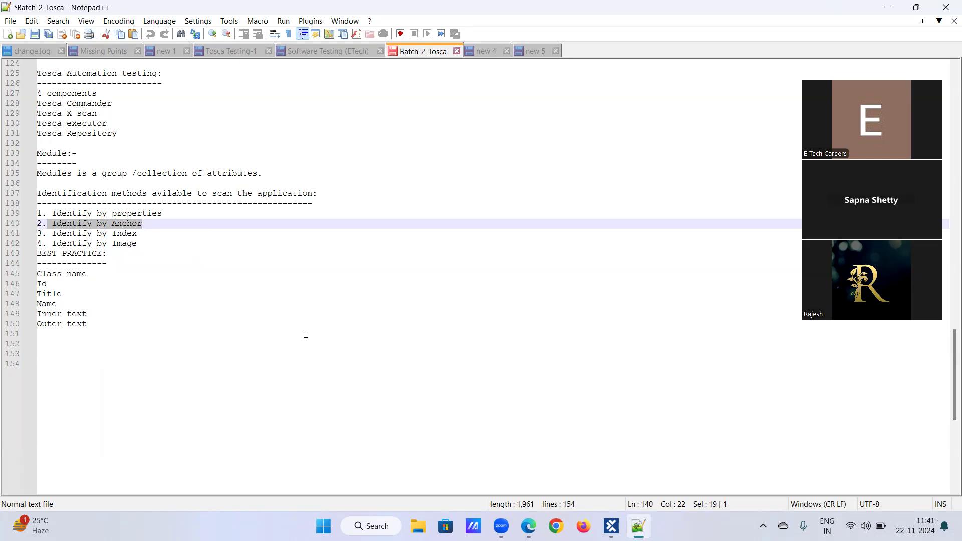
# Step: Below "2. Identify by Anchor", add a new line reading "---> IDentifying a control with the help/support/reference of another"
pyautogui.click(148, 220)
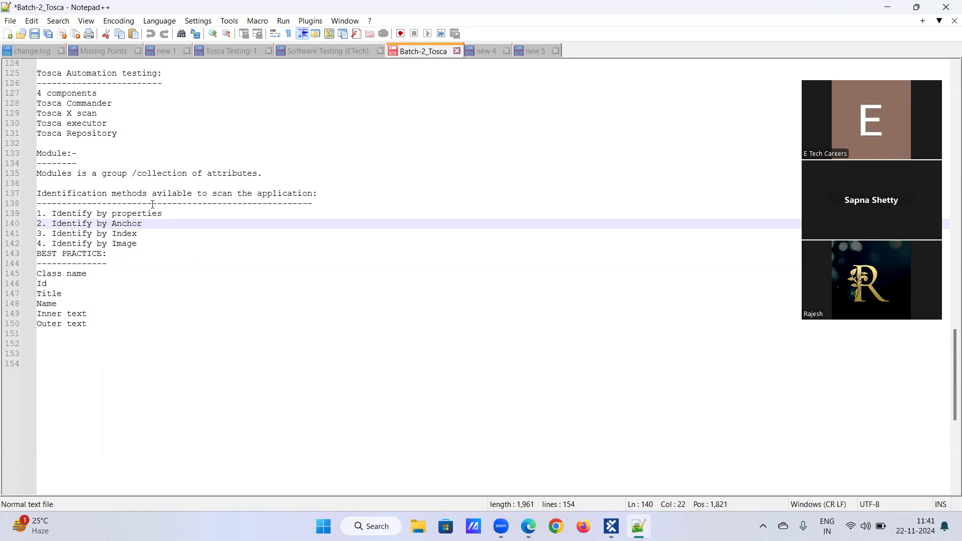
pyautogui.press('Return')
pyautogui.write('---> ')
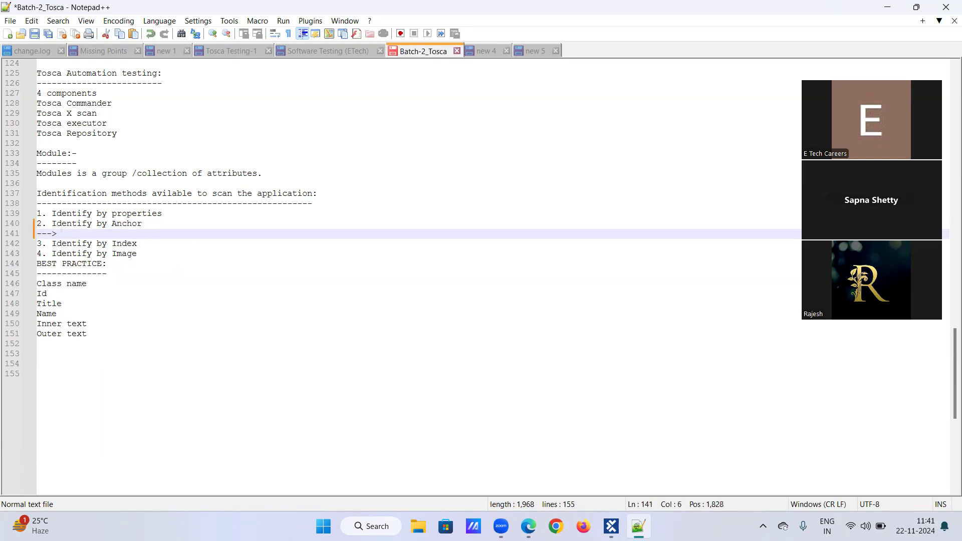
pyautogui.write('IDentifying a')
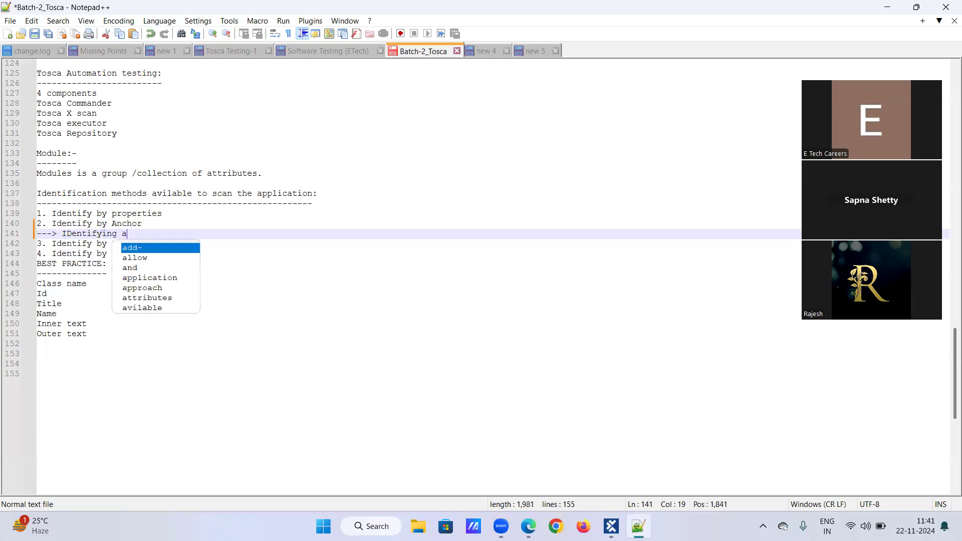
pyautogui.write(' control w')
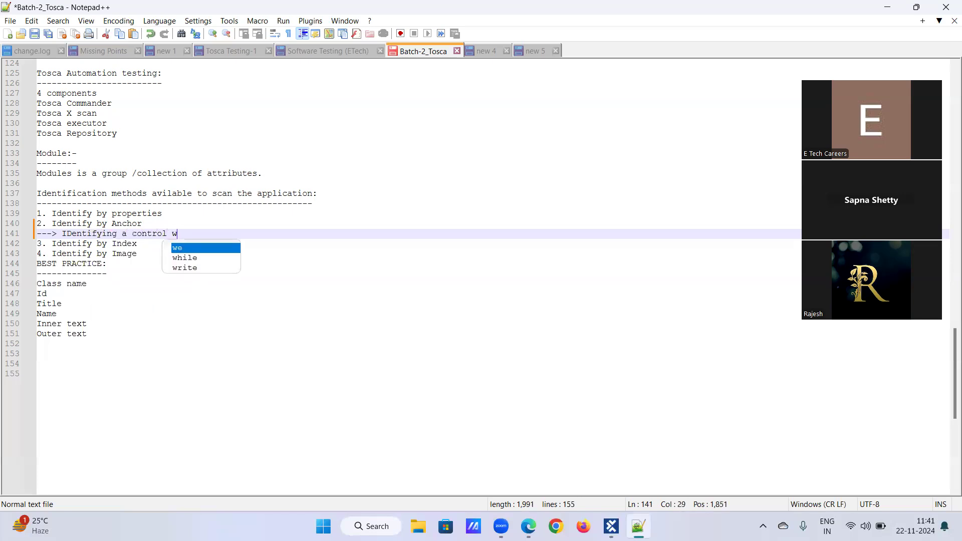
pyautogui.write('ith the help')
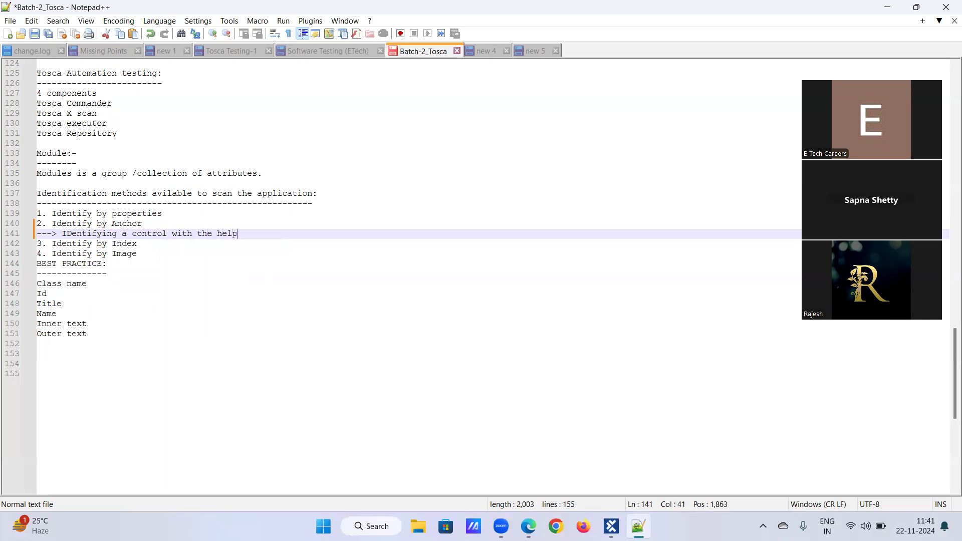
pyautogui.write('/su')
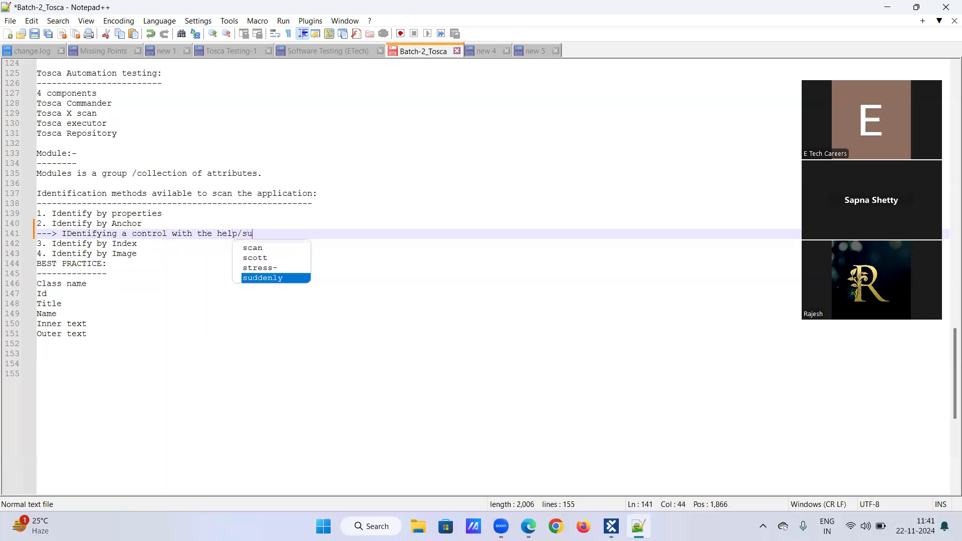
pyautogui.write('pport/referene')
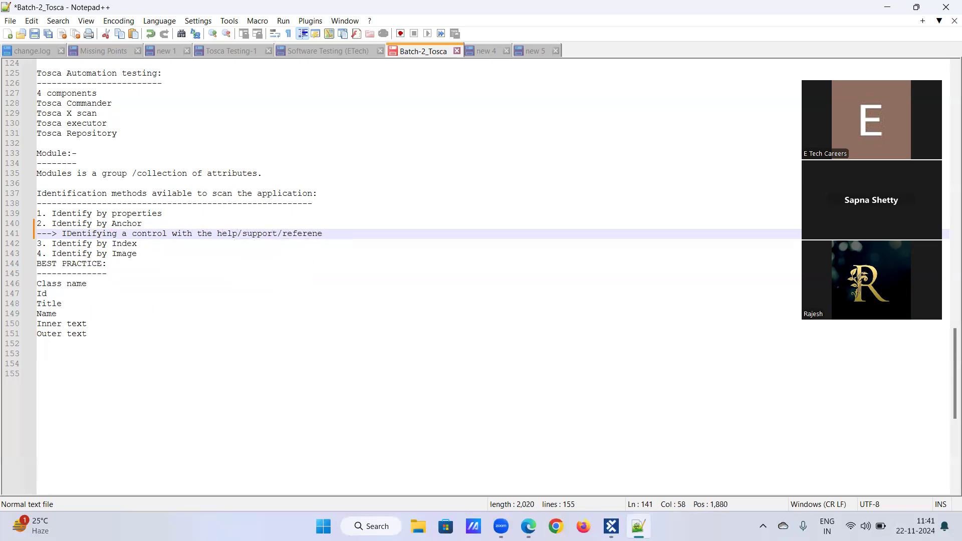
pyautogui.press('BackSpace')
pyautogui.write('ce of')
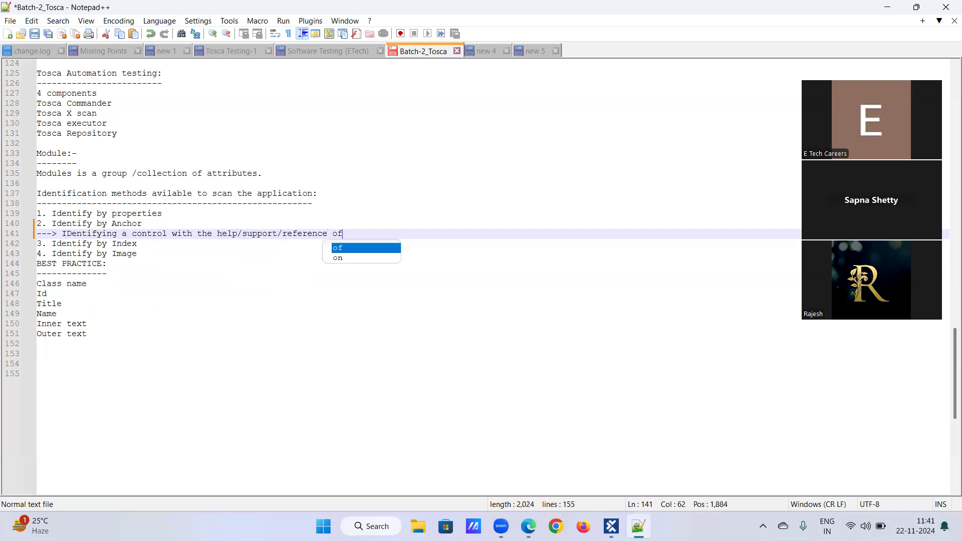
pyautogui.write(' another oc')
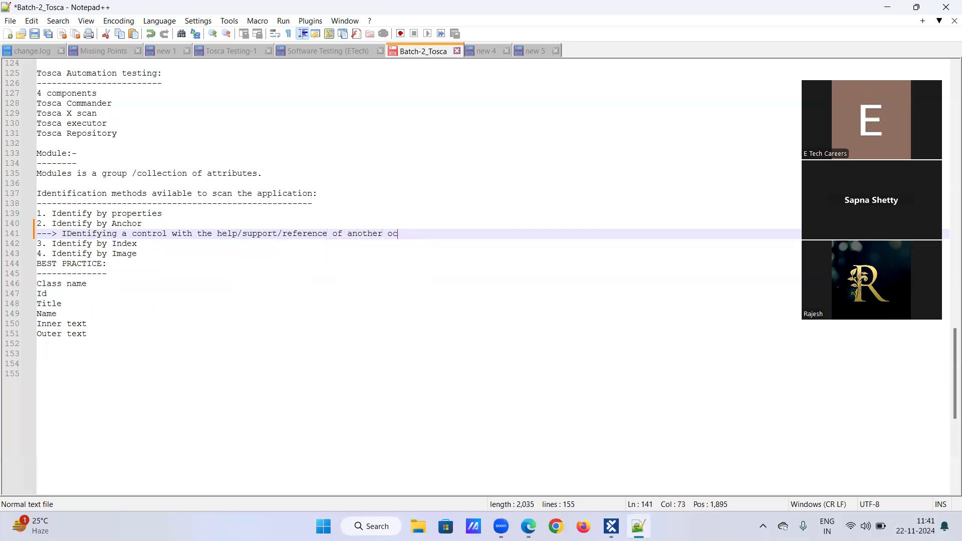
# Step: Complete the anchor definition with "control, is called as IDentify by Anchor."
pyautogui.press('BackSpace')
pyautogui.press('BackSpace')
pyautogui.write('control')
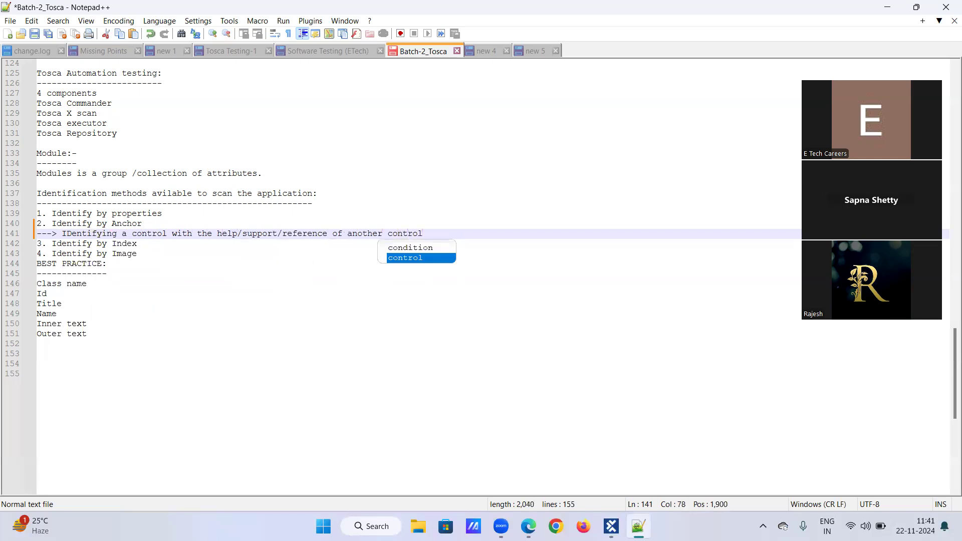
pyautogui.write(', is called ')
pyautogui.write('as ')
pyautogui.write('IDentify ')
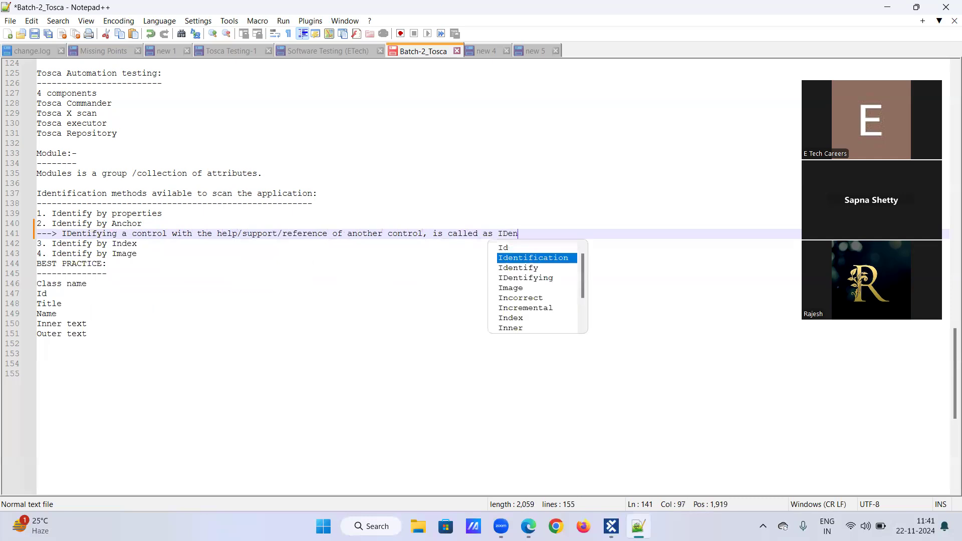
pyautogui.write('by ')
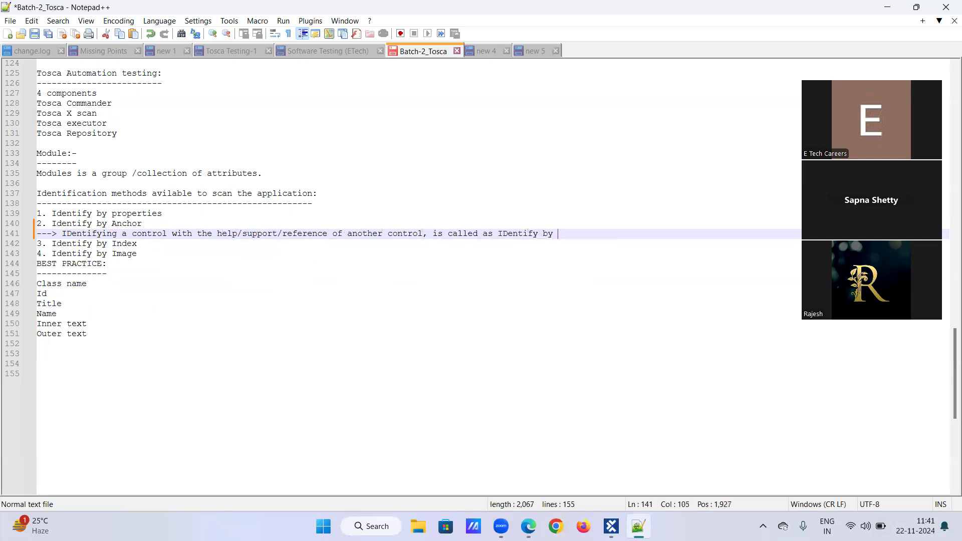
pyautogui.write('Anchor.')
# Step: Start a second note line under the anchor definition with "---> Any control"
pyautogui.press('Return')
pyautogui.write('---> A')
pyautogui.write('nuy')
pyautogui.press('BackSpace')
pyautogui.press('BackSpace')
pyautogui.press('BackSpace')
pyautogui.write('y contr')
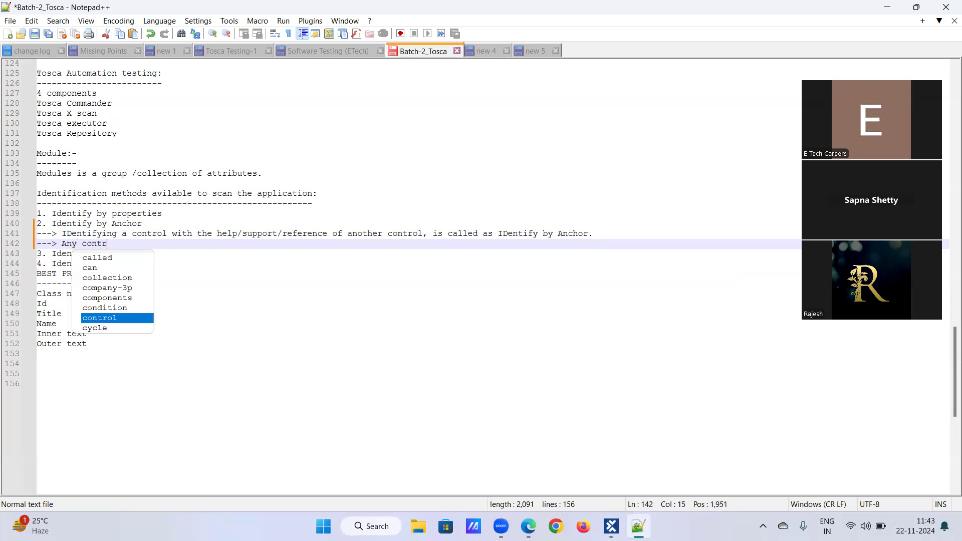
pyautogui.write('ol whoic')
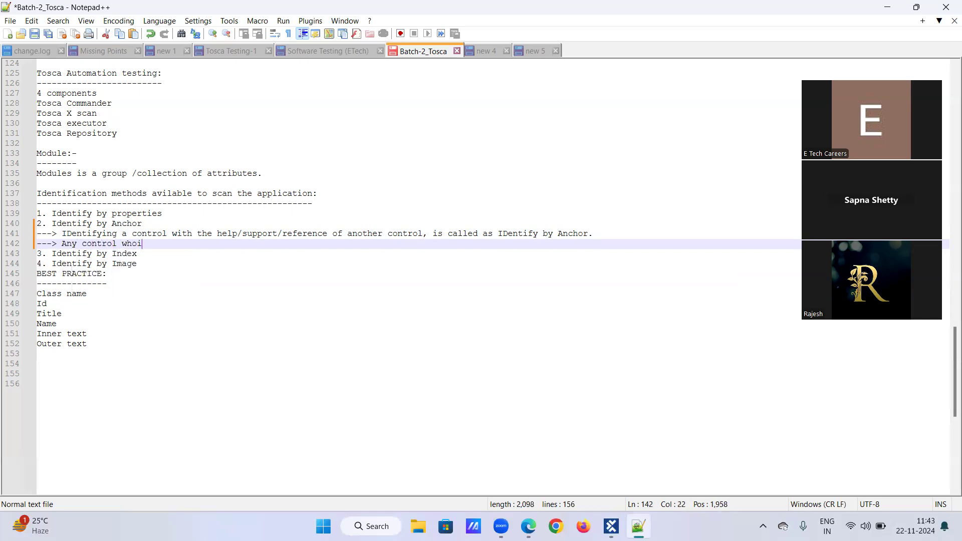
# Step: Continue the second anchor note with "which i s unique should be stable"
pyautogui.press('BackSpace')
pyautogui.press('BackSpace')
pyautogui.press('BackSpace')
pyautogui.write('ich i s unique shoul;d b')
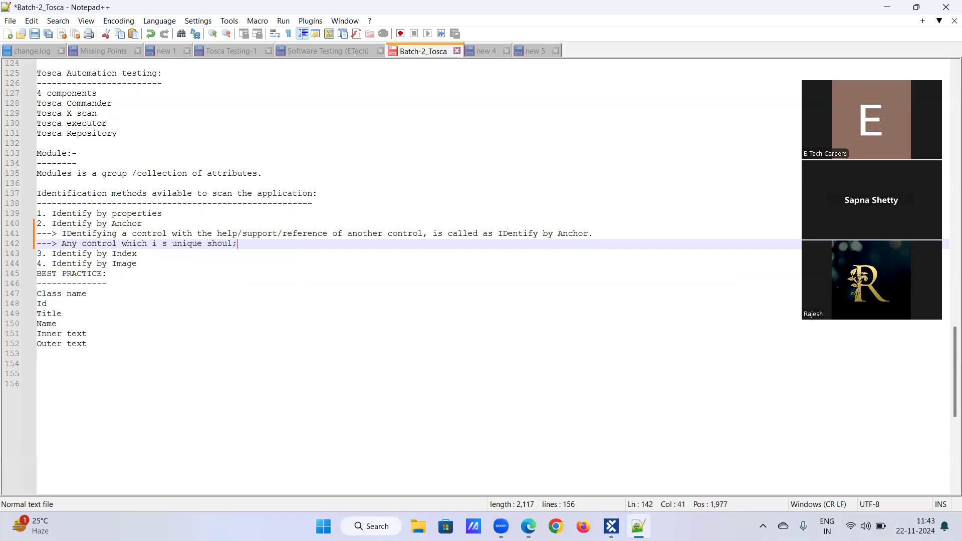
pyautogui.press('BackSpace')
pyautogui.press('BackSpace')
pyautogui.press('BackSpace')
pyautogui.press('BackSpace')
pyautogui.write('d be stable')
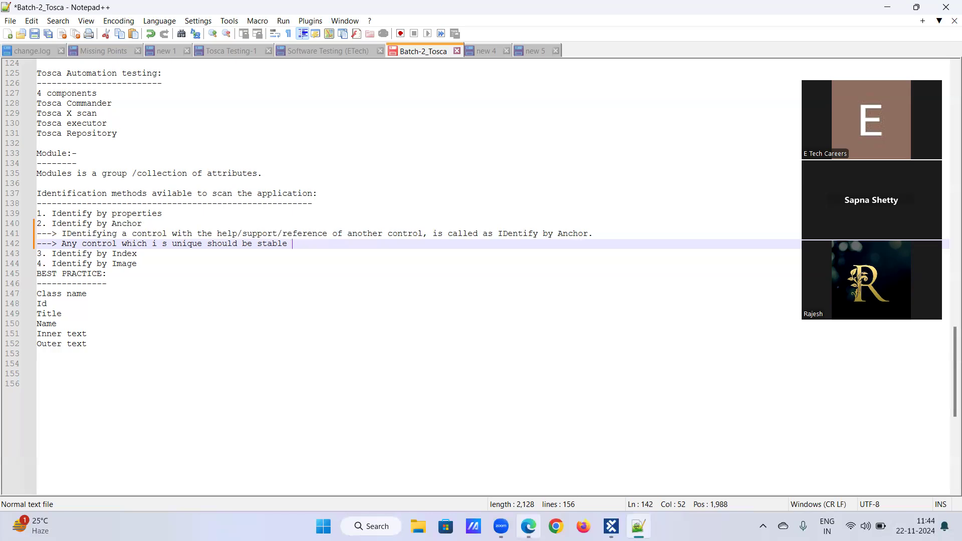
# Step: Switch to Microsoft Edge, search the web for "Demo web shop" and open the Demo Web Shop login page
pyautogui.click(529, 526)
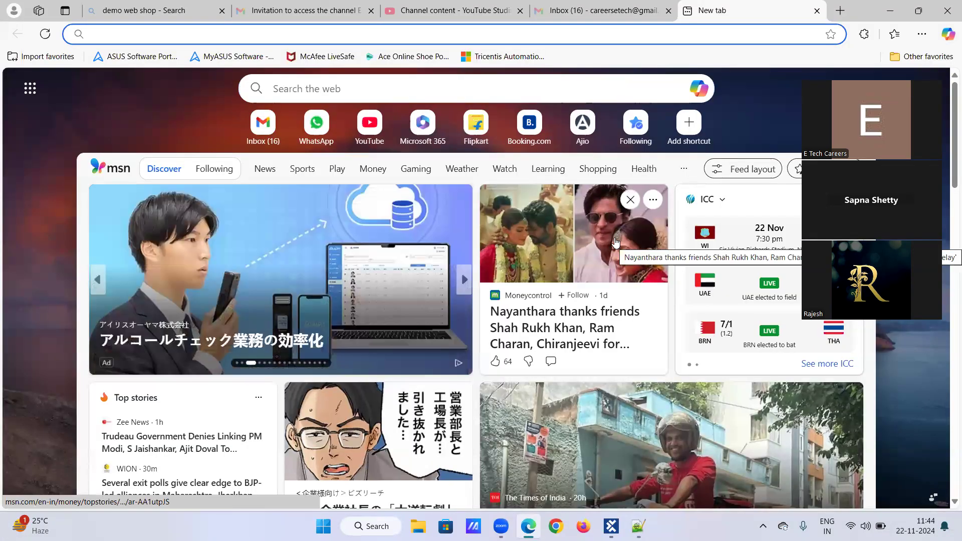
pyautogui.write('Demo web sh')
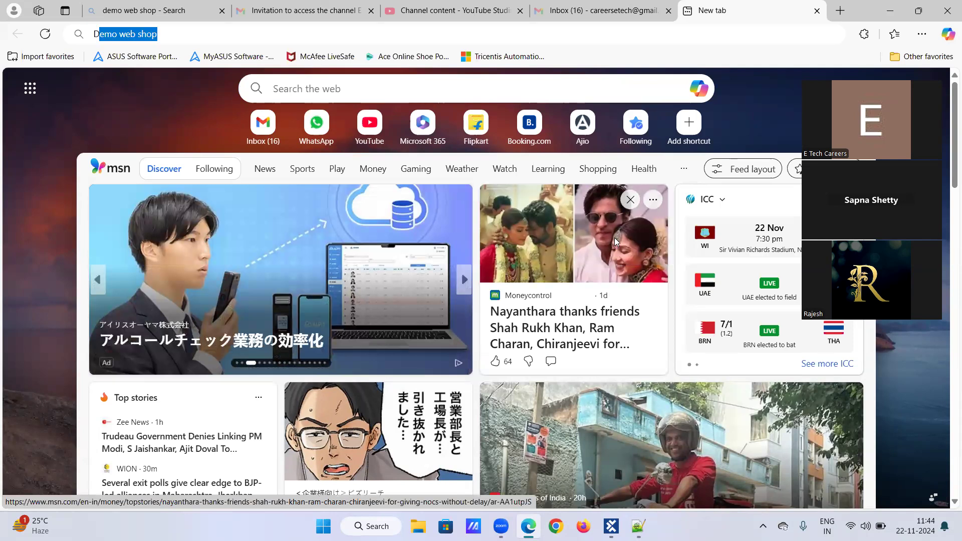
pyautogui.write('op')
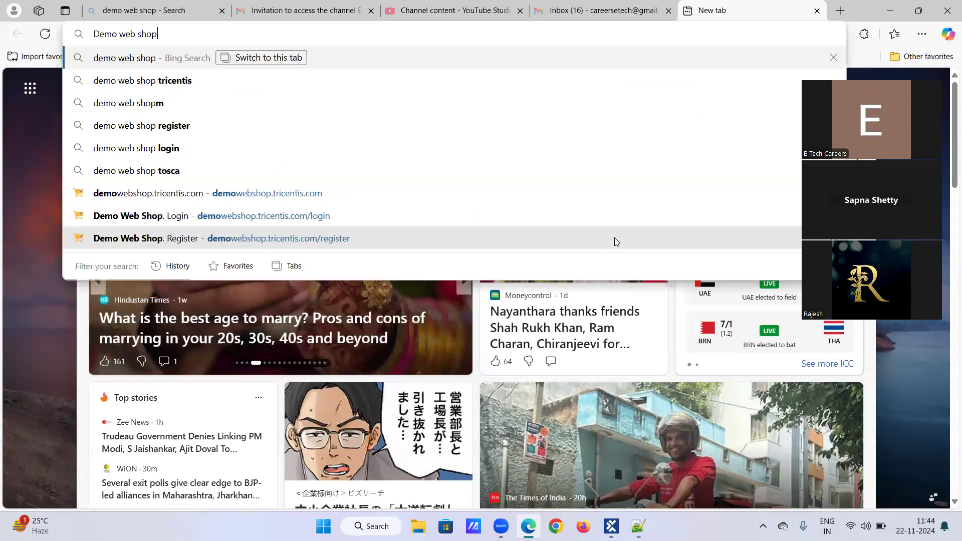
pyautogui.press('Return')
pyautogui.click(141, 193)
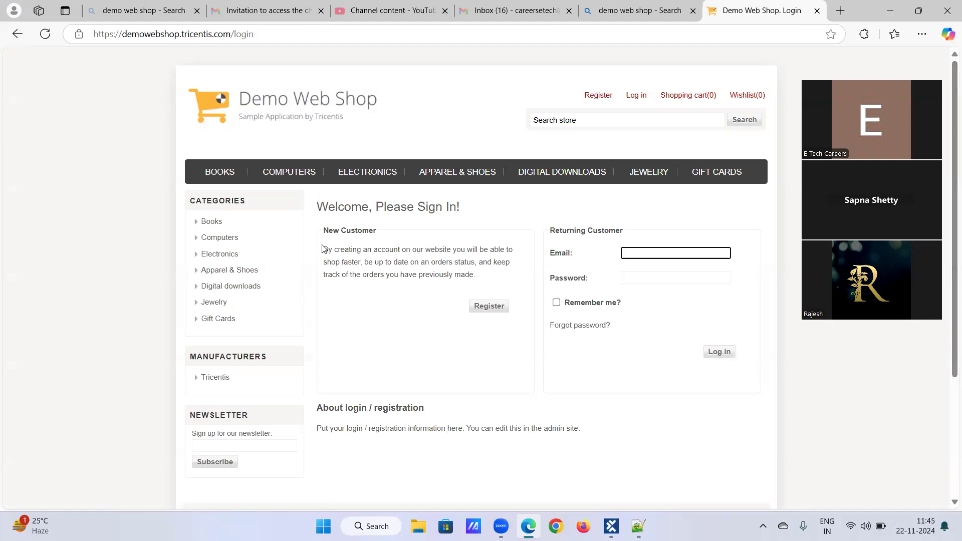
# Step: Switch to Tosca Commander, open the Tosca Batch-2 project and expand the Demo web shop Modules folder
pyautogui.click(611, 526)
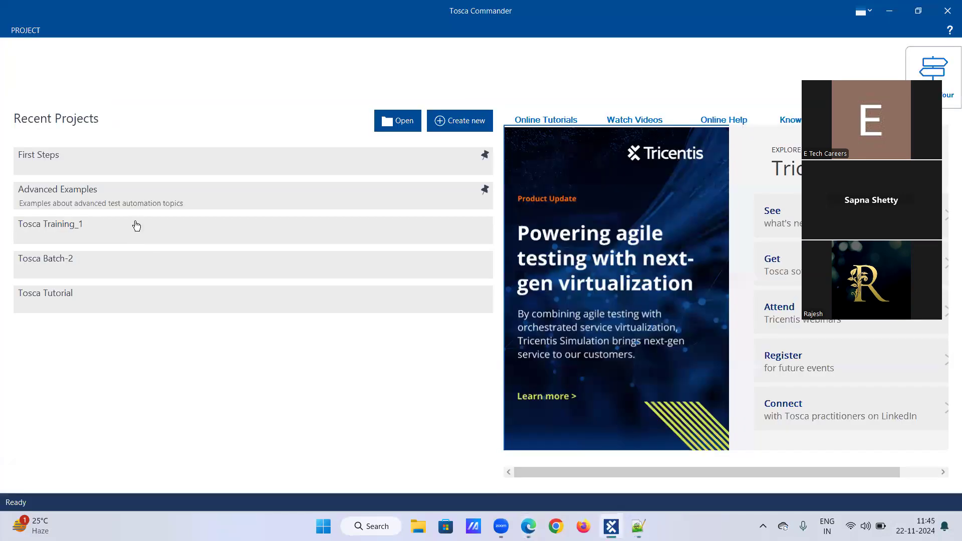
pyautogui.click(61, 261)
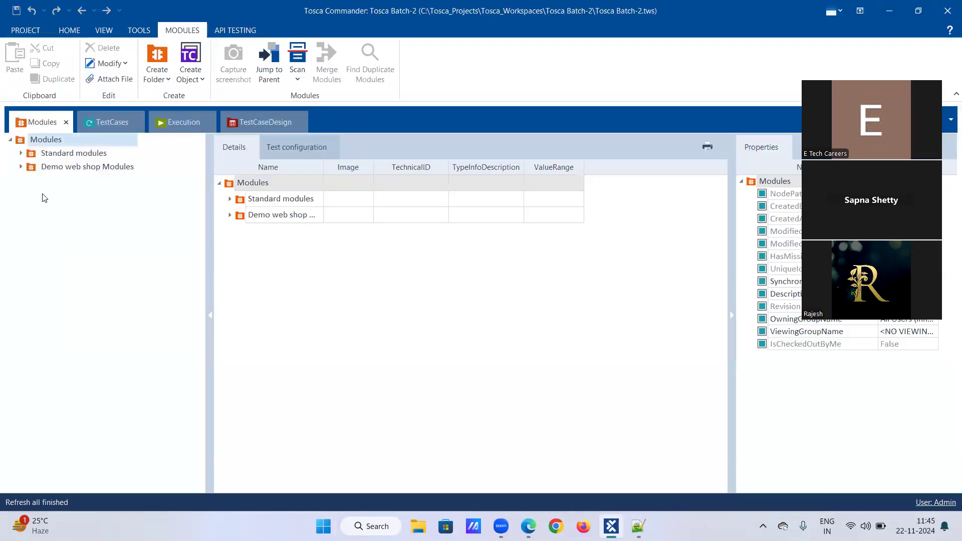
pyautogui.click(21, 167)
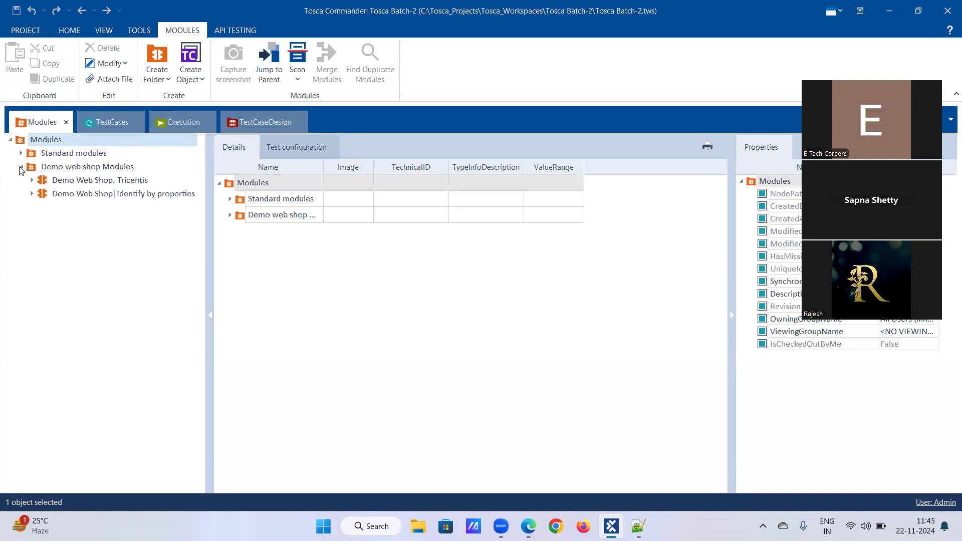
# Step: Start an application scan from the Demo web shop Modules folder on the Demo Web Shop login window
pyautogui.rightClick(54, 169)
pyautogui.moveTo(93, 202)
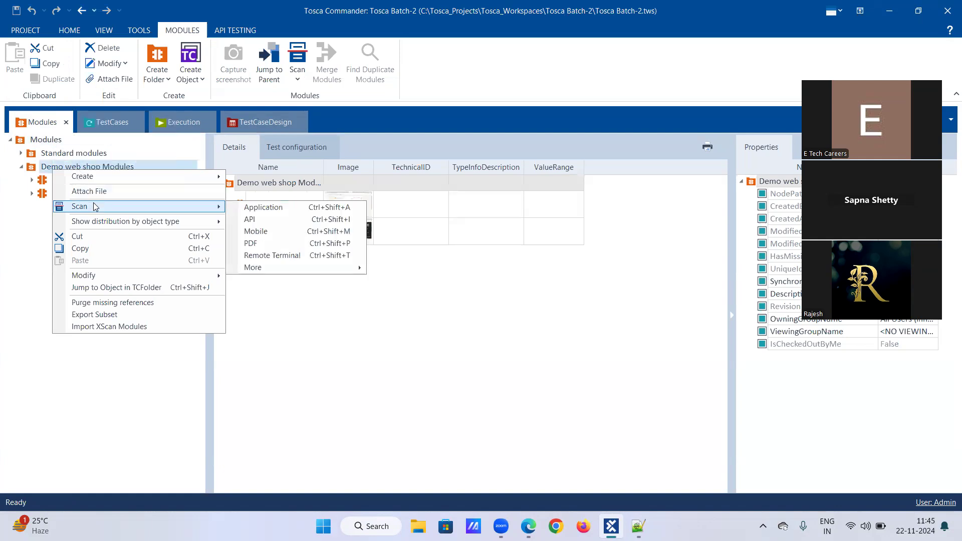
pyautogui.click(239, 207)
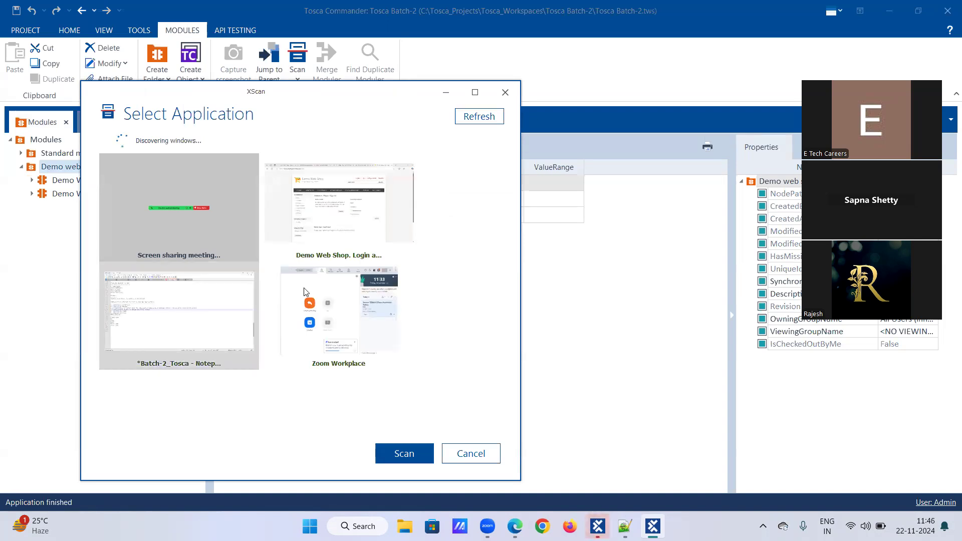
pyautogui.click(316, 246)
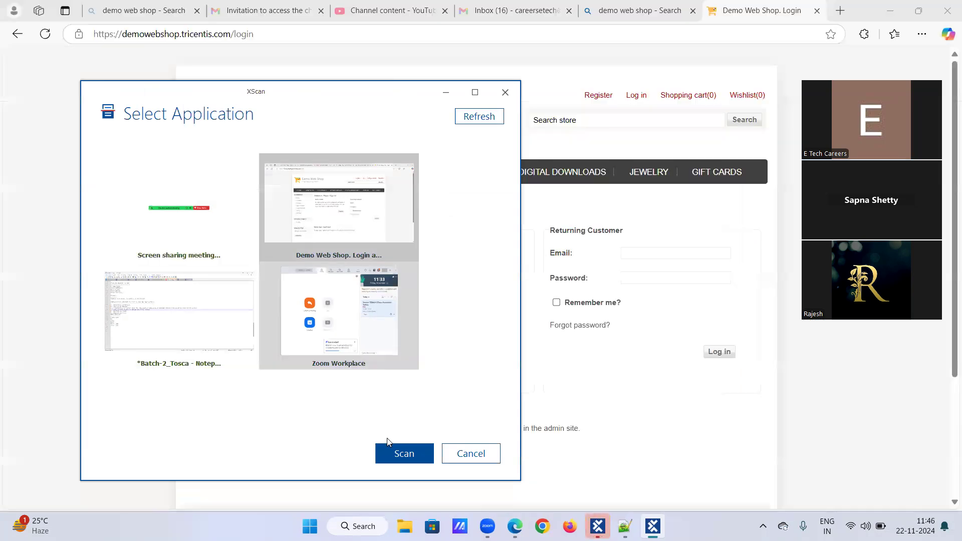
pyautogui.click(399, 455)
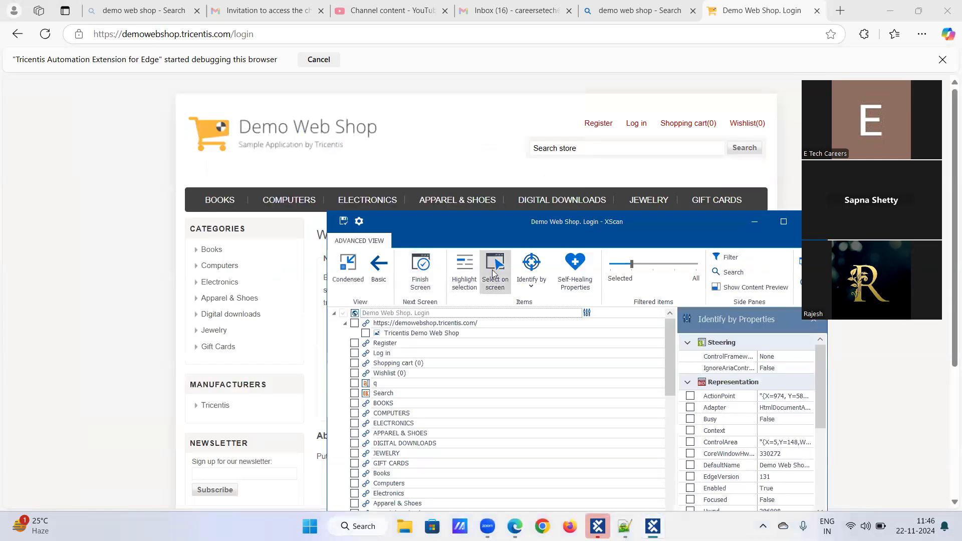
# Step: Select the Books, Computers, Electronics, Apparel & Shoes, Digital downloads, Jewelry and Gift Cards category links on screen for the scan
pyautogui.click(495, 274)
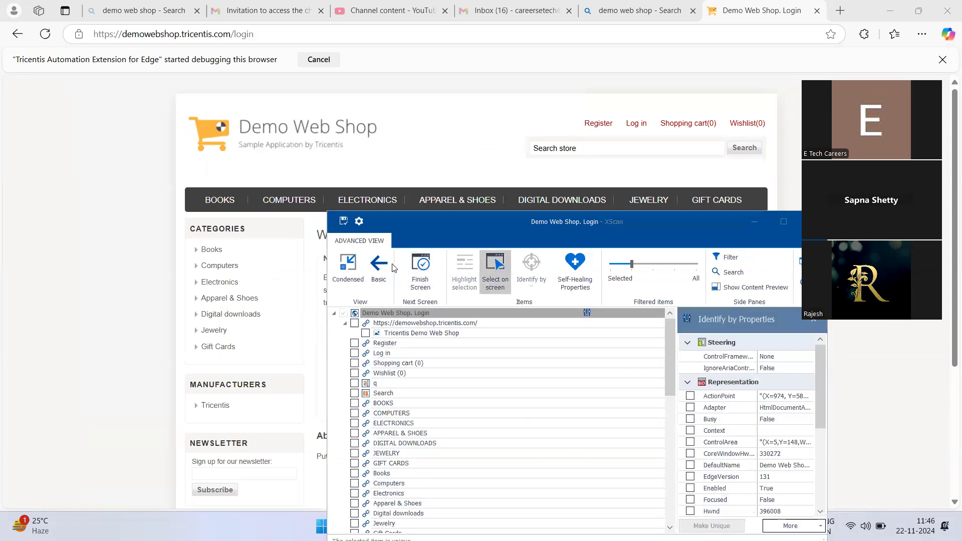
pyautogui.doubleClick(214, 252)
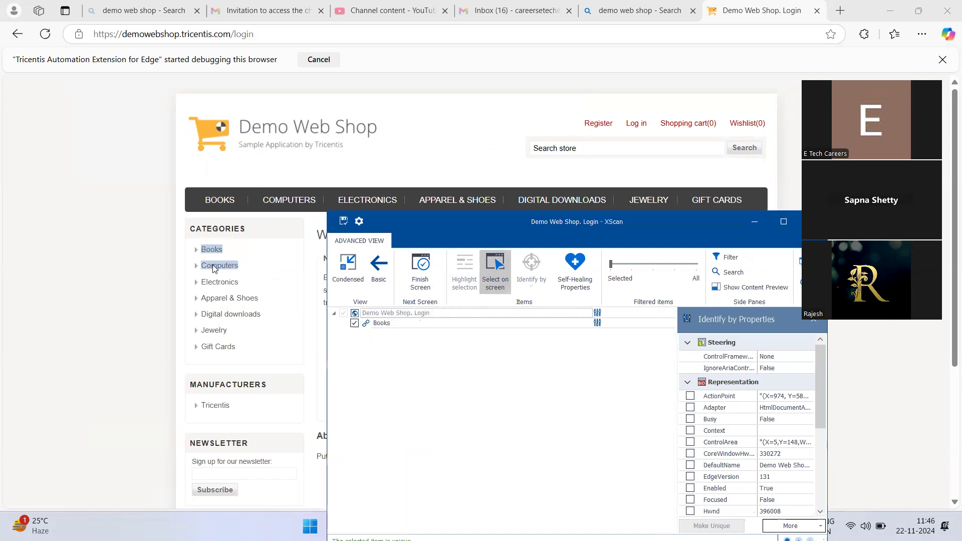
pyautogui.click(214, 270)
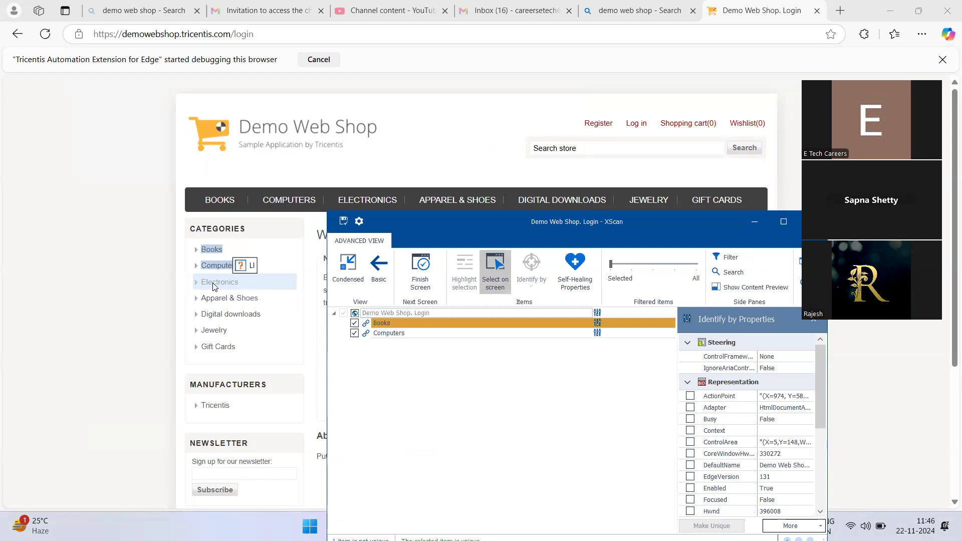
pyautogui.click(213, 284)
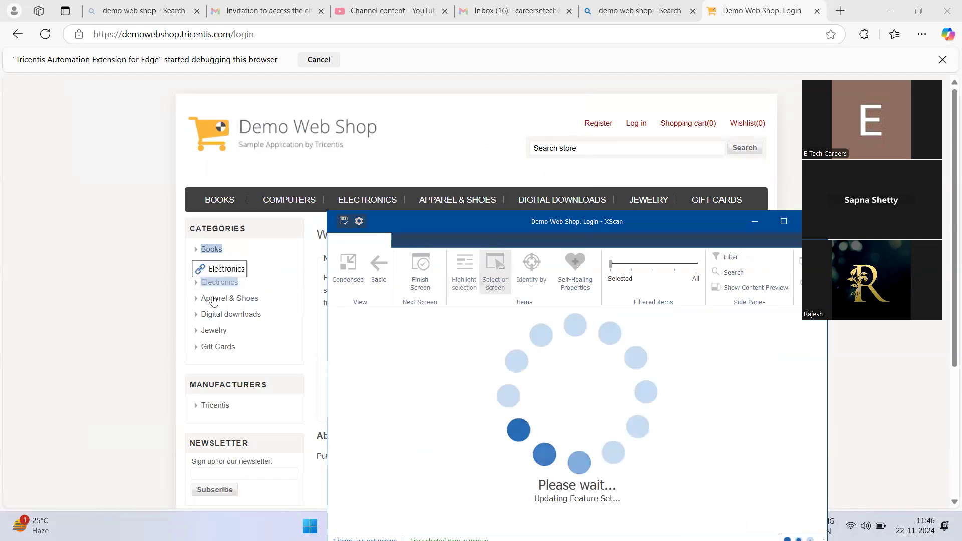
pyautogui.click(217, 304)
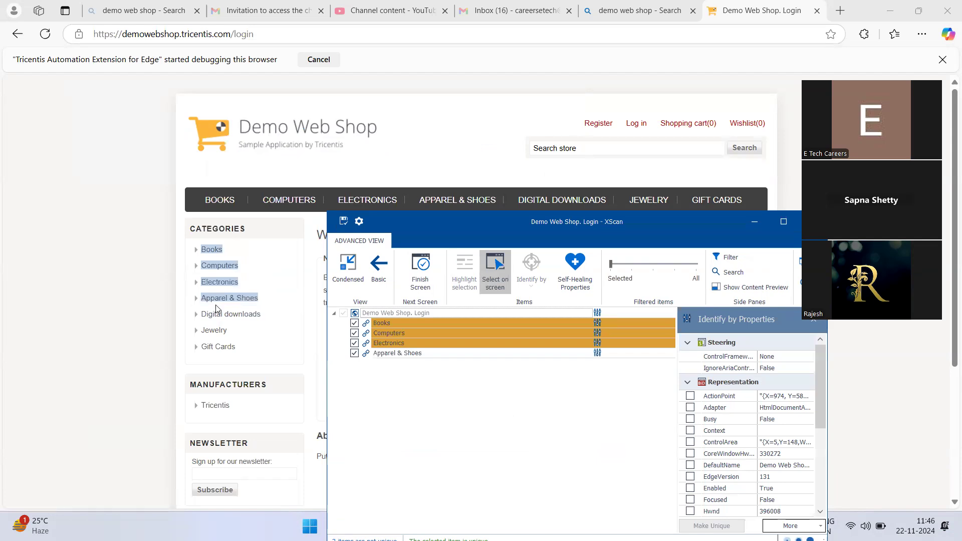
pyautogui.click(216, 318)
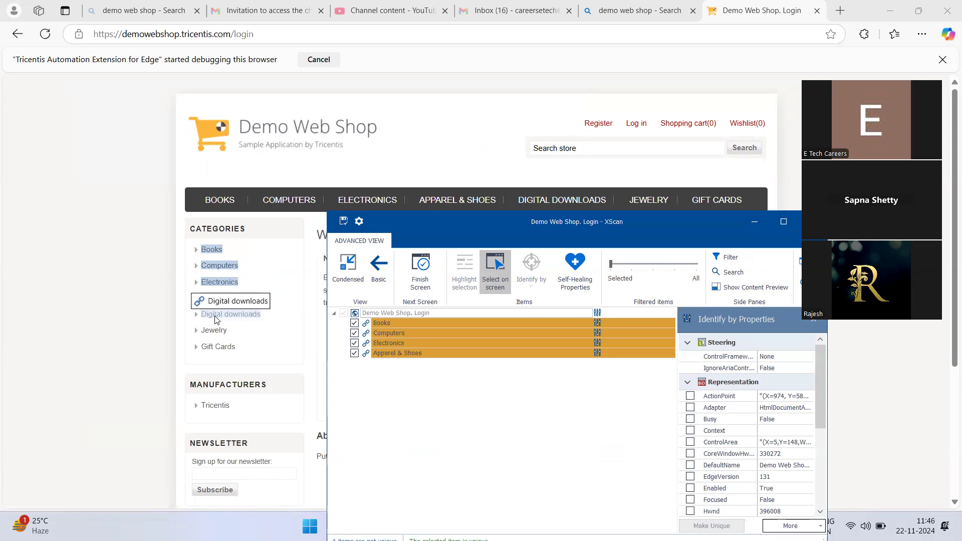
pyautogui.click(216, 316)
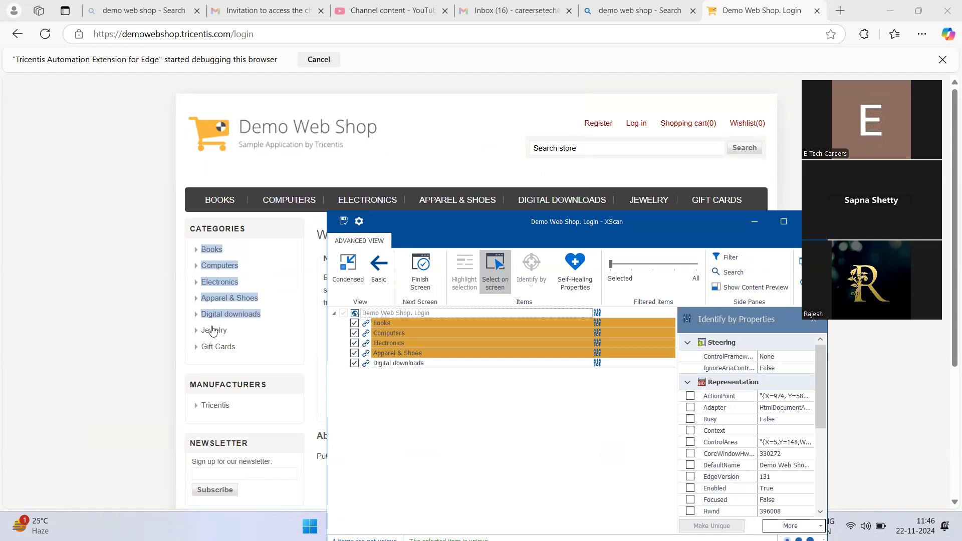
pyautogui.click(212, 332)
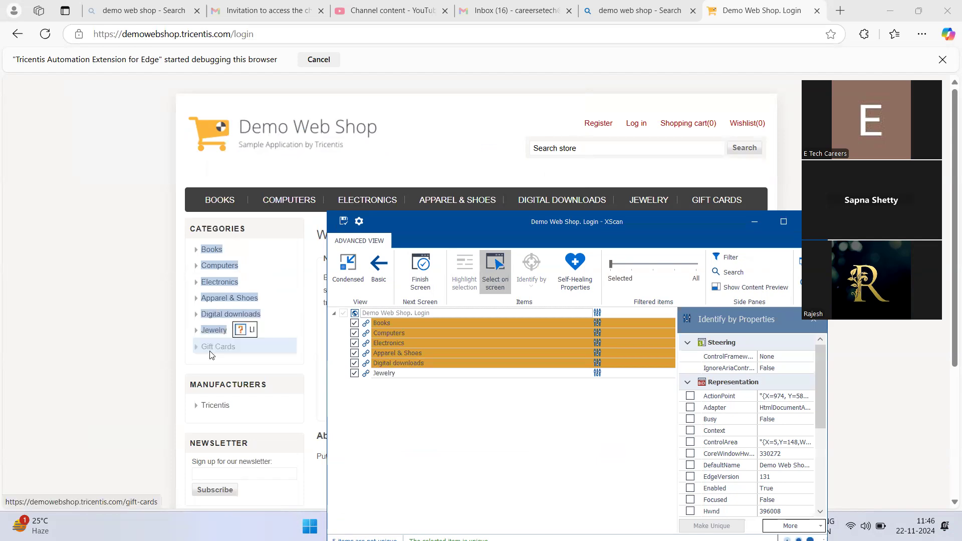
pyautogui.click(210, 349)
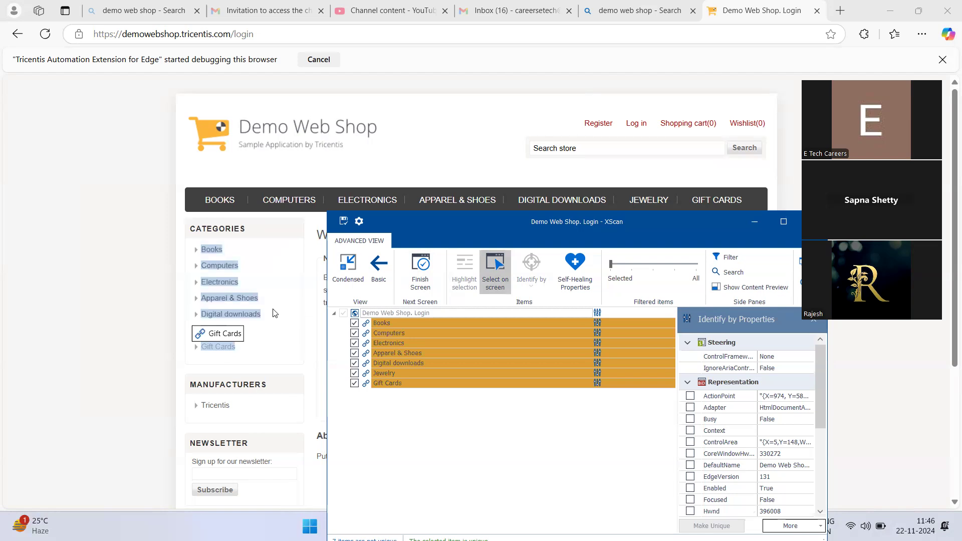
pyautogui.click(489, 271)
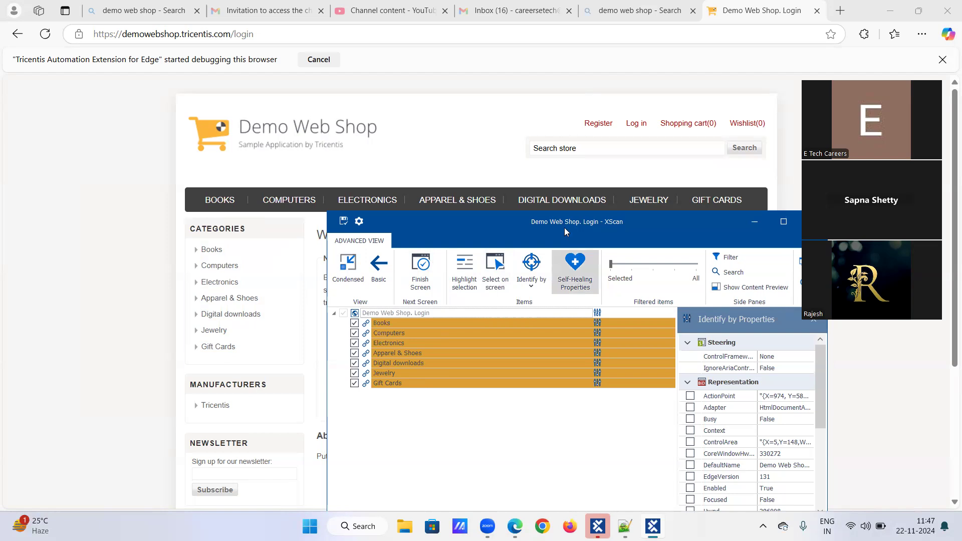
# Step: Choose identification by Anchor for the scanned Books link and reposition the XScan window to uncover the page's header links
pyautogui.moveTo(405, 222); pyautogui.dragTo(315, 118)
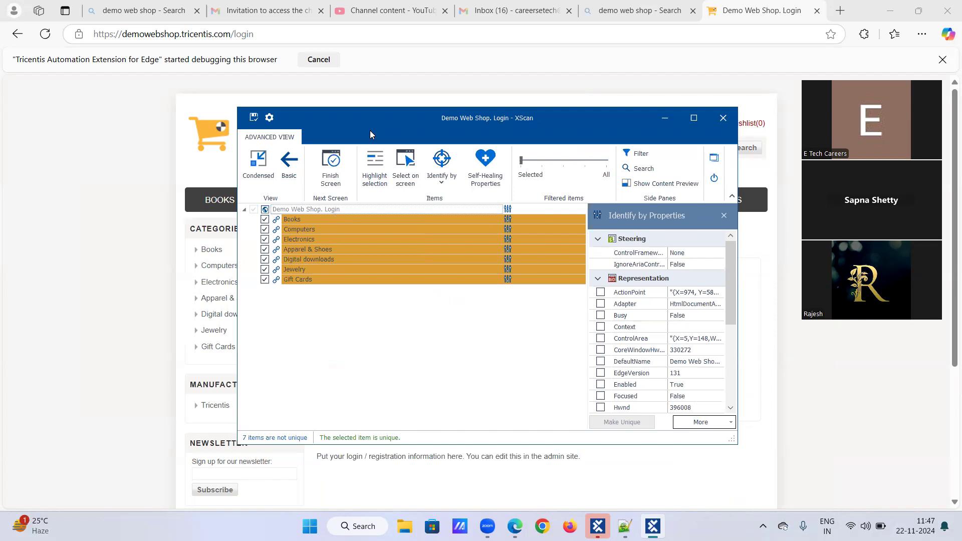
pyautogui.moveTo(370, 135); pyautogui.dragTo(436, 248)
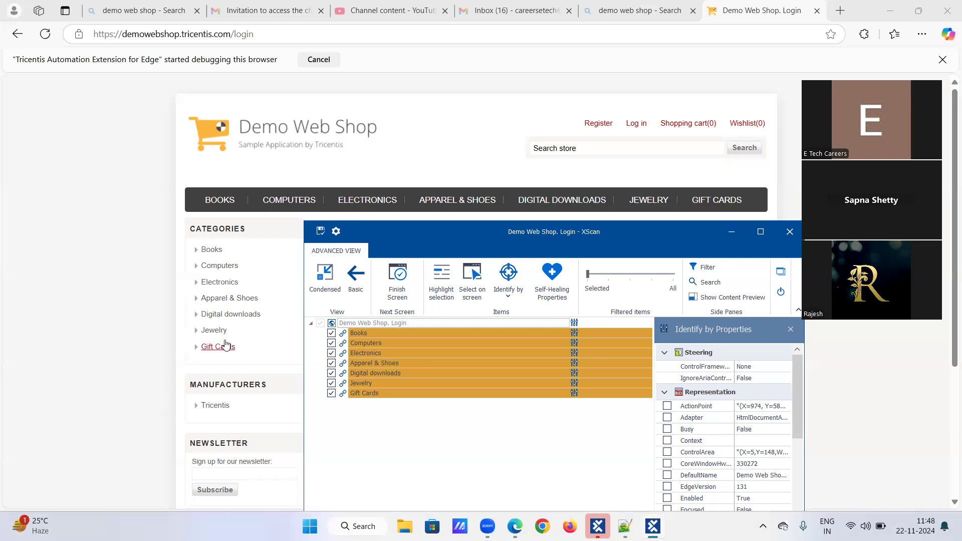
pyautogui.click(372, 334)
pyautogui.click(508, 295)
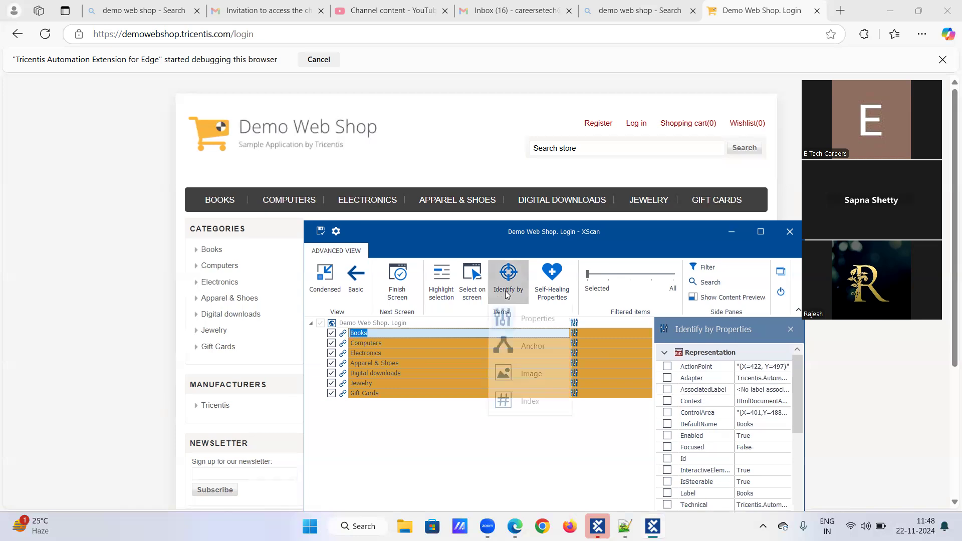
pyautogui.click(531, 346)
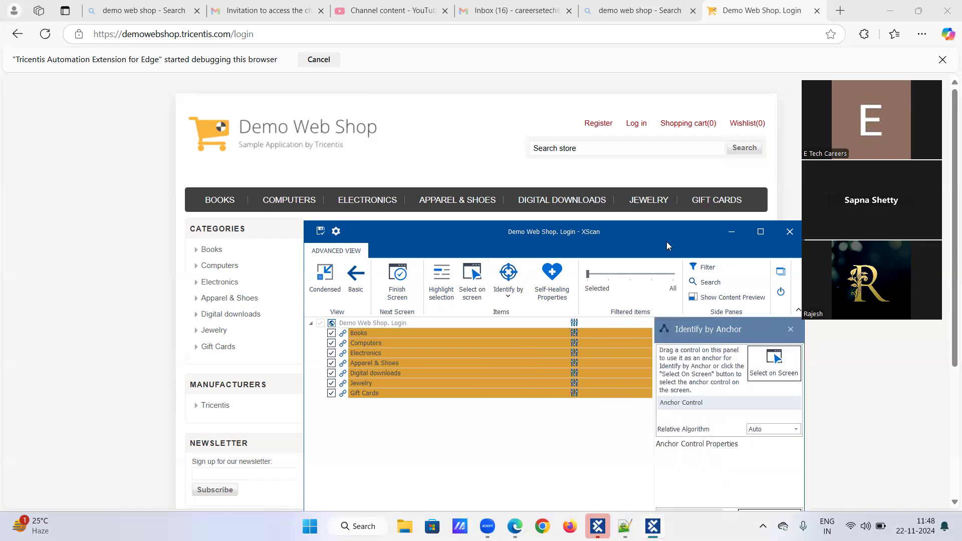
pyautogui.moveTo(627, 235); pyautogui.dragTo(556, 155)
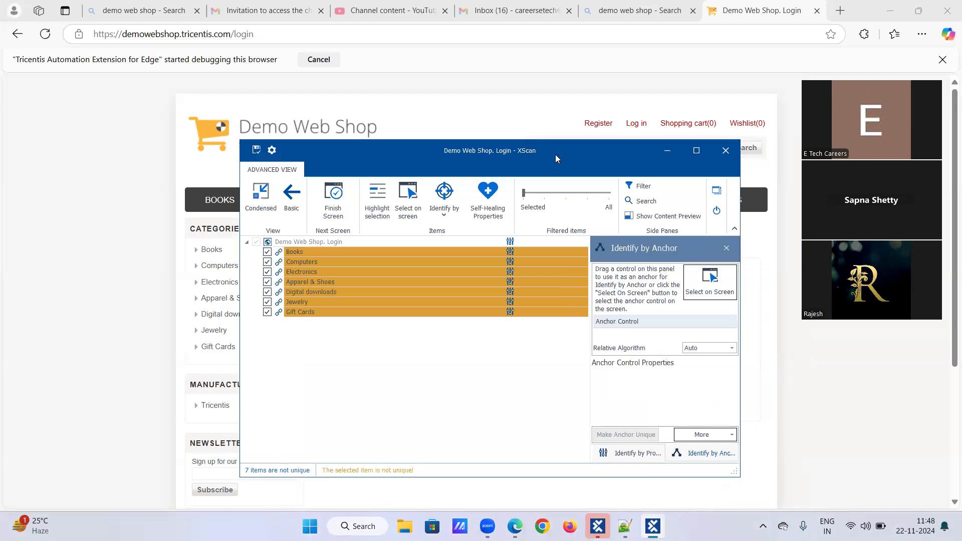
pyautogui.moveTo(555, 154); pyautogui.dragTo(557, 177)
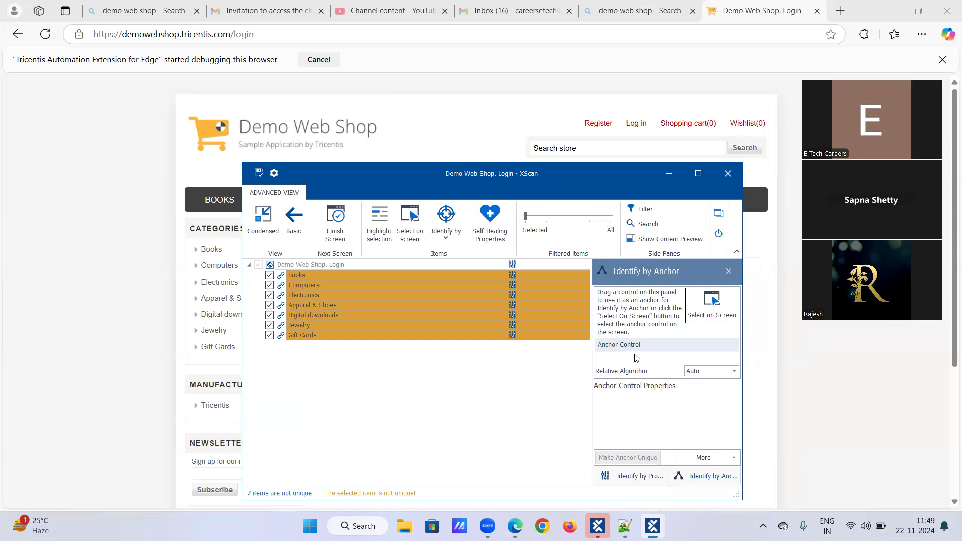
# Step: Pick the Register link on the web page as the anchor control for Books
pyautogui.click(698, 317)
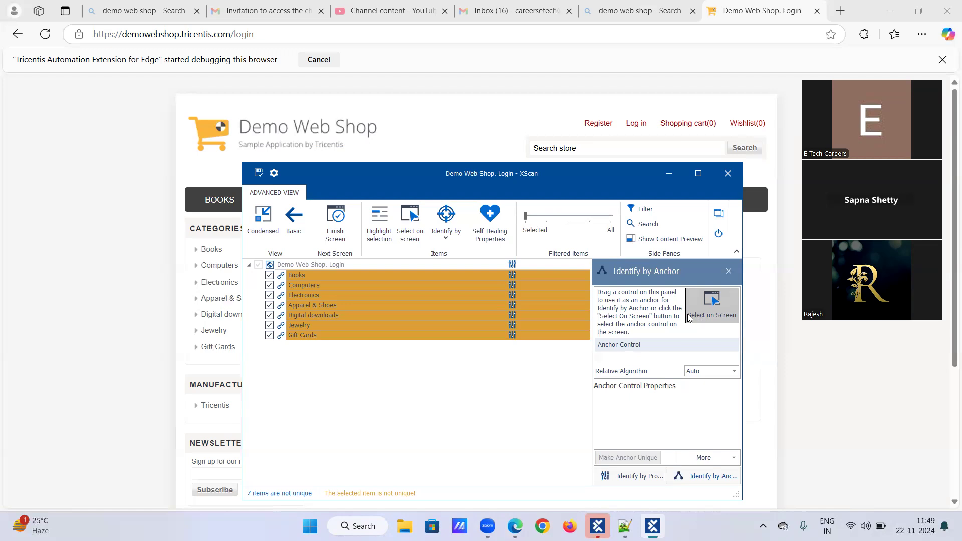
pyautogui.click(704, 294)
pyautogui.click(707, 301)
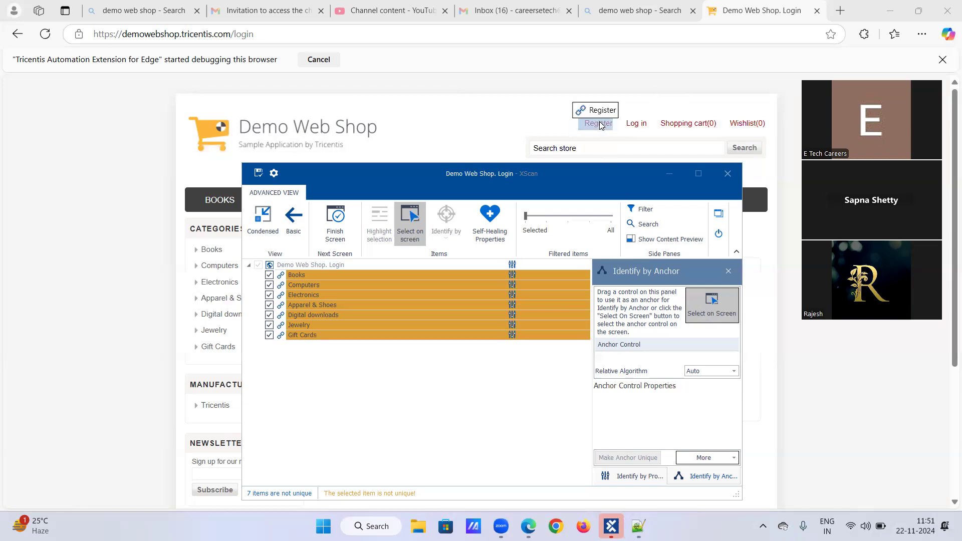
pyautogui.click(709, 313)
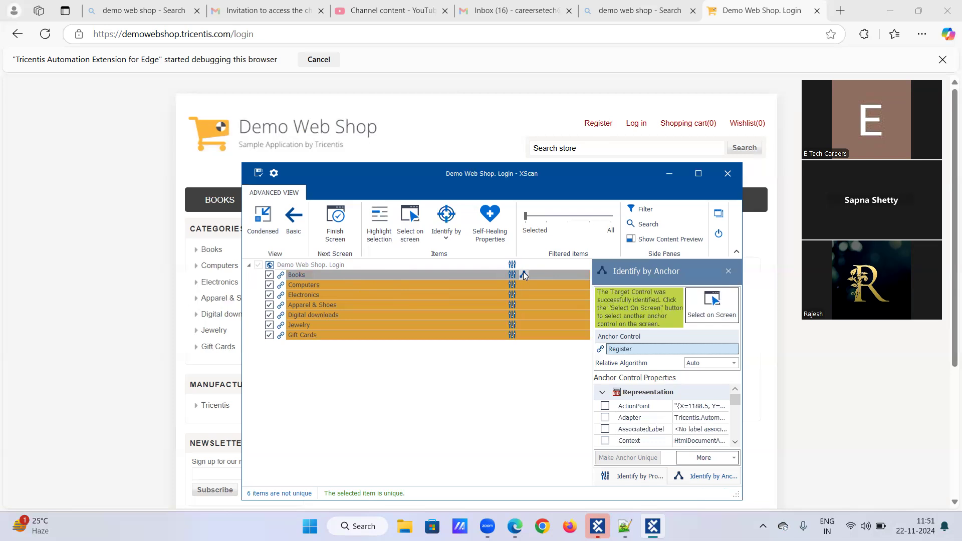
# Step: Identify the Computers link by Anchor, picking the page's Log in link on screen as its anchor control
pyautogui.click(357, 285)
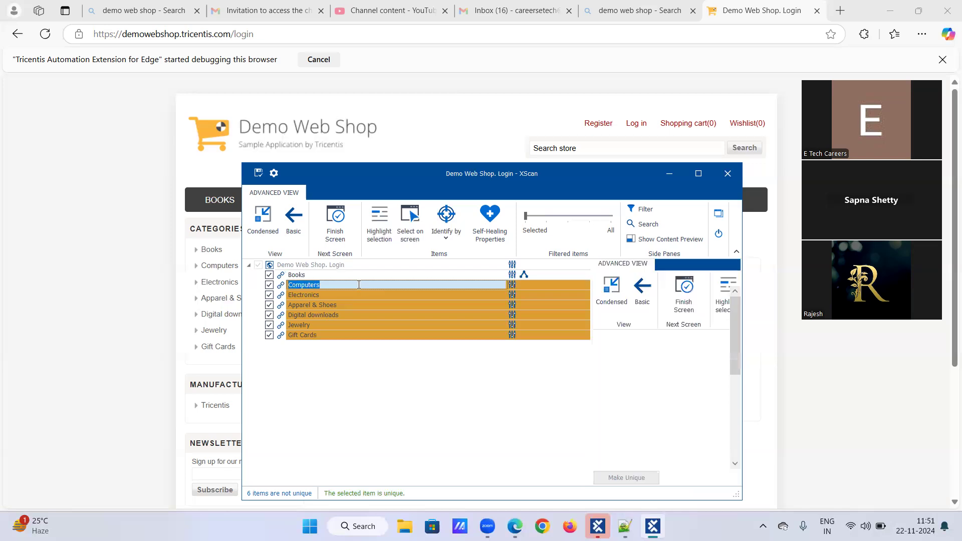
pyautogui.click(448, 241)
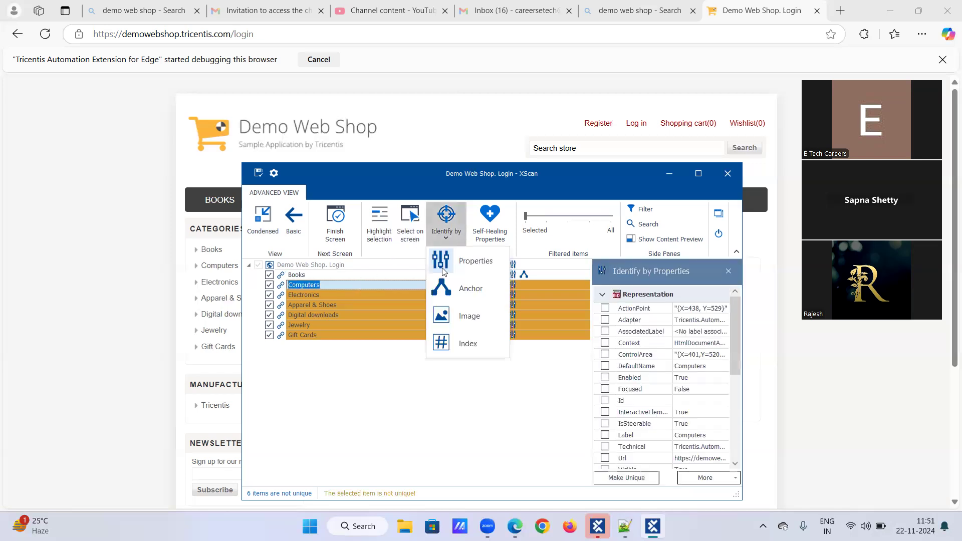
pyautogui.click(445, 287)
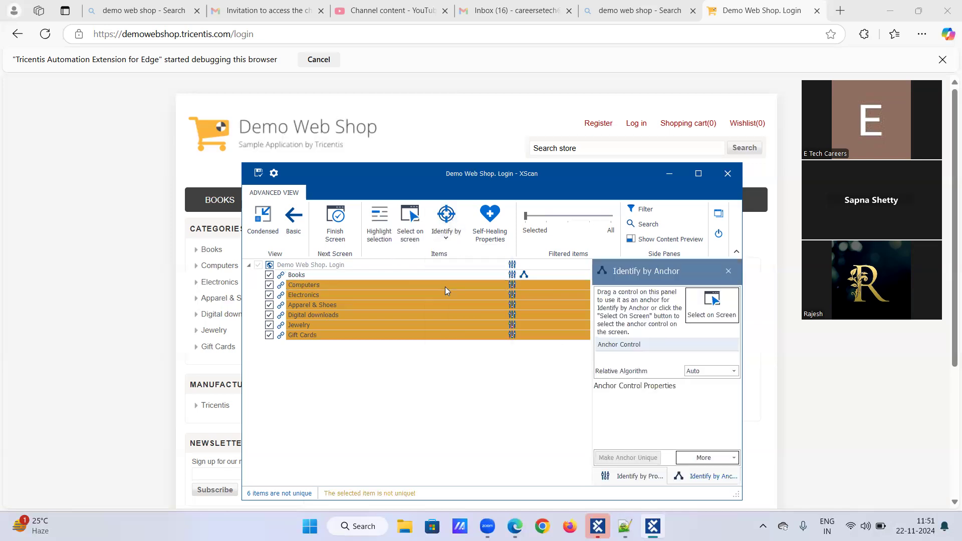
pyautogui.click(704, 304)
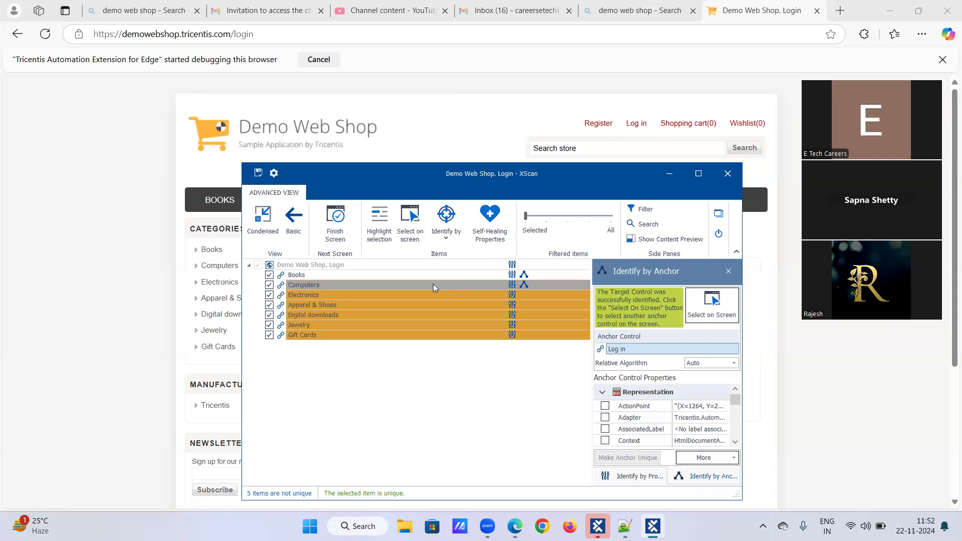
# Step: Add the Register link from the page header to the scanned controls by selecting it on screen
pyautogui.doubleClick(364, 297)
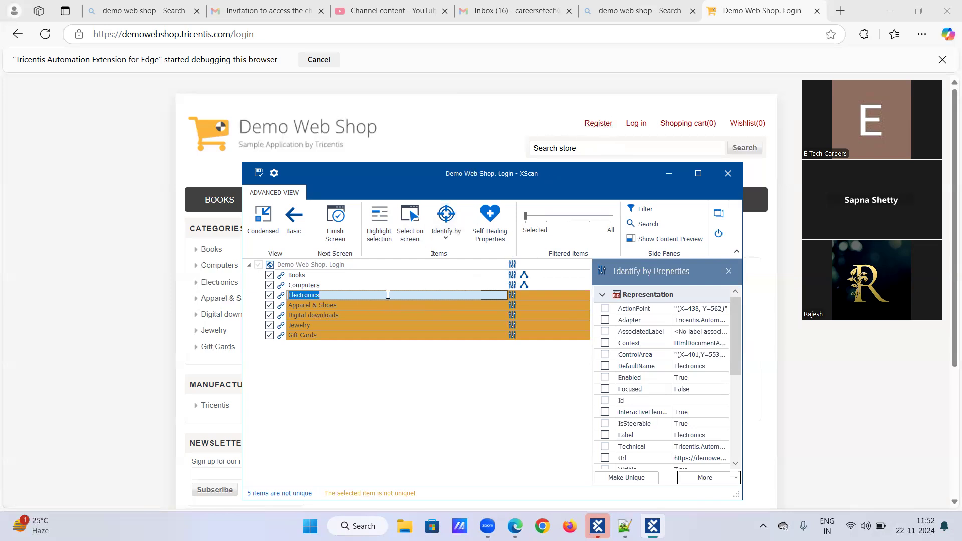
pyautogui.click(347, 283)
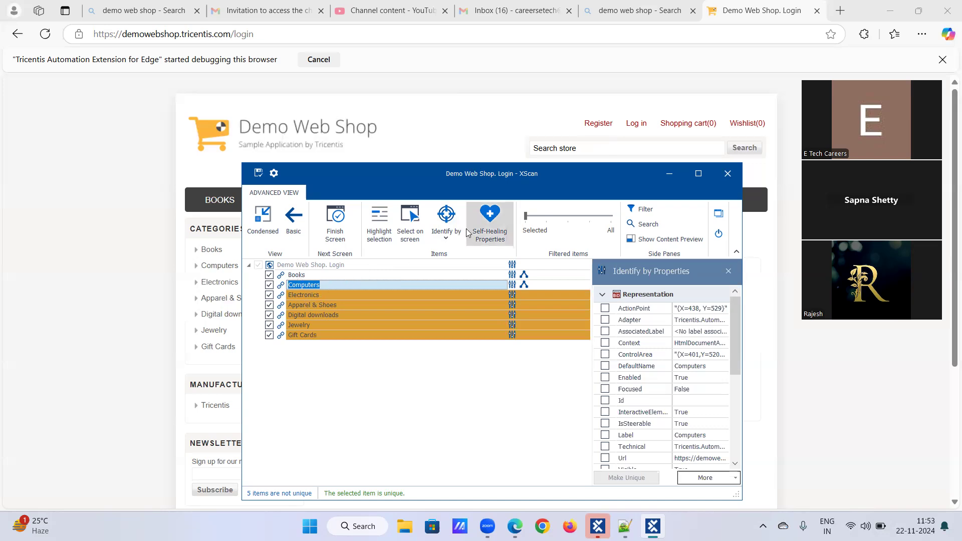
pyautogui.click(410, 220)
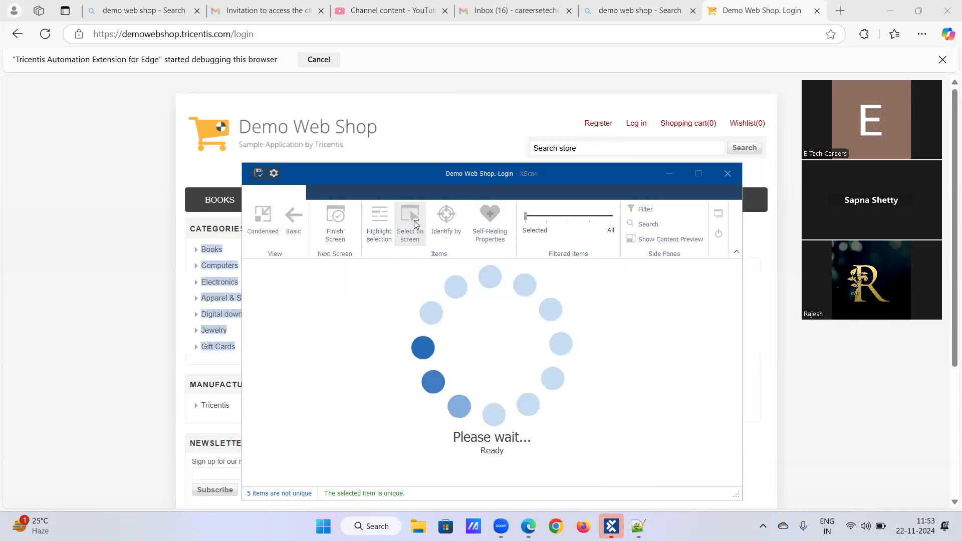
pyautogui.click(602, 124)
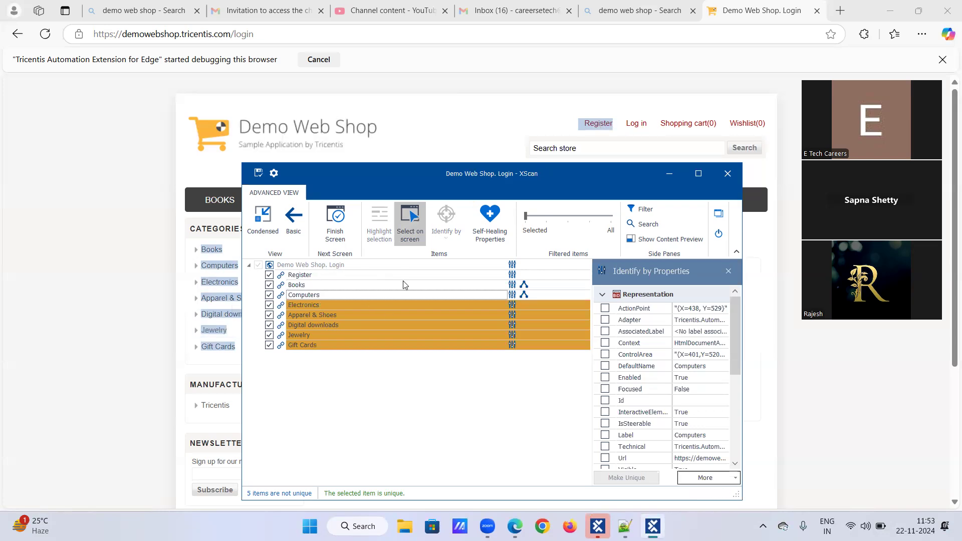
pyautogui.click(411, 215)
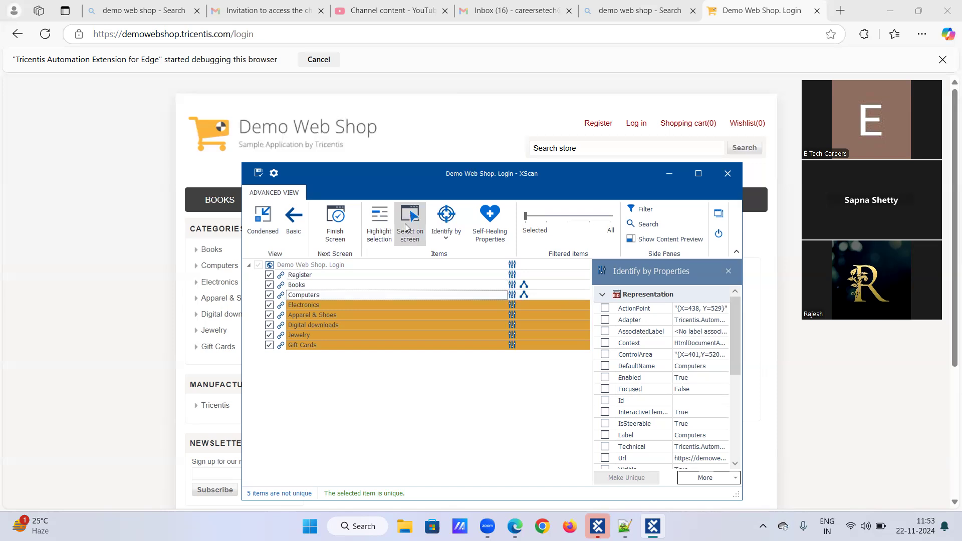
# Step: Identify the Electronics link by Anchor, using the scanned Register control from the list as its anchor
pyautogui.click(327, 305)
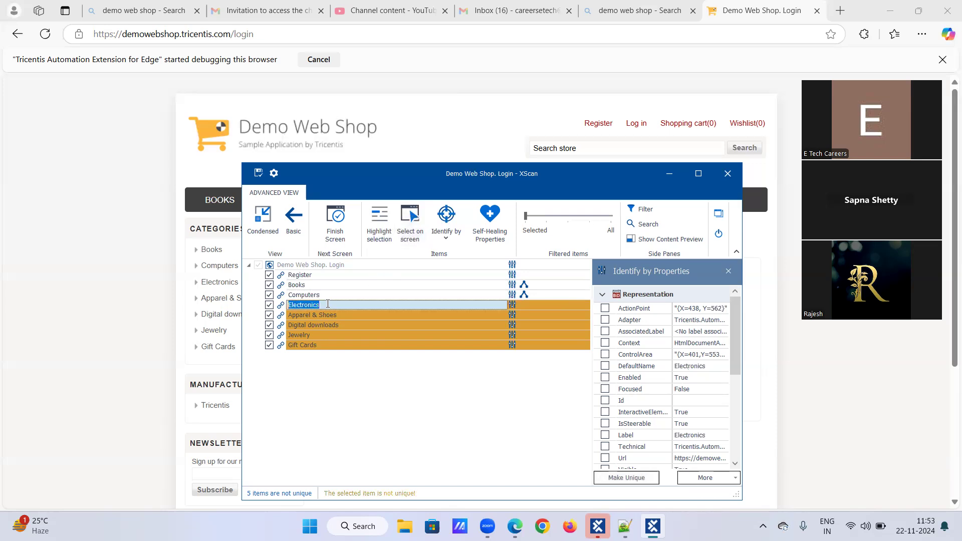
pyautogui.click(444, 239)
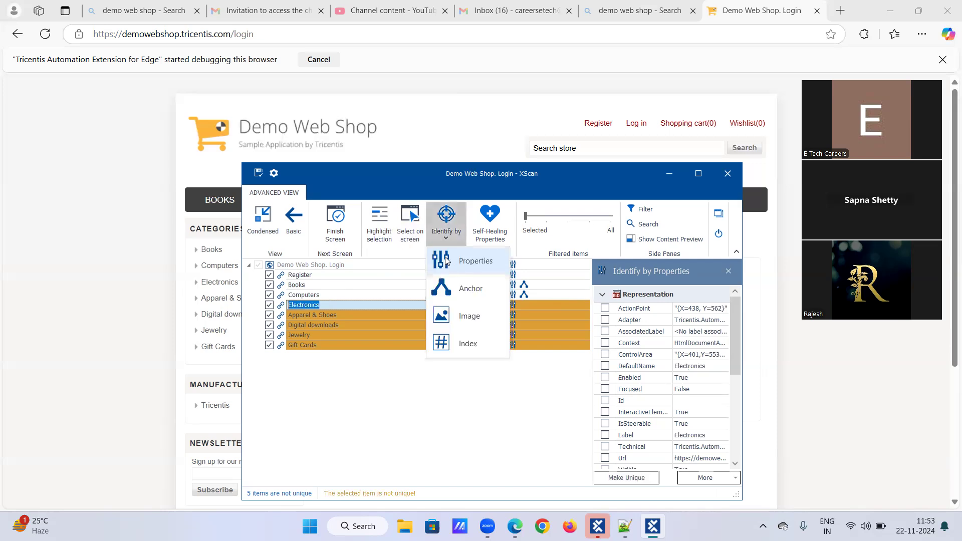
pyautogui.click(448, 243)
pyautogui.click(448, 242)
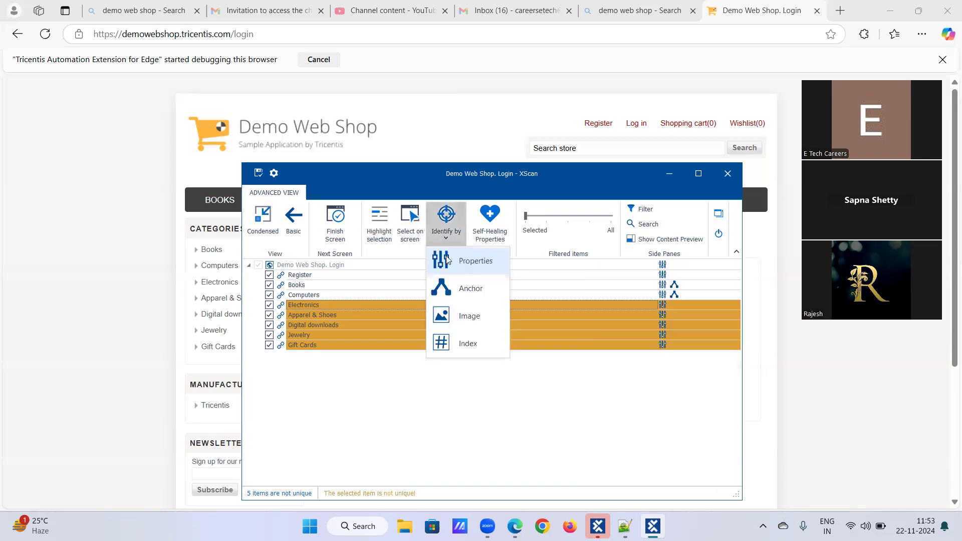
pyautogui.click(453, 286)
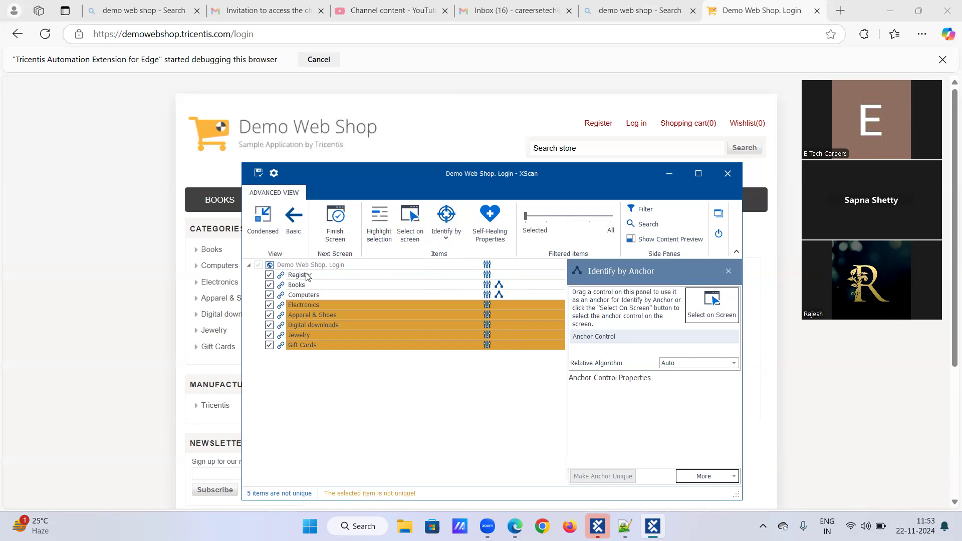
pyautogui.moveTo(307, 277); pyautogui.dragTo(614, 350)
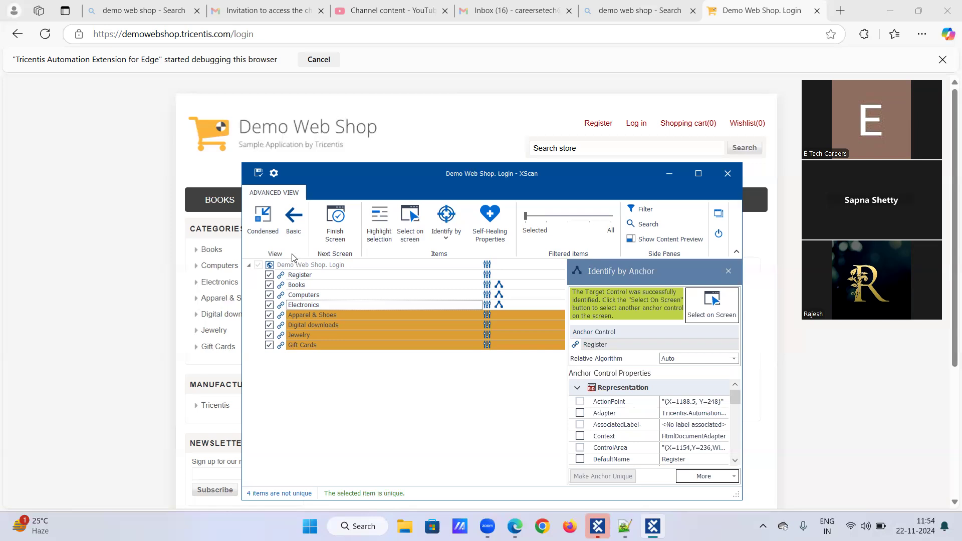
# Step: Identify the Apparel & Shoes link by Anchor, using the scanned Register control from the list as its anchor
pyautogui.click(305, 318)
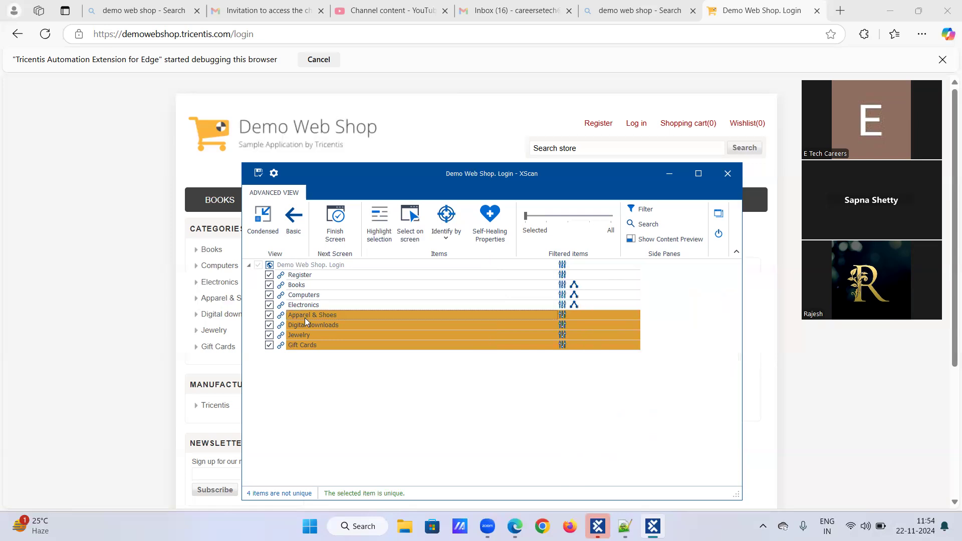
pyautogui.click(447, 235)
pyautogui.click(452, 288)
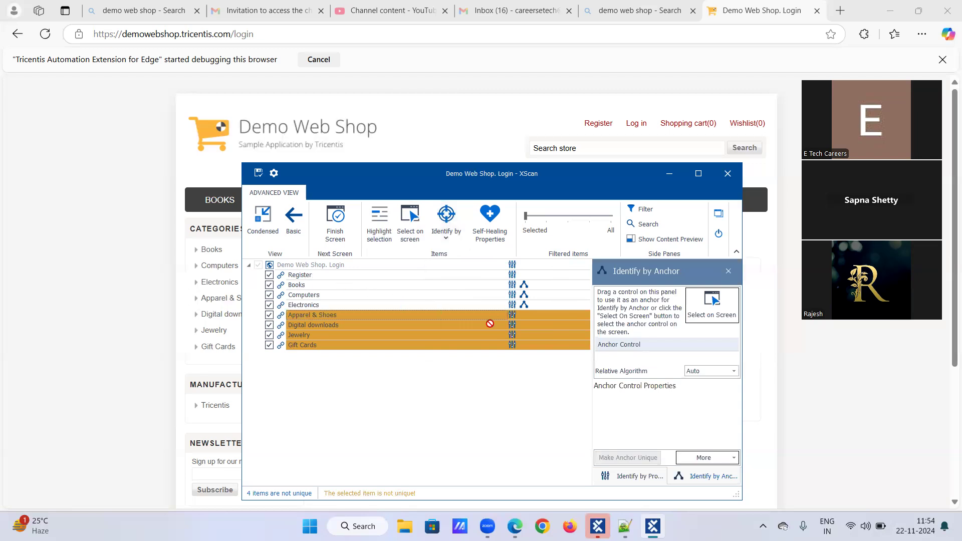
pyautogui.moveTo(617, 359); pyautogui.dragTo(617, 360)
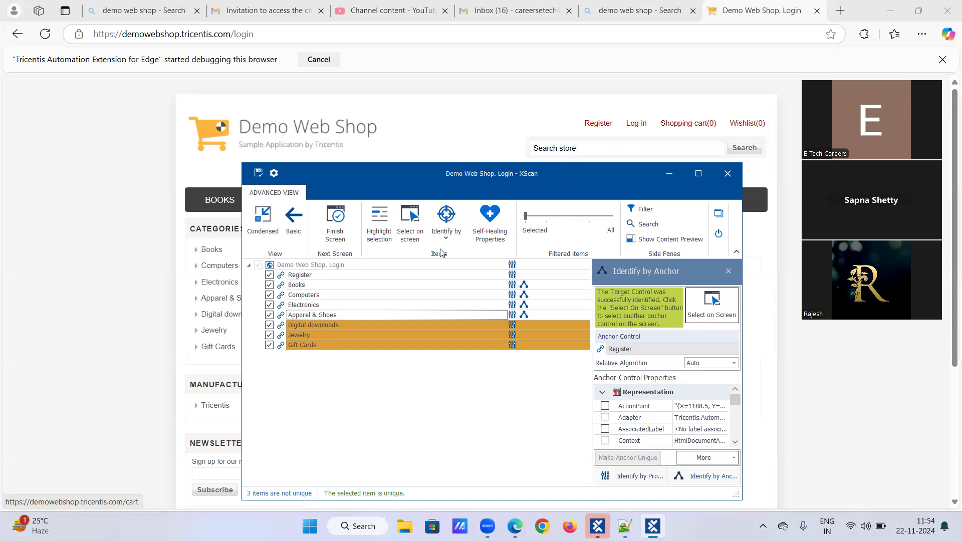
# Step: Identify the Digital downloads link by Anchor, using the scanned Books control as its anchor
pyautogui.click(316, 326)
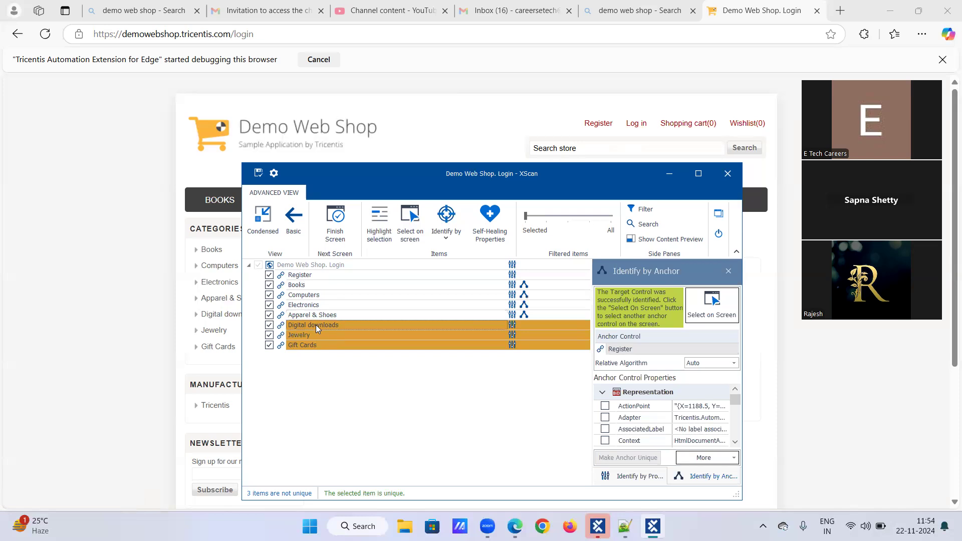
pyautogui.click(448, 239)
pyautogui.click(452, 291)
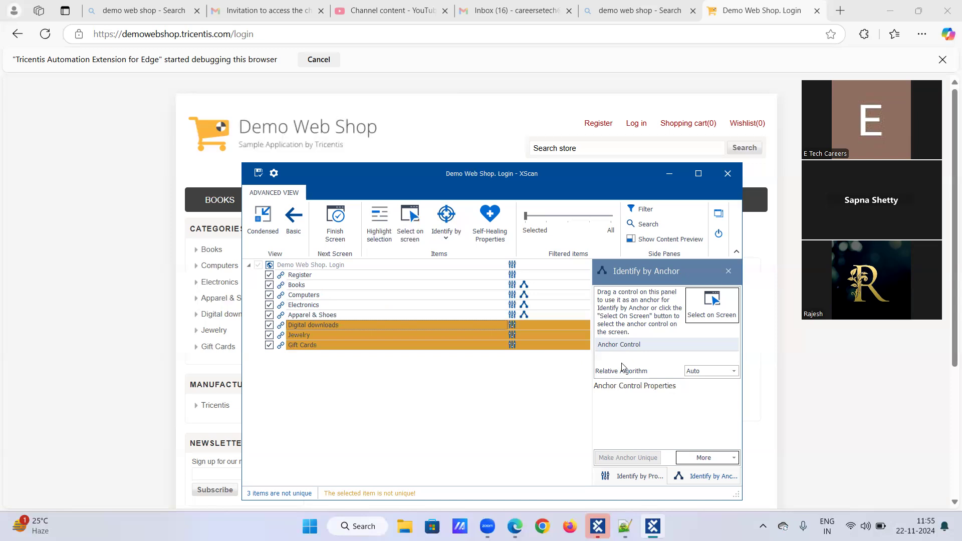
pyautogui.moveTo(304, 290); pyautogui.dragTo(629, 360)
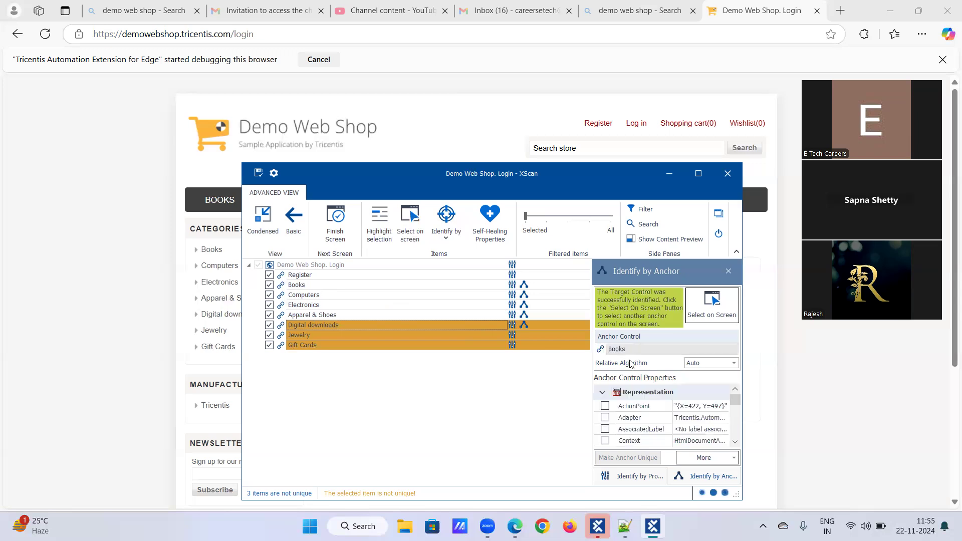
# Step: Identify the Jewelry link by Anchor, using the scanned Computers control as its anchor
pyautogui.click(310, 334)
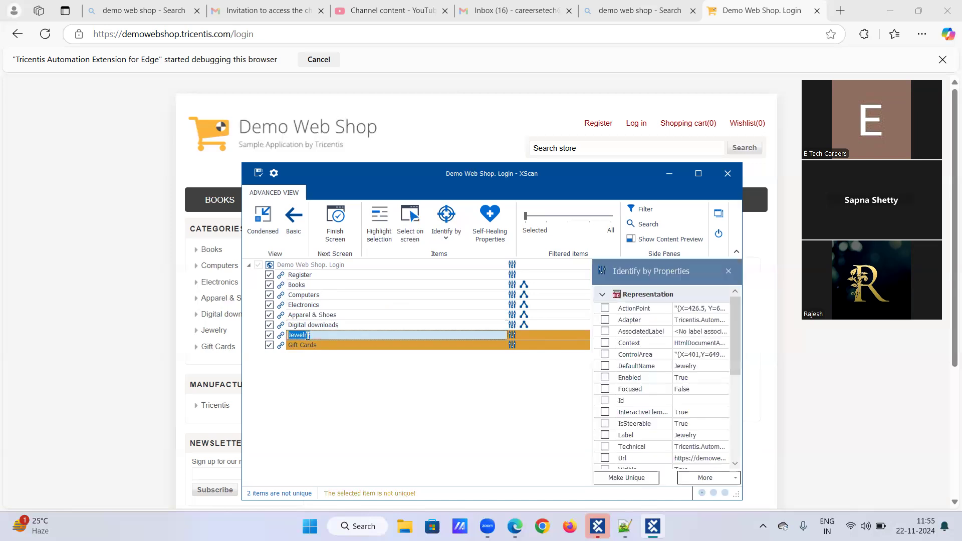
pyautogui.click(446, 220)
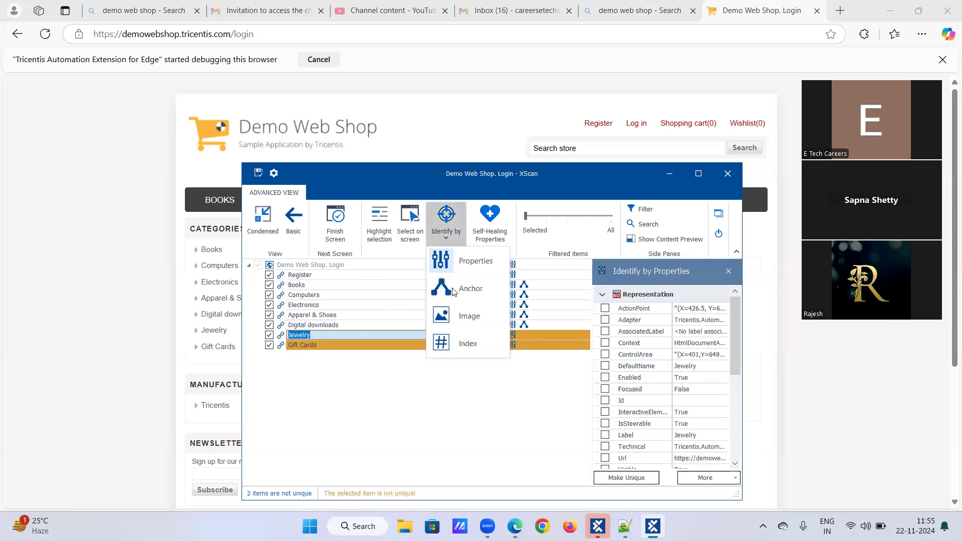
pyautogui.click(453, 291)
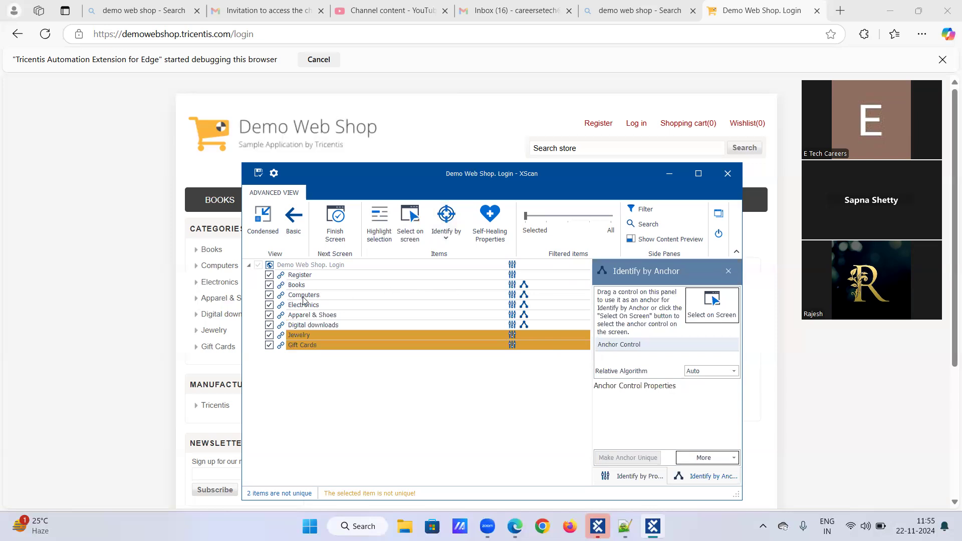
pyautogui.moveTo(304, 301); pyautogui.dragTo(605, 359)
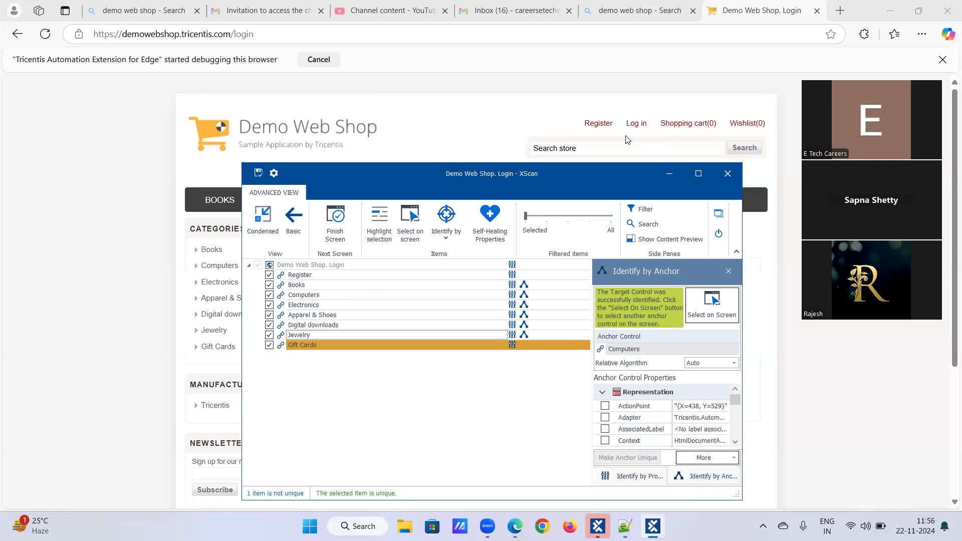
# Step: Identify the Gift Cards link by Anchor, using the scanned Jewelry control as its anchor
pyautogui.click(316, 344)
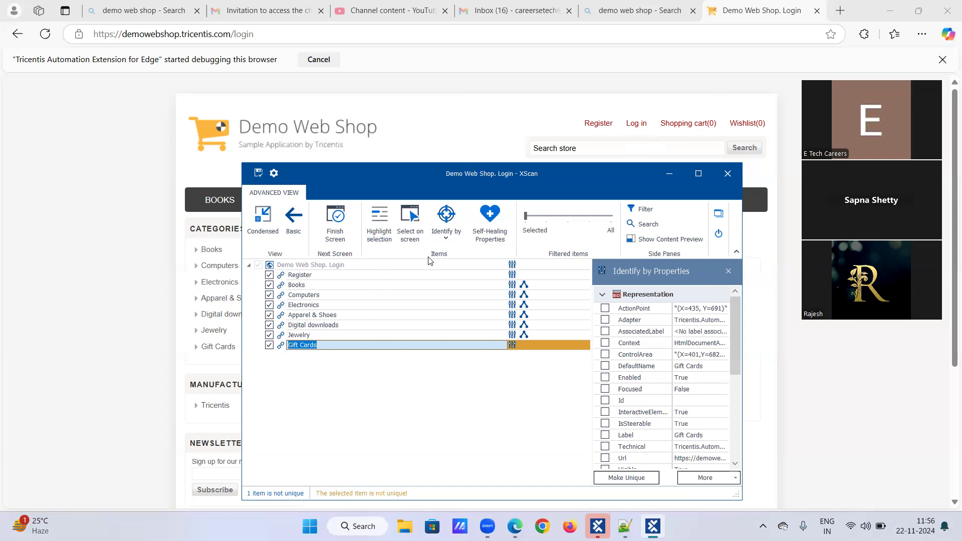
pyautogui.click(446, 238)
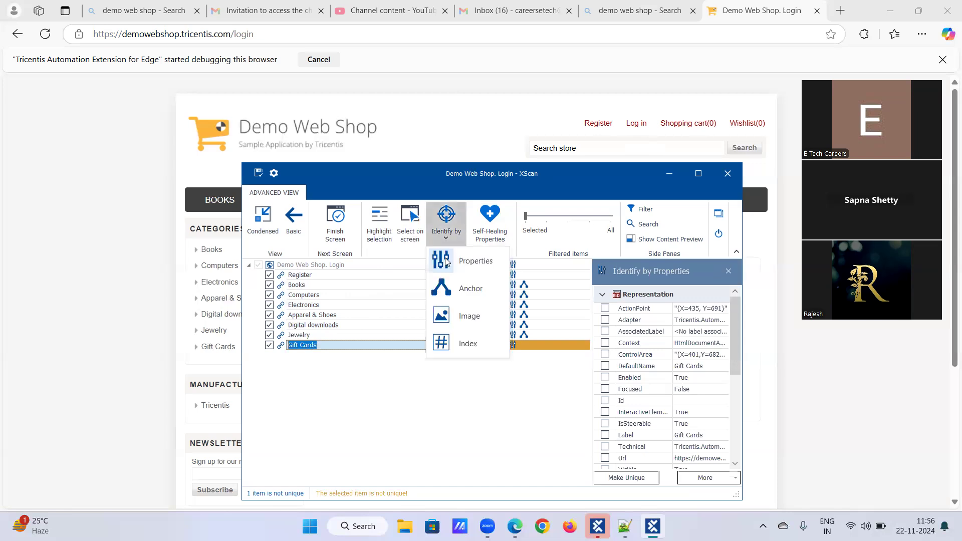
pyautogui.click(460, 288)
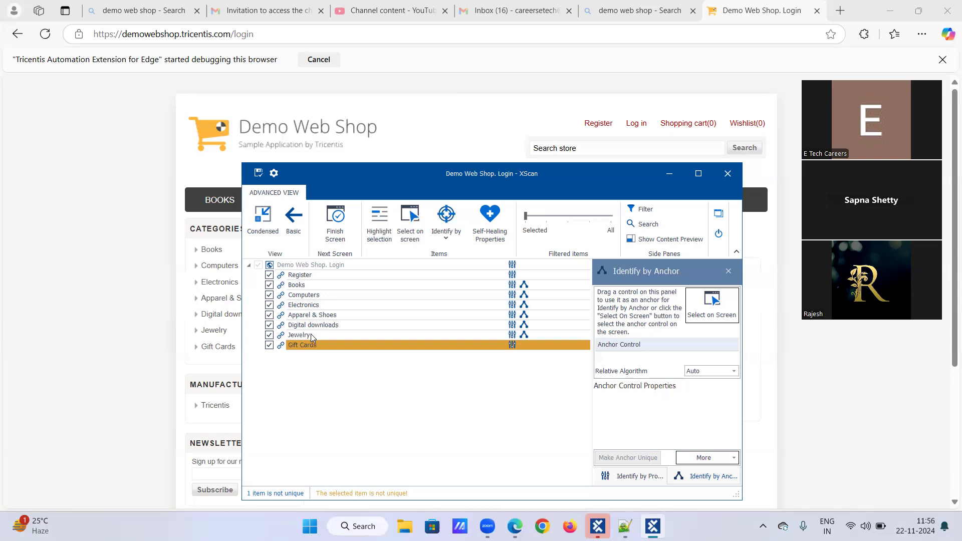
pyautogui.moveTo(311, 334); pyautogui.dragTo(645, 362)
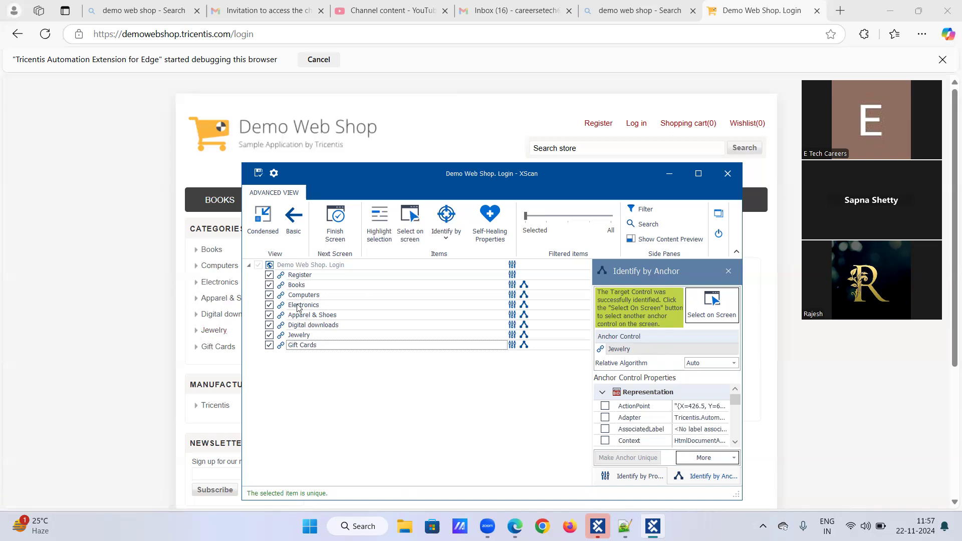
# Step: Remove the Jewelry anchor from Gift Cards and assign the scanned Jewelry control as its anchor again
pyautogui.rightClick(639, 348)
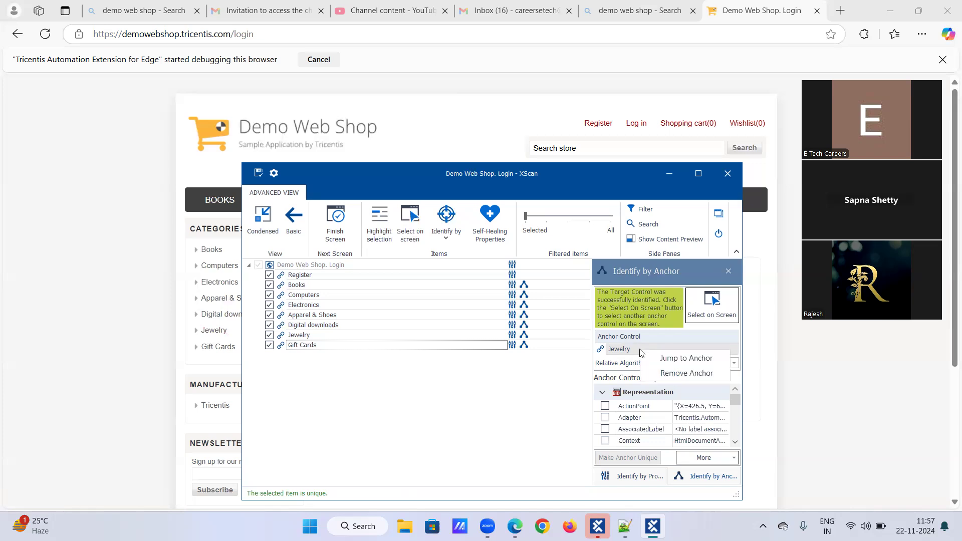
pyautogui.click(655, 376)
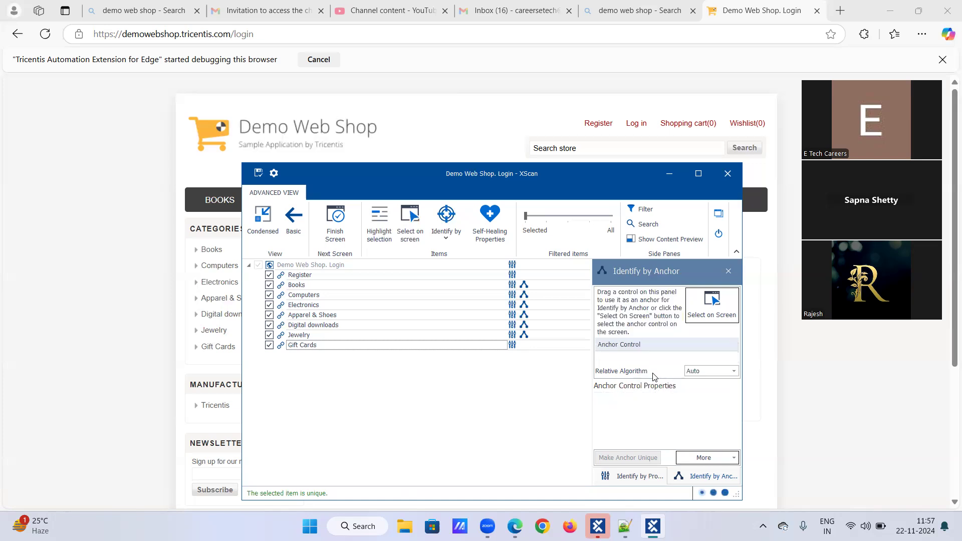
pyautogui.click(326, 345)
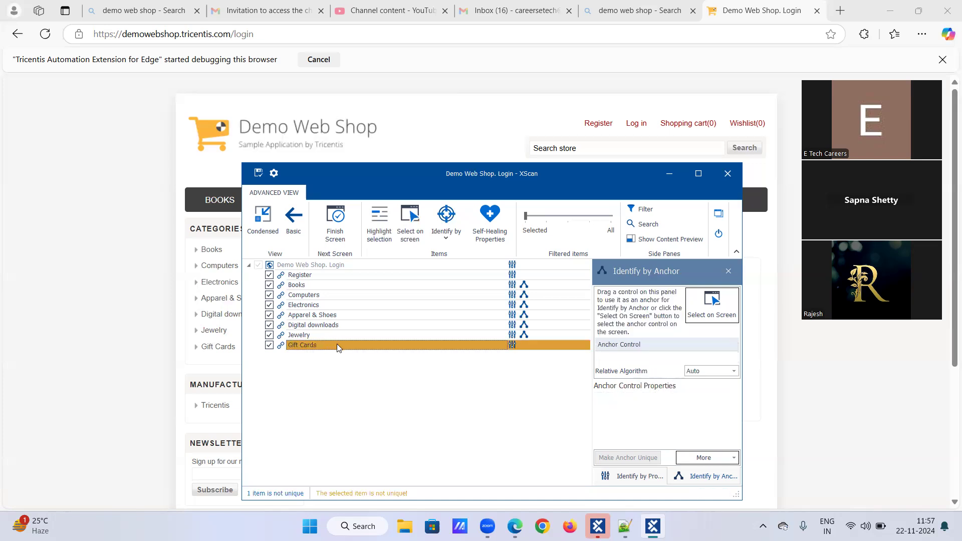
pyautogui.click(337, 344)
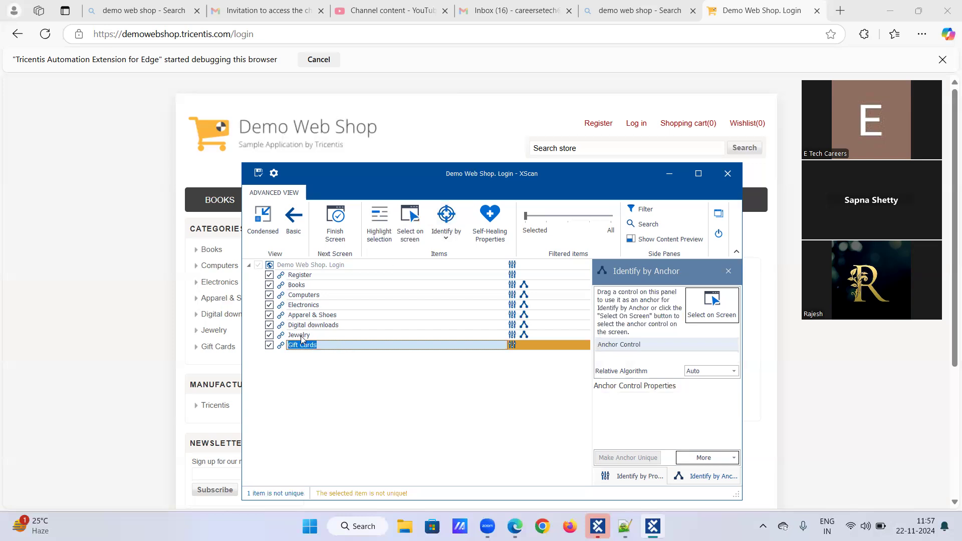
pyautogui.moveTo(309, 336); pyautogui.dragTo(610, 364)
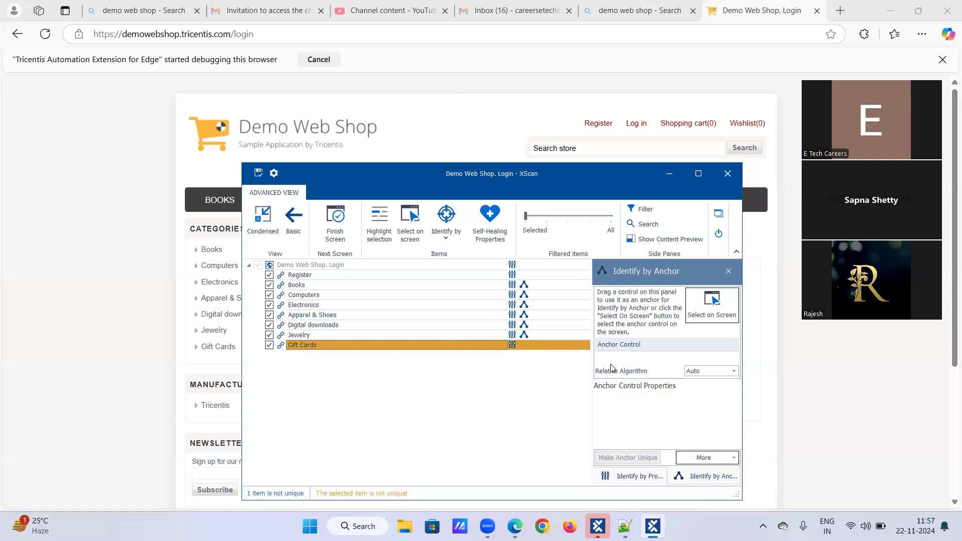
pyautogui.moveTo(309, 336); pyautogui.dragTo(612, 365)
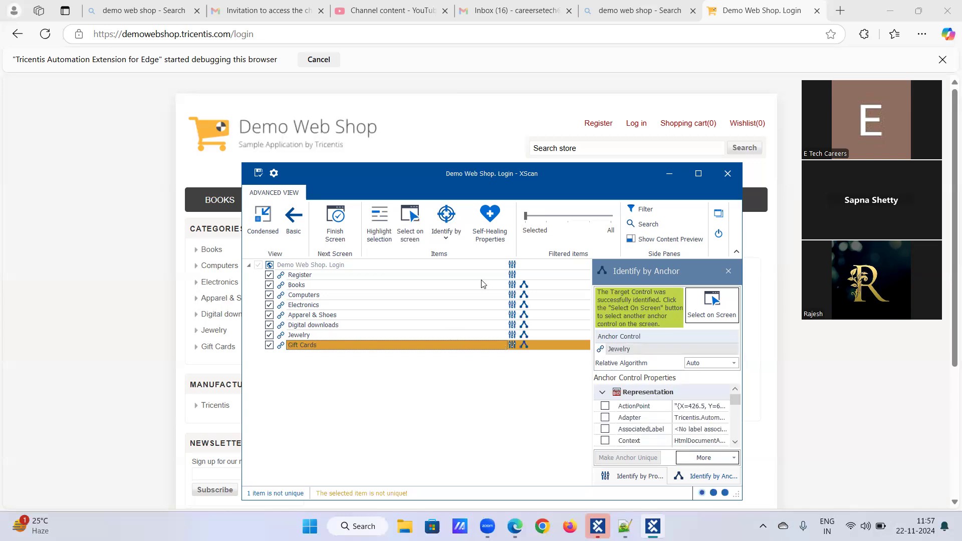
# Step: Save the scanned controls as a module and close XScan, returning to Tosca Commander
pyautogui.click(259, 174)
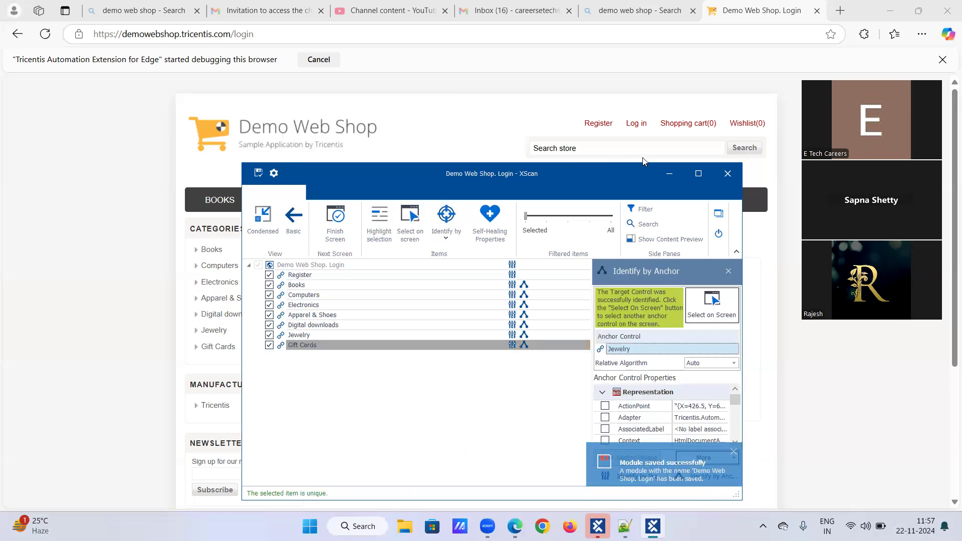
pyautogui.click(719, 233)
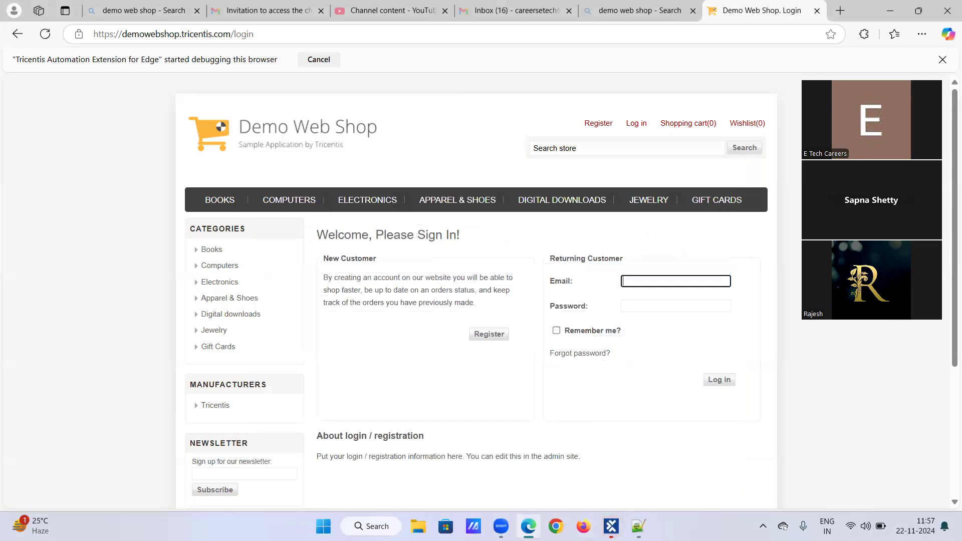
pyautogui.moveTo(614, 521)
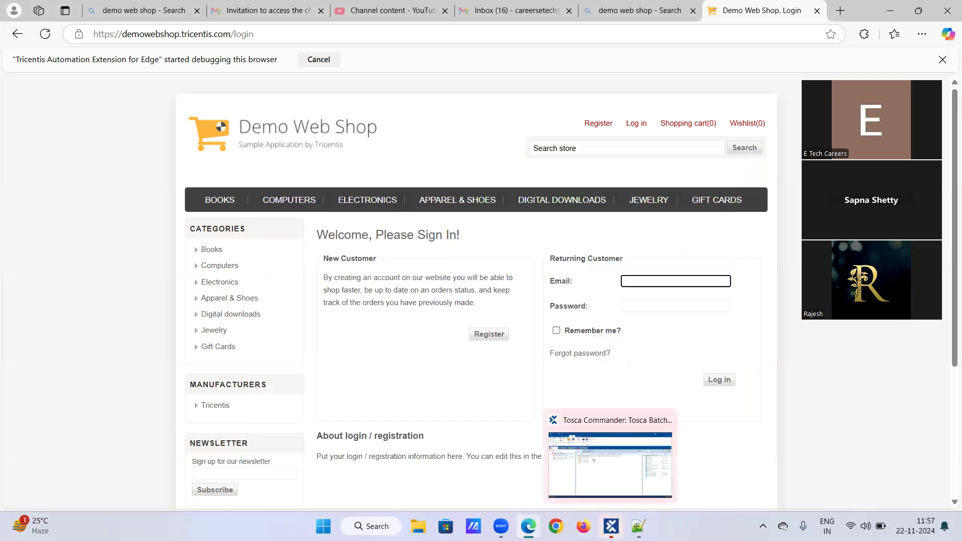
pyautogui.click(588, 473)
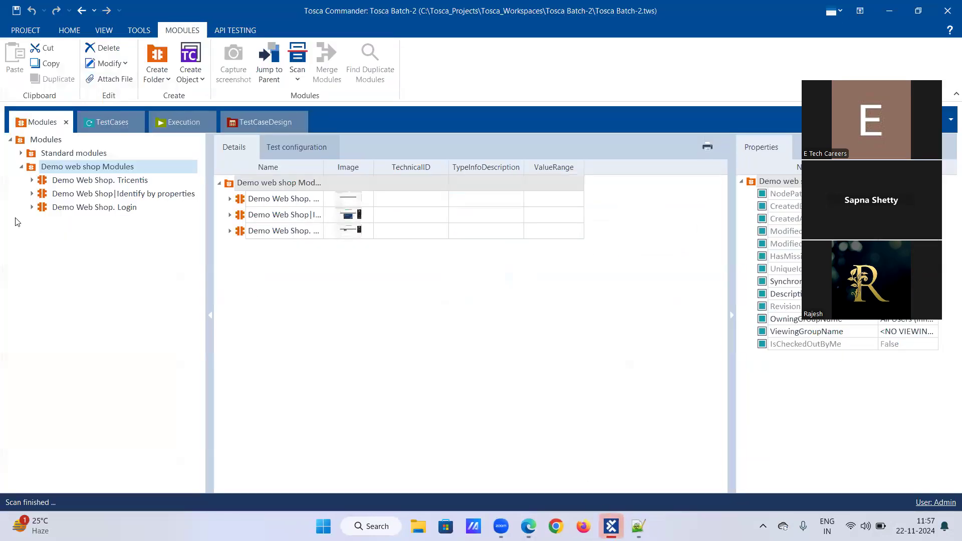
# Step: Expand the Demo Web Shop. Login module and rename it as Demo Web Shop|Identify by Anchor
pyautogui.click(31, 207)
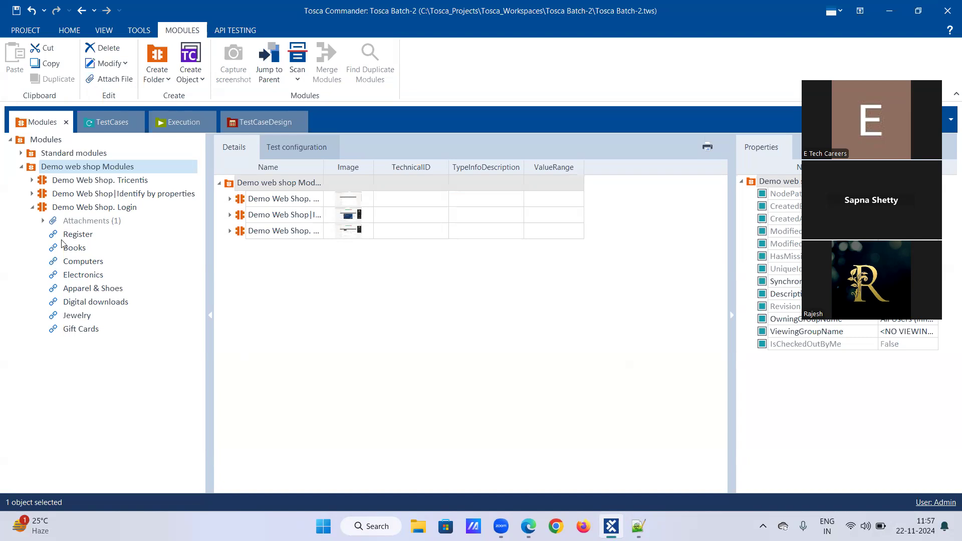
pyautogui.click(87, 211)
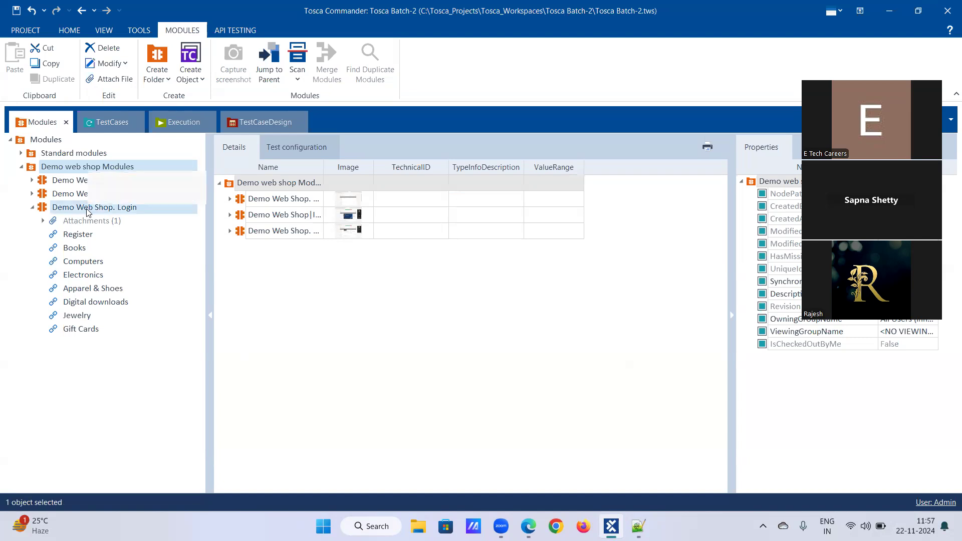
pyautogui.rightClick(87, 210)
pyautogui.click(102, 182)
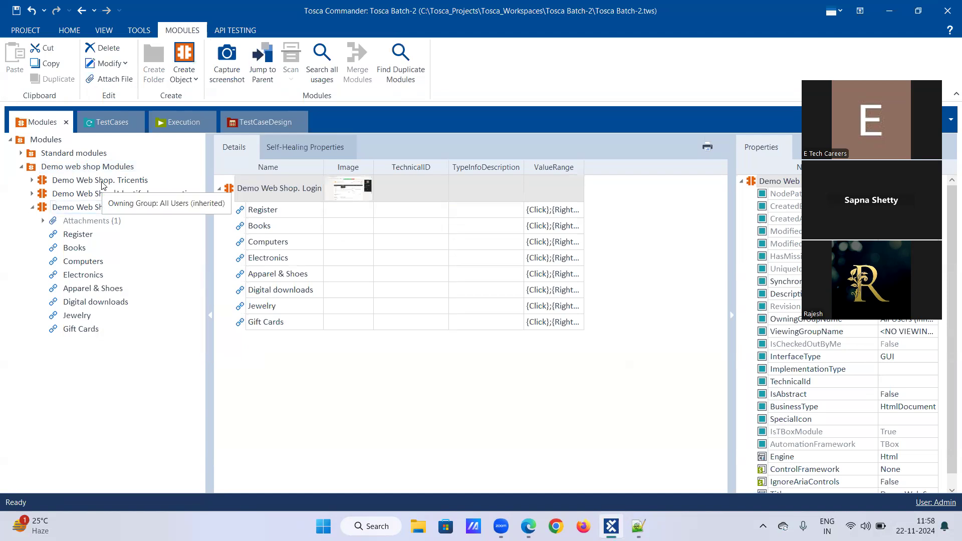
pyautogui.press('BackSpace')
pyautogui.press('BackSpace')
pyautogui.press('BackSpace')
pyautogui.press('BackSpace')
pyautogui.press('BackSpace')
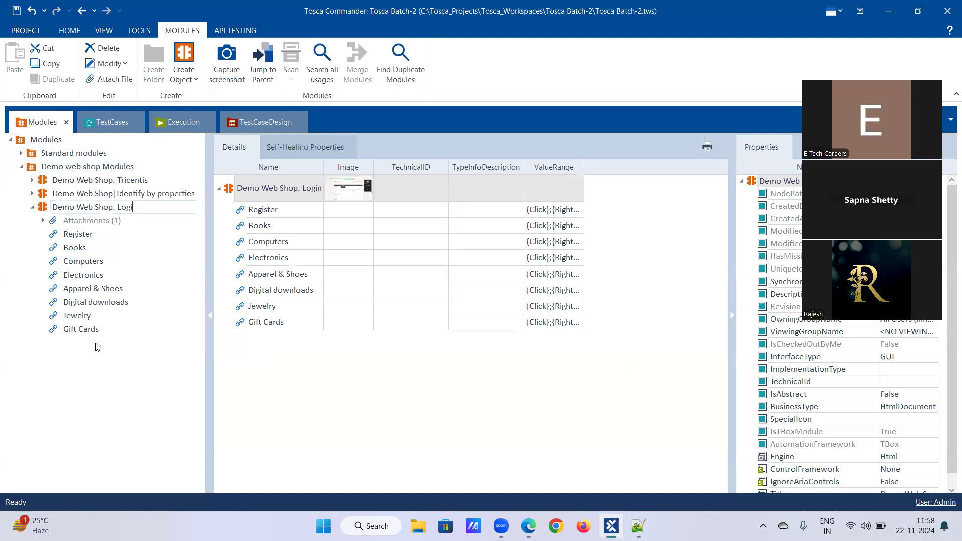
pyautogui.press('BackSpace')
pyautogui.write('|Identify by Ancchot')
pyautogui.press('BackSpace')
pyautogui.press('BackSpace')
pyautogui.press('BackSpace')
pyautogui.press('BackSpace')
pyautogui.write('hor')
pyautogui.press('Return')
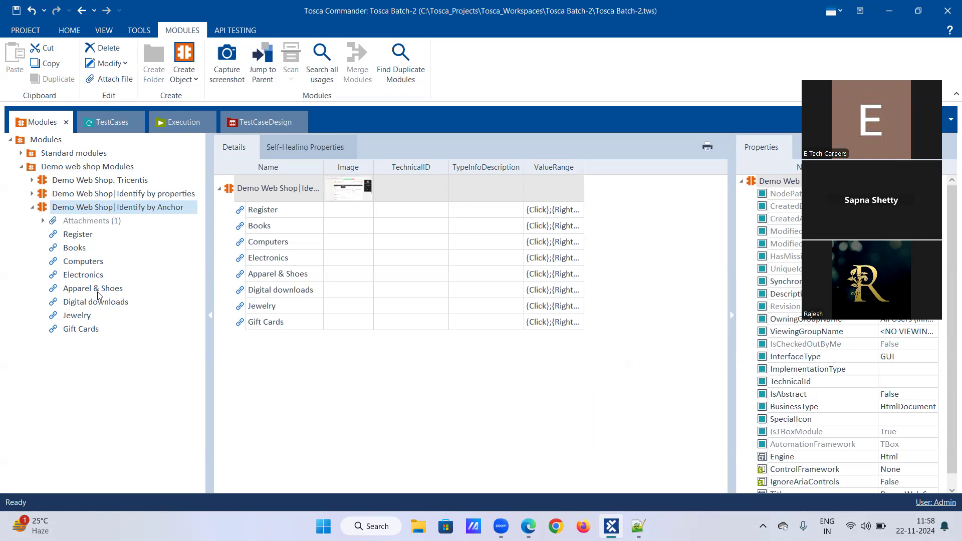
# Step: Switch to the Batch-2_Tosca notes in Notepad++ and highlight the Identify by Index and Identify by Image lines
pyautogui.click(640, 526)
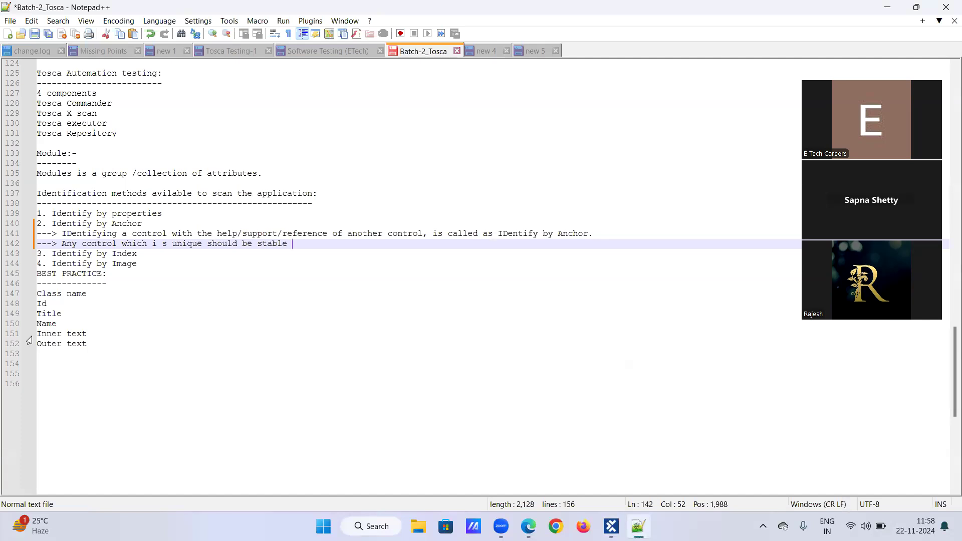
pyautogui.click(92, 254)
pyautogui.moveTo(52, 253); pyautogui.dragTo(161, 264)
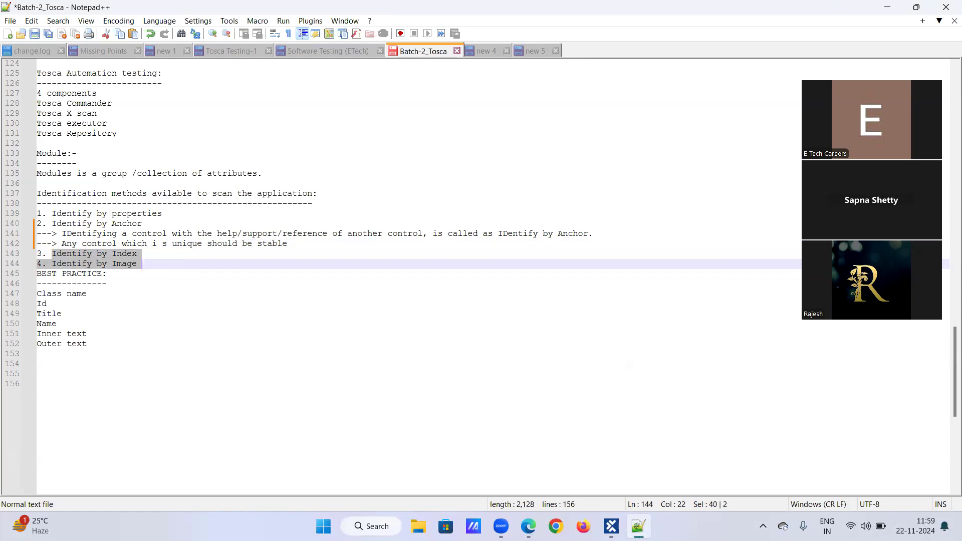
# Step: Minimize the open Notepad++, Tosca Commander and browser windows to show the desktop
pyautogui.click(885, 11)
pyautogui.click(887, 13)
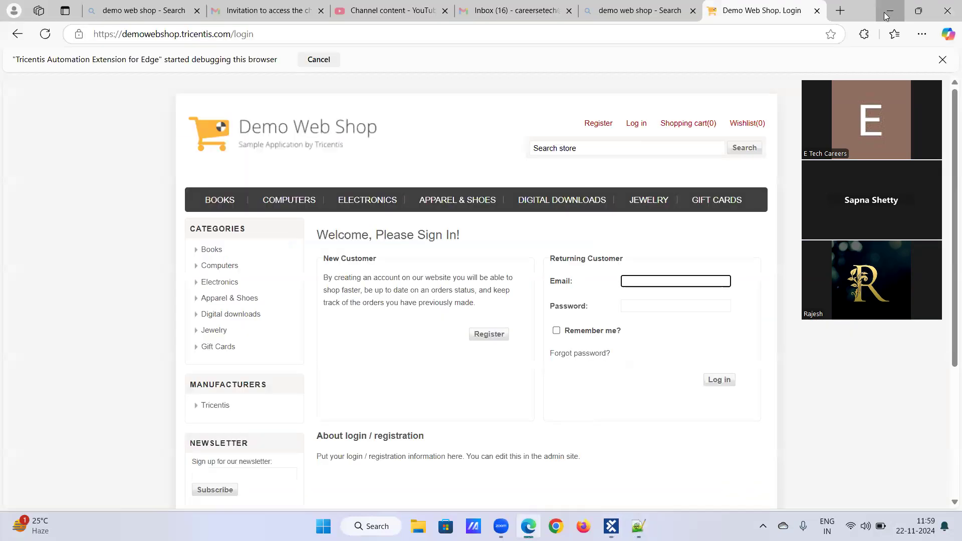
pyautogui.click(888, 15)
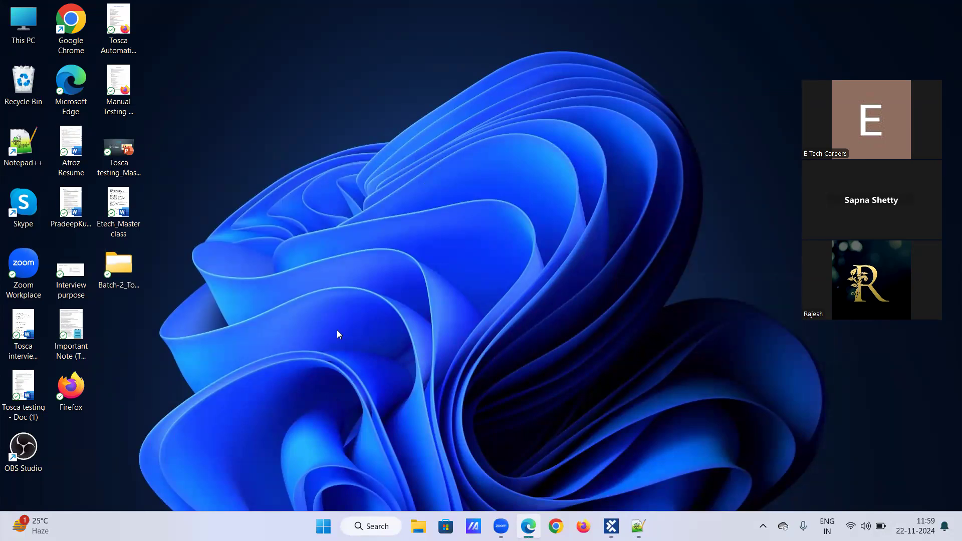
pyautogui.rightClick(418, 188)
pyautogui.click(441, 239)
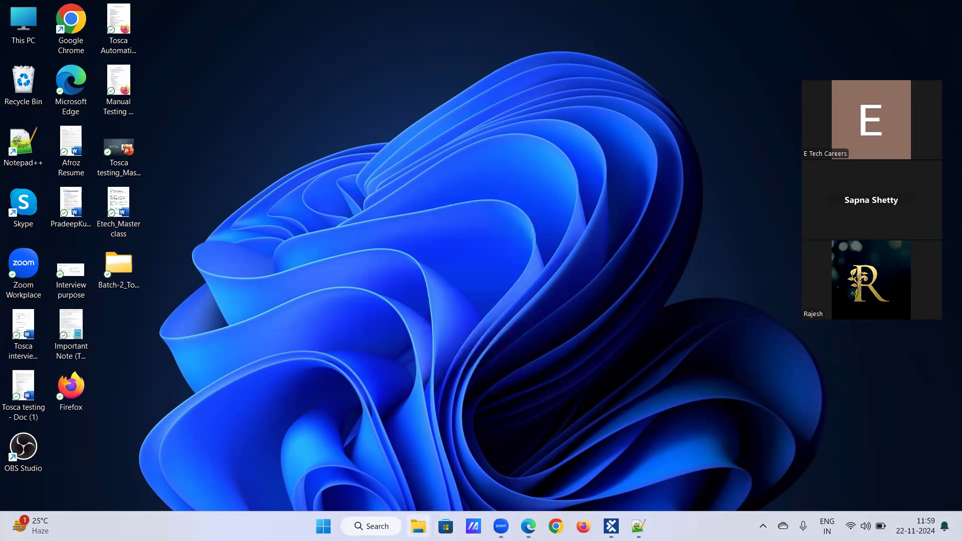
pyautogui.rightClick(437, 201)
pyautogui.click(468, 250)
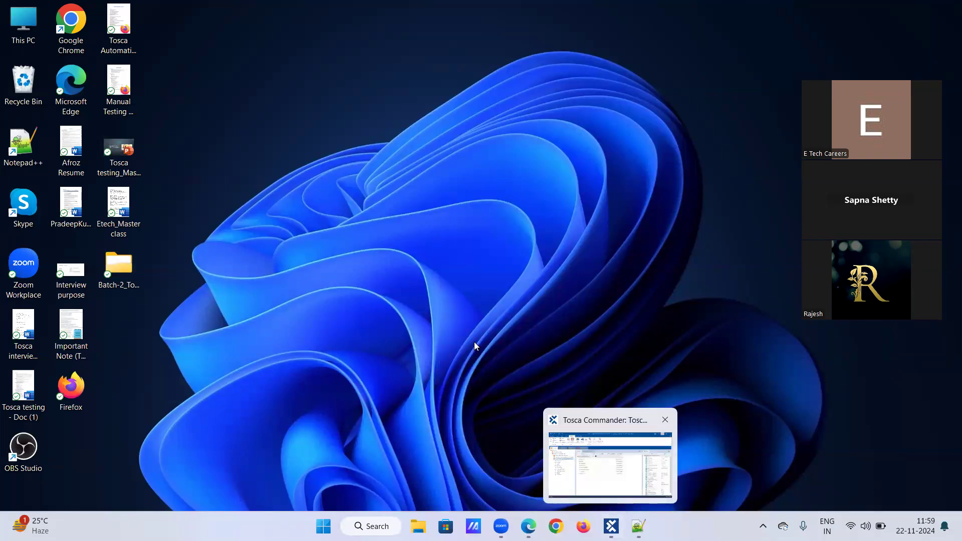
# Step: Review the identification methods in the Batch-2_Tosca notes, the Identify by Anchor module in Tosca Commander and the Demo Web Shop login page
pyautogui.click(638, 526)
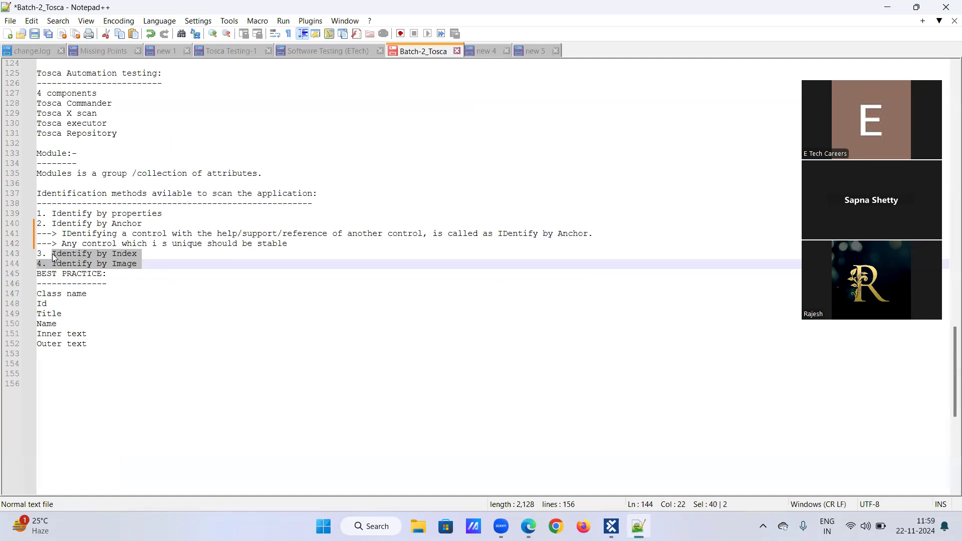
pyautogui.click(151, 262)
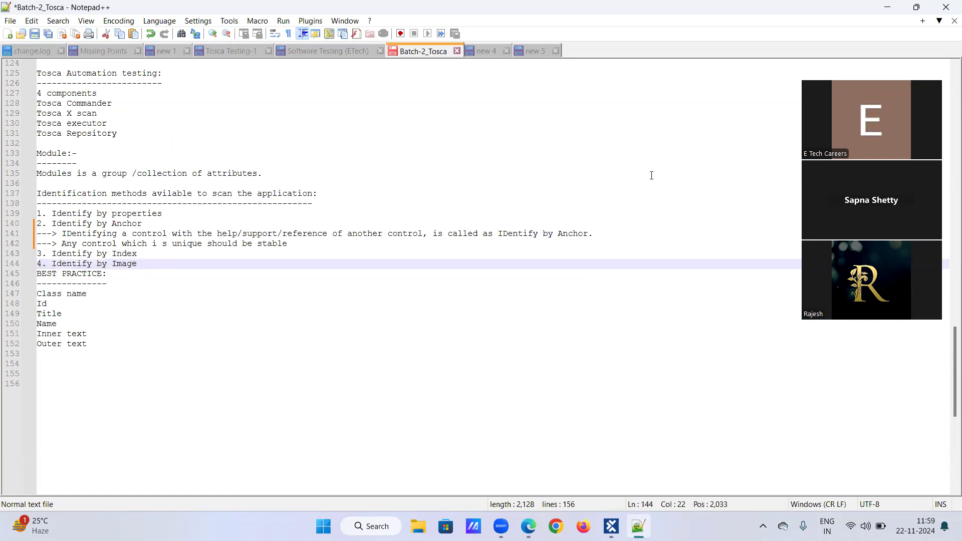
pyautogui.click(611, 526)
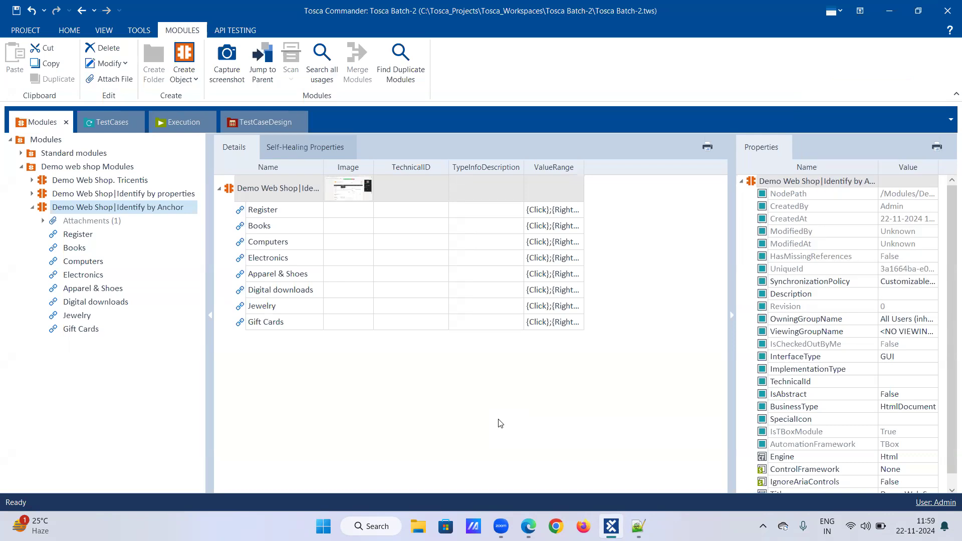
pyautogui.click(528, 525)
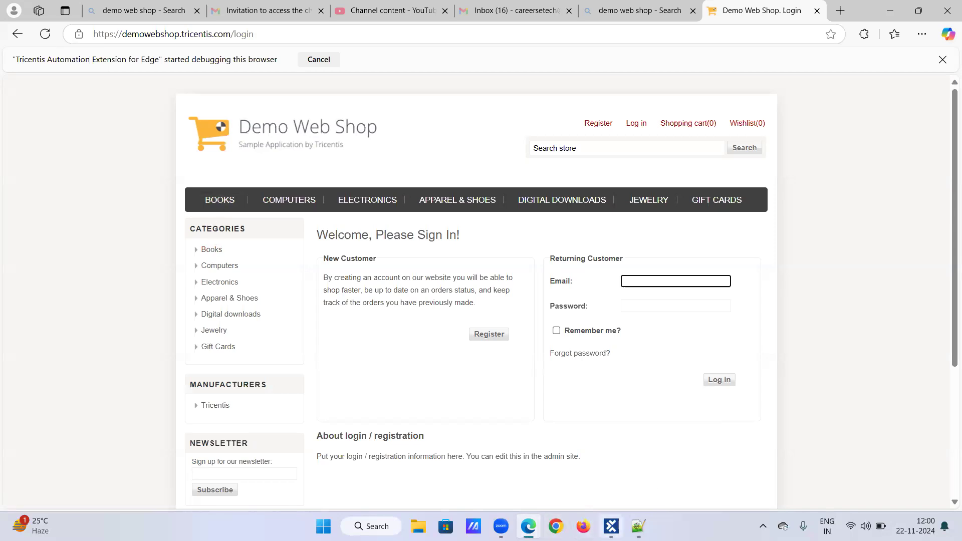
# Step: Return to Tosca Commander and collapse the Demo Web Shop|Identify by Anchor module in the Modules tree
pyautogui.click(610, 526)
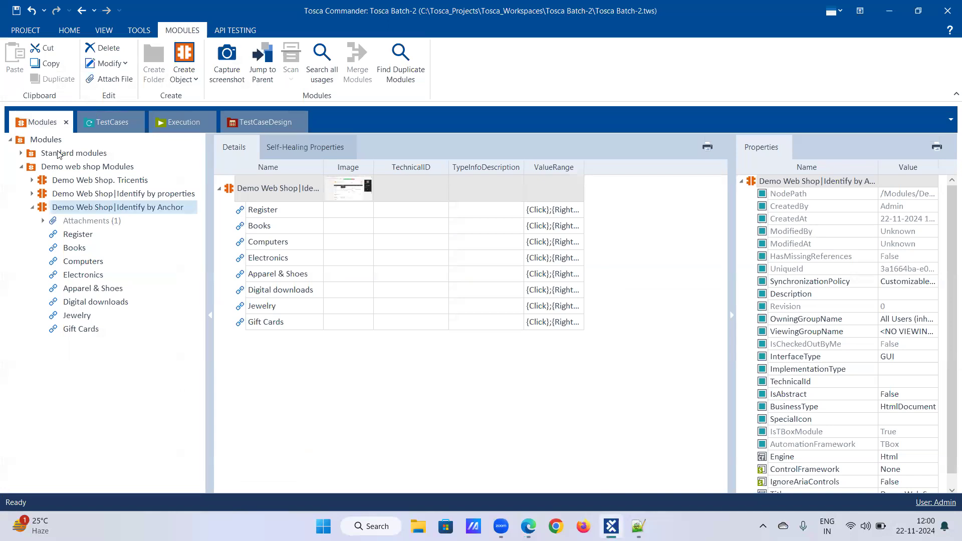
pyautogui.click(32, 209)
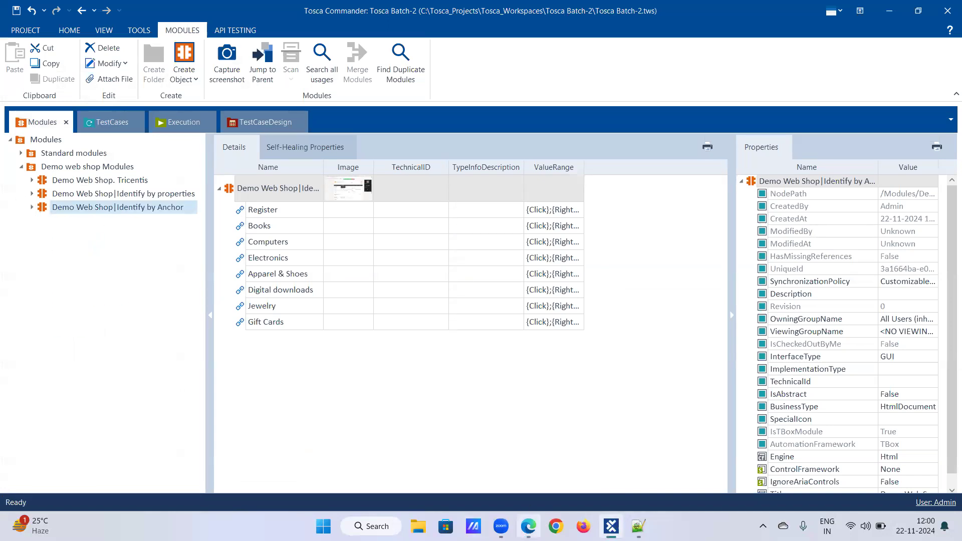
pyautogui.moveTo(528, 526)
pyautogui.click(511, 434)
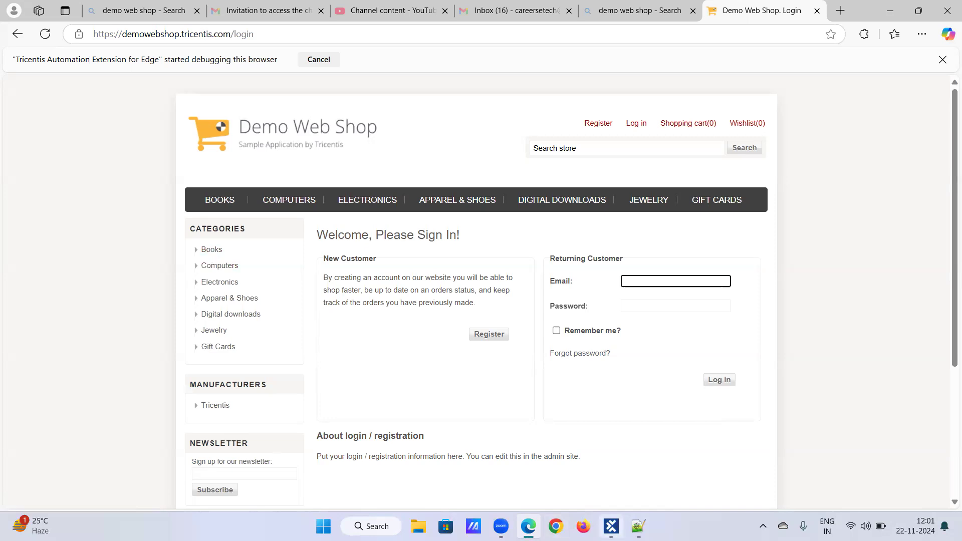
pyautogui.click(611, 526)
pyautogui.click(32, 207)
pyautogui.click(32, 207)
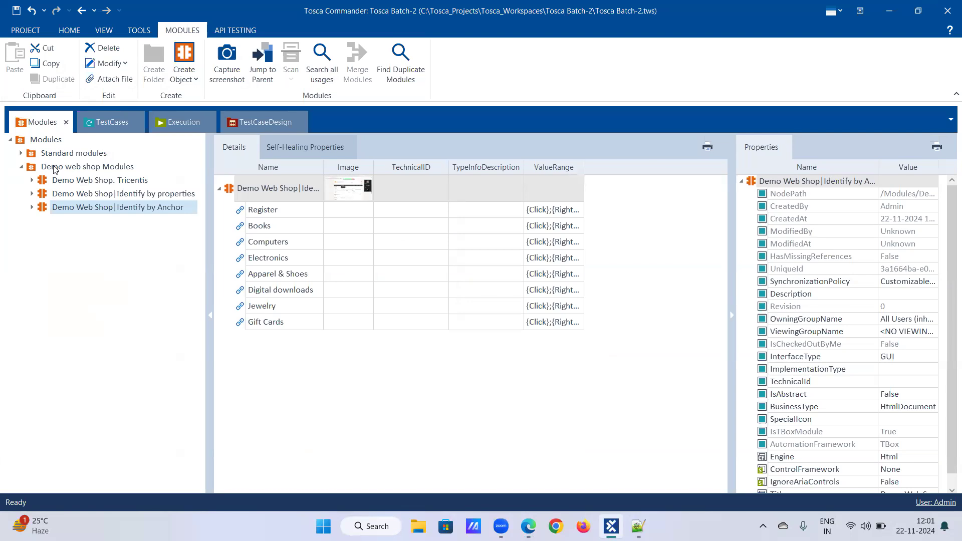
# Step: Start an application scan from the Demo web shop Modules folder and scan the Demo Web Shop. Login window
pyautogui.rightClick(57, 169)
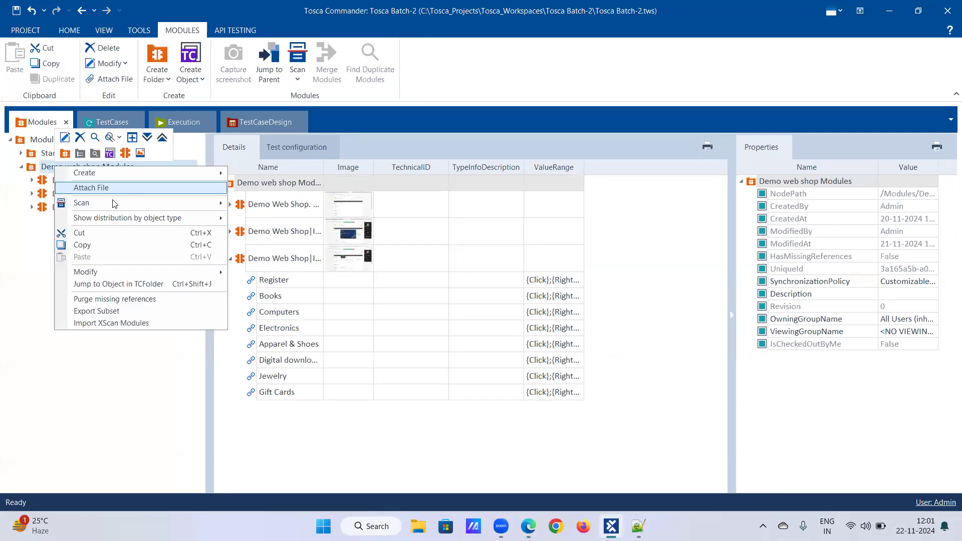
pyautogui.moveTo(82, 202)
pyautogui.click(249, 205)
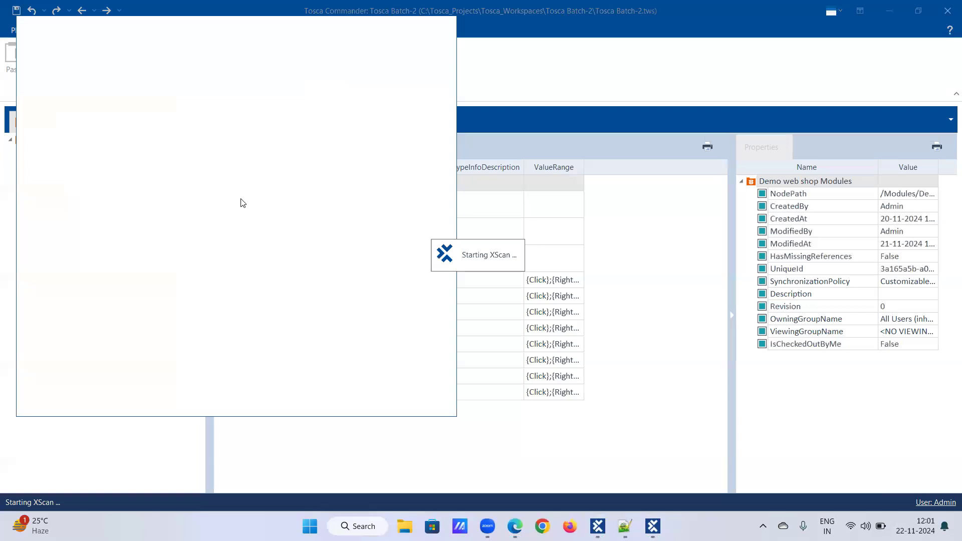
pyautogui.click(129, 269)
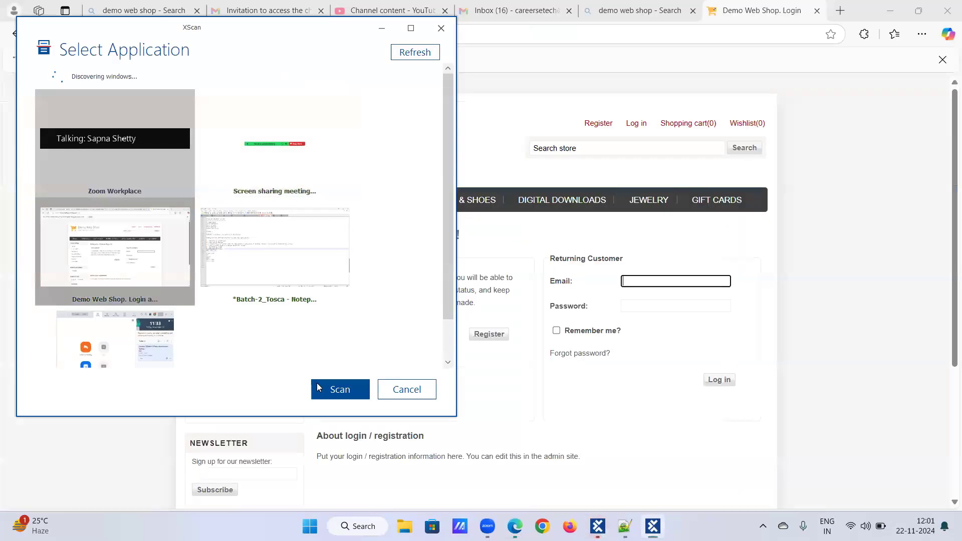
pyautogui.click(340, 390)
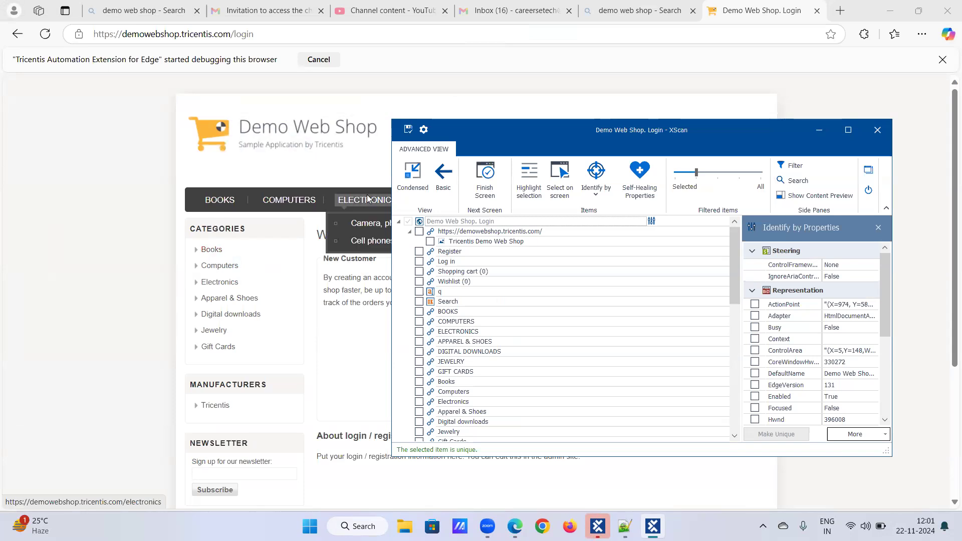
# Step: Select the Books, Computers and Electronics category links on screen for the scan and reposition XScan over the page
pyautogui.click(560, 173)
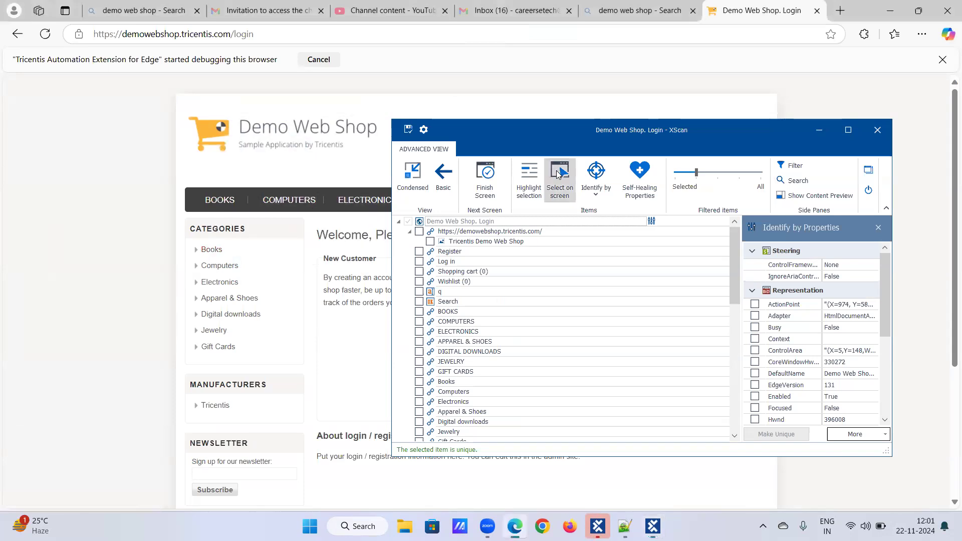
pyautogui.click(214, 249)
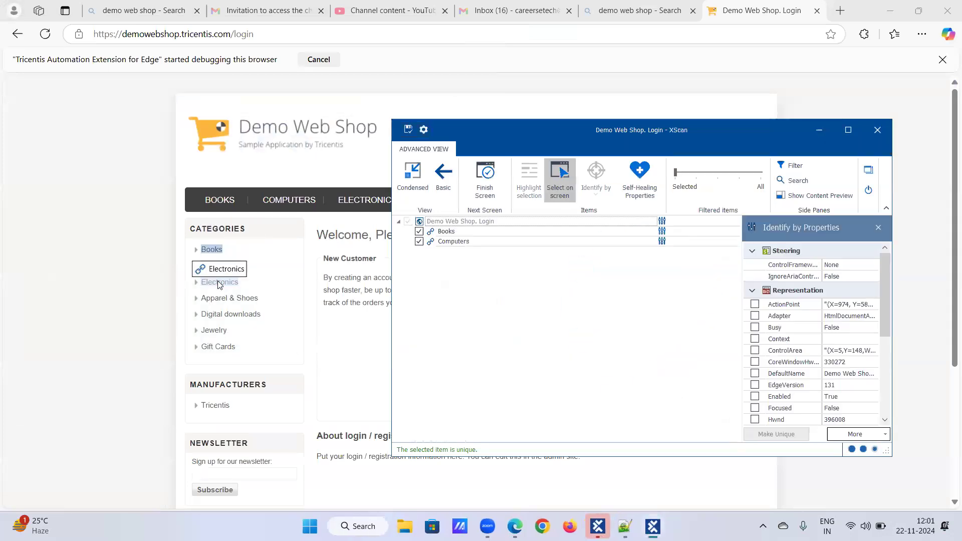
pyautogui.click(218, 282)
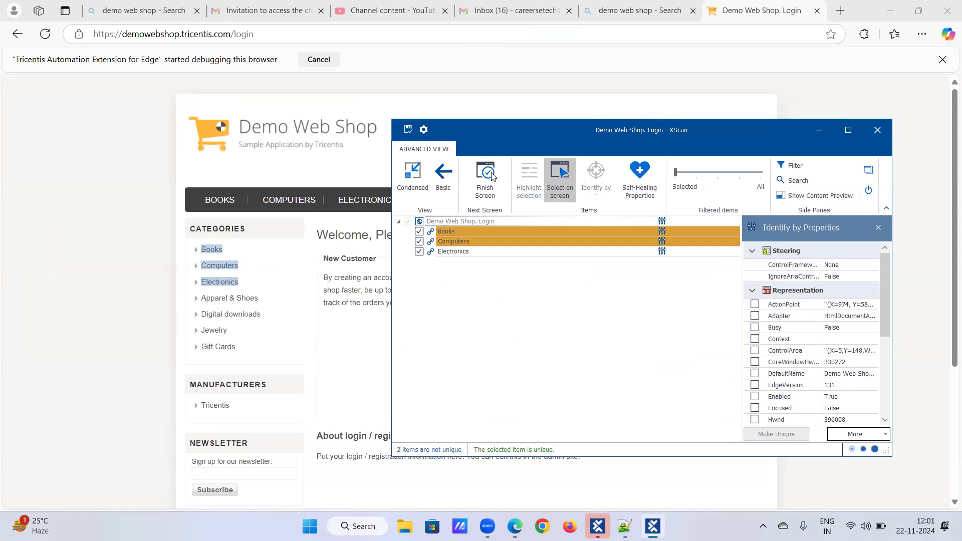
pyautogui.click(569, 170)
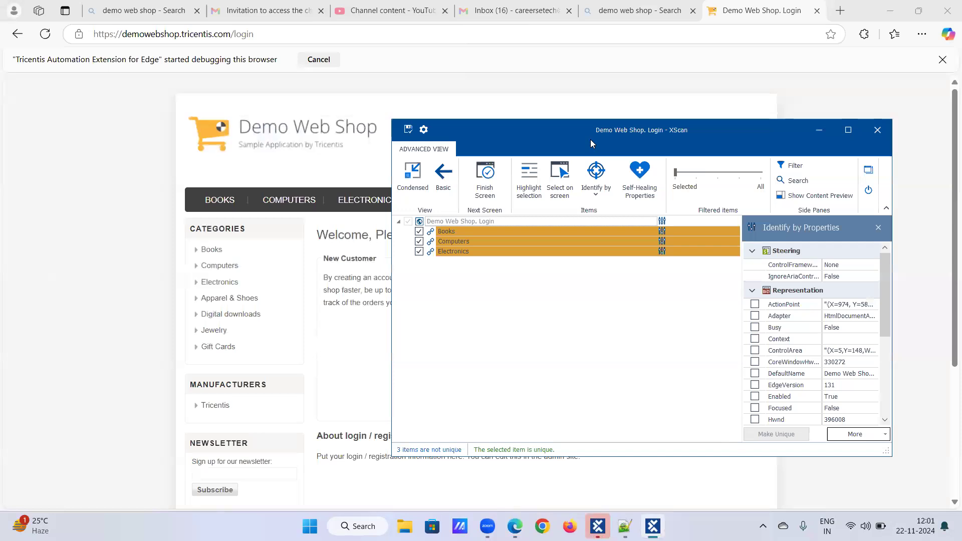
pyautogui.moveTo(590, 139); pyautogui.dragTo(482, 187)
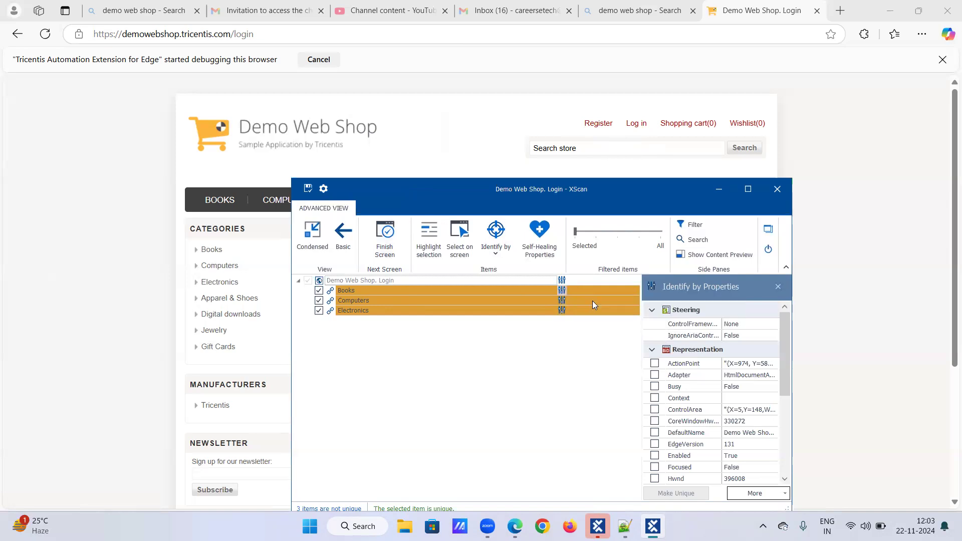
# Step: Examine the technical properties of the Books link and compare them with the best-practice list in the Batch-2_Tosca notes
pyautogui.scroll(-3, 661, 358)
pyautogui.scroll(-3, 661, 358)
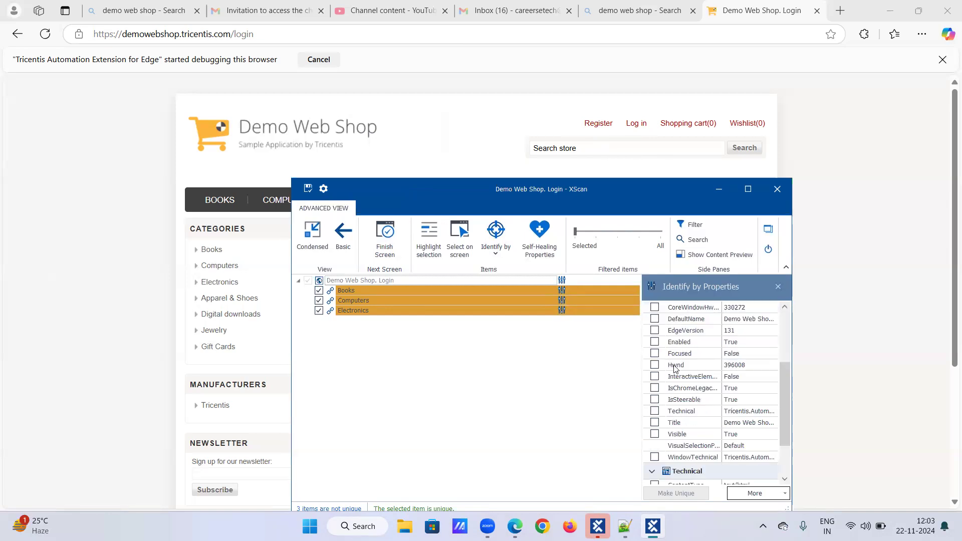
pyautogui.doubleClick(403, 290)
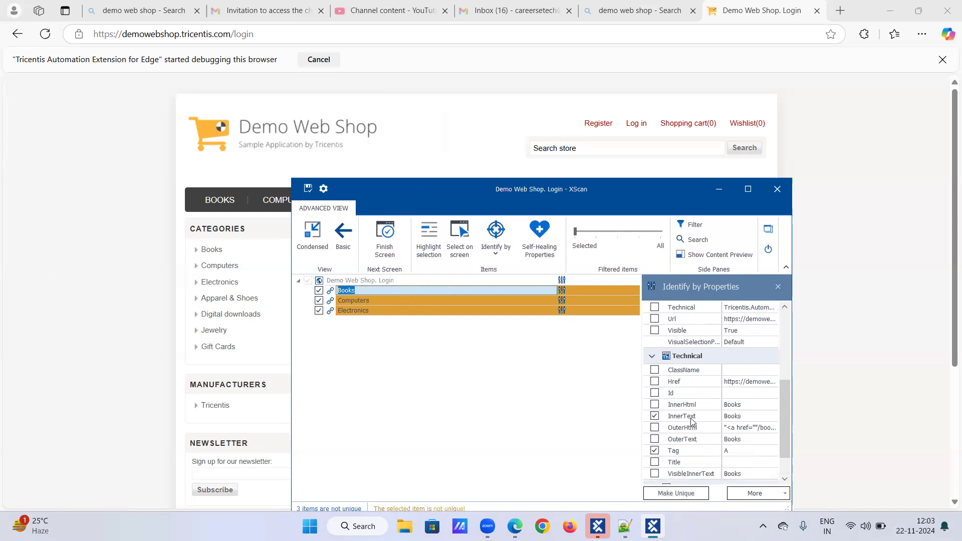
pyautogui.scroll(-1, 691, 426)
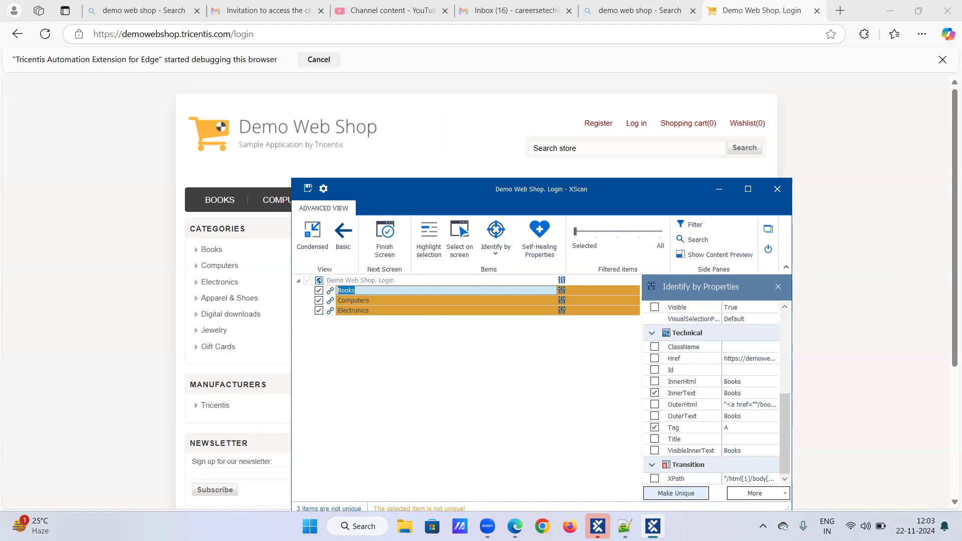
pyautogui.click(625, 526)
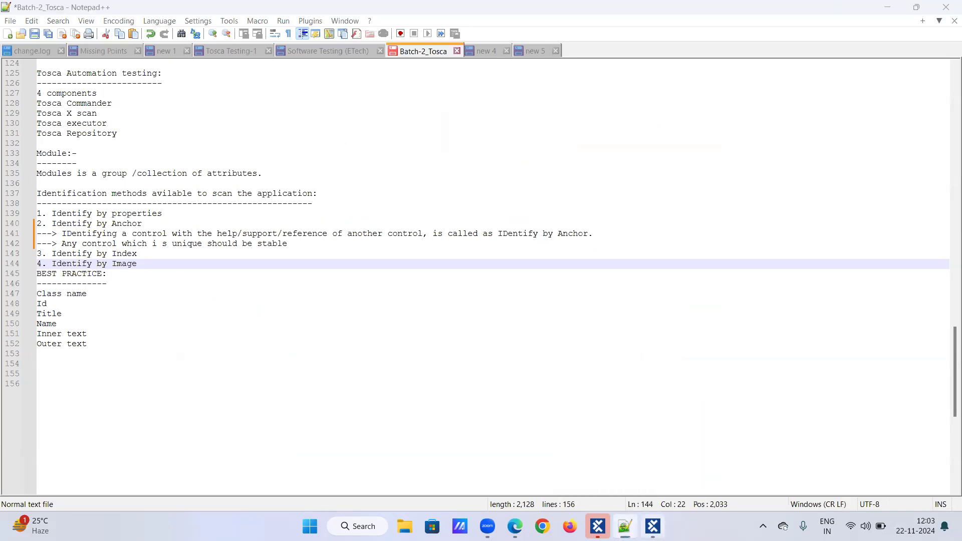
pyautogui.click(653, 526)
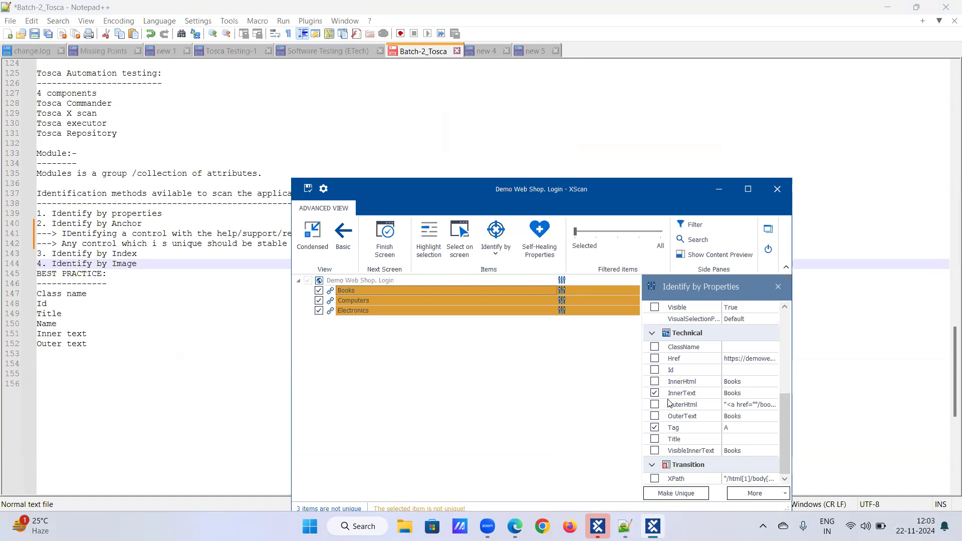
# Step: Add OuterText and VisibleInnerText to the identifying properties of the Books link
pyautogui.click(654, 417)
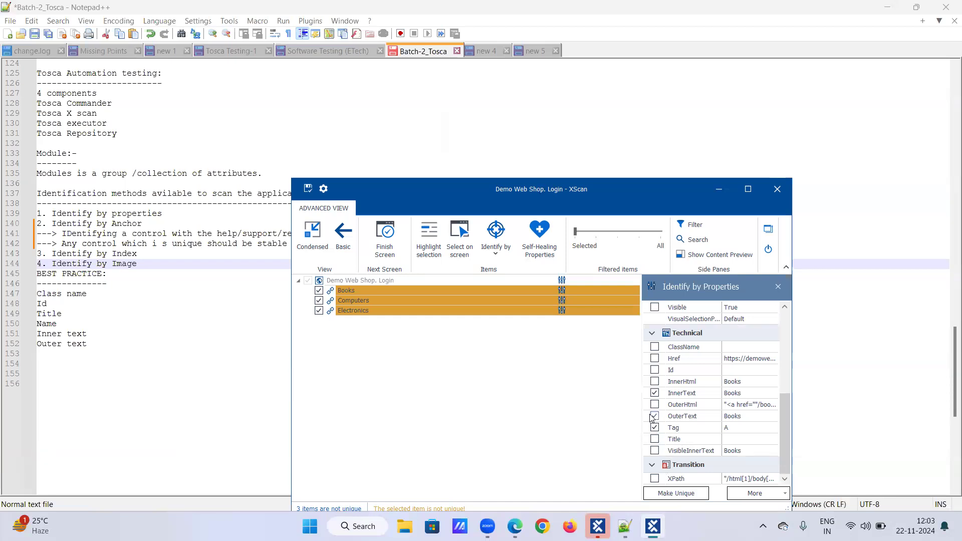
pyautogui.scroll(1, 654, 421)
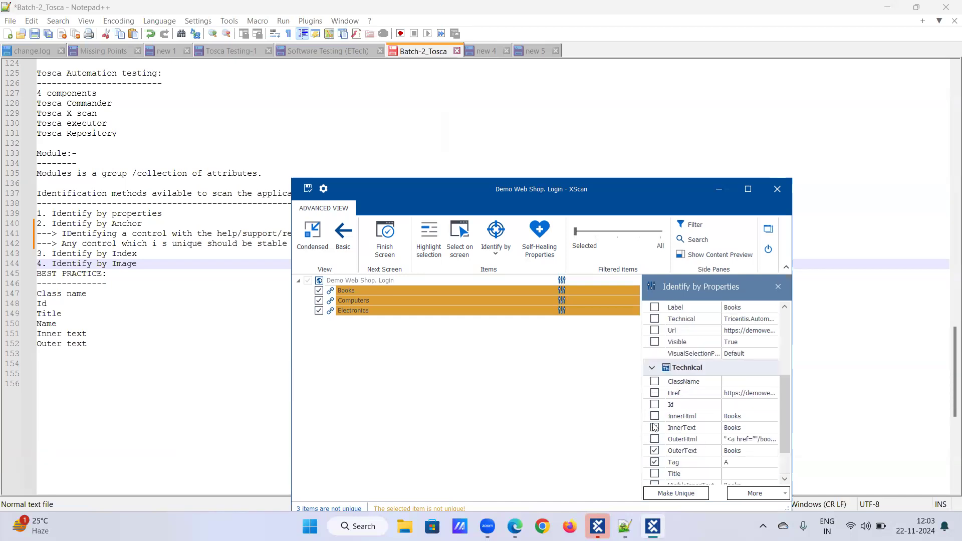
pyautogui.scroll(4, 654, 427)
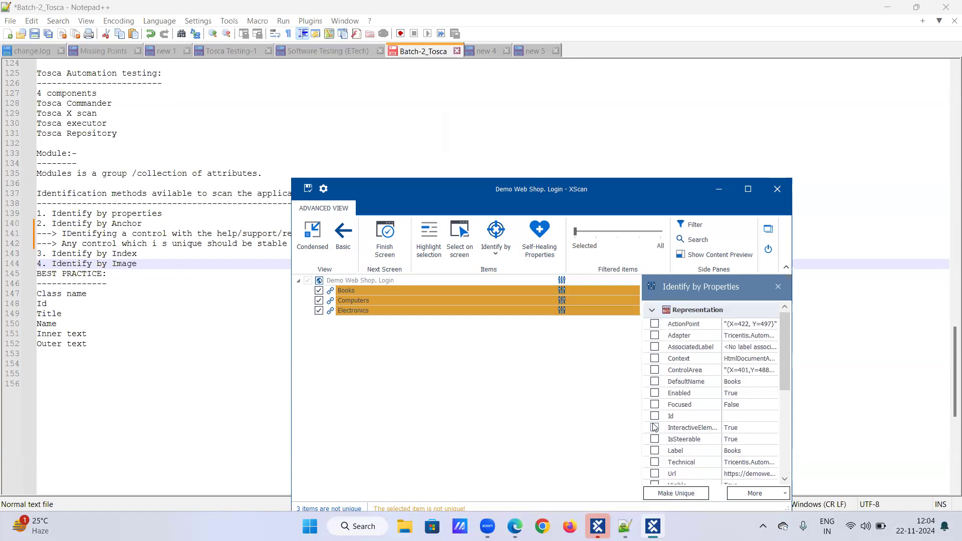
pyautogui.scroll(-3, 676, 373)
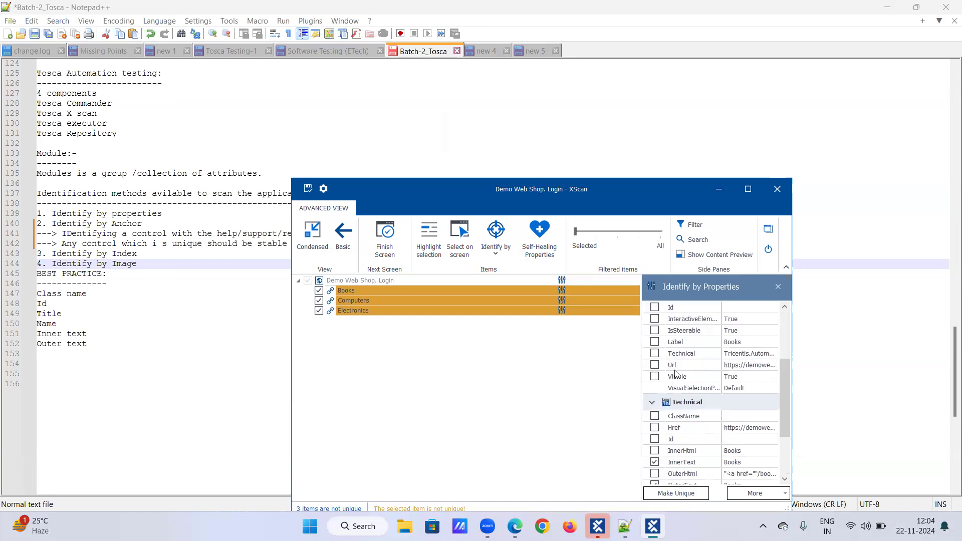
pyautogui.scroll(-2, 677, 374)
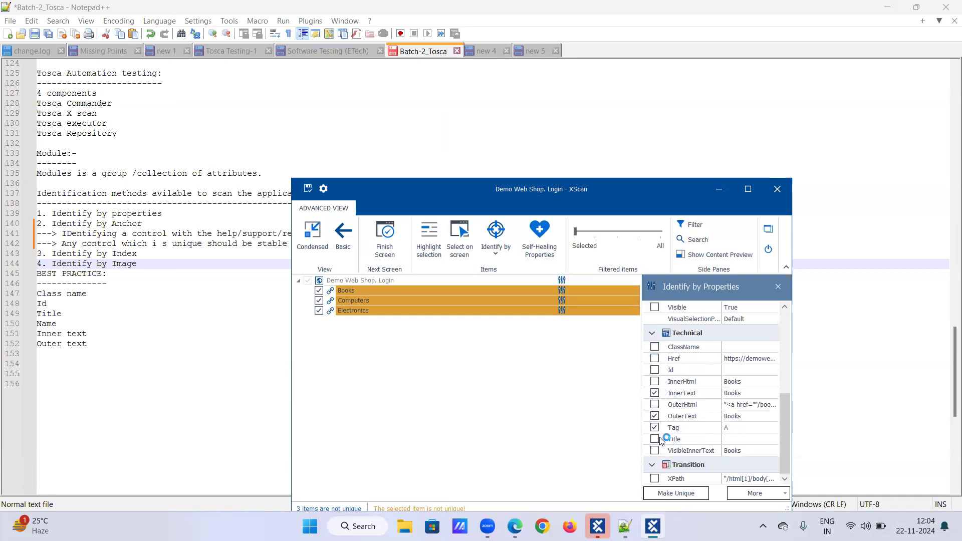
pyautogui.click(656, 451)
pyautogui.click(655, 393)
# Step: Identify the Books link by anchor, picking the page's Register link on screen as the anchor control
pyautogui.click(349, 292)
pyautogui.click(491, 259)
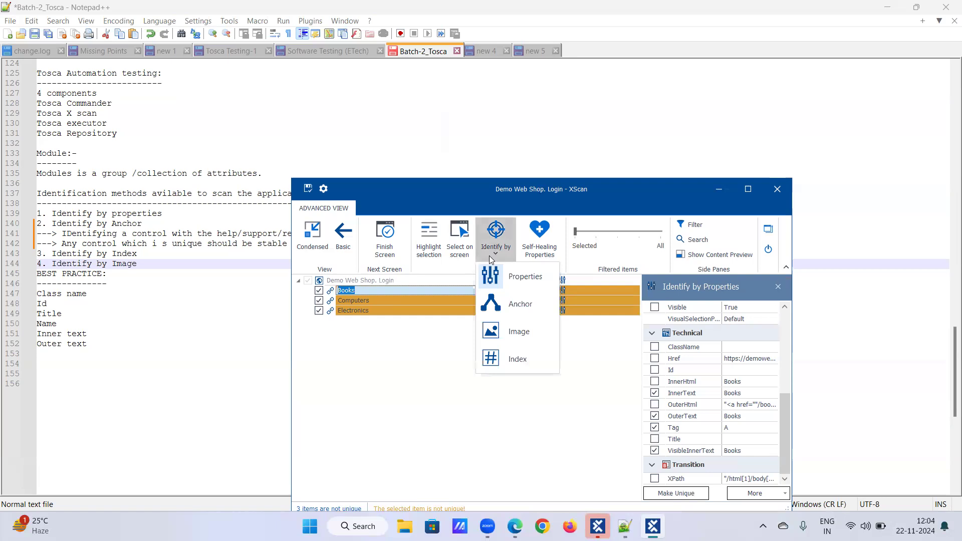
pyautogui.click(499, 300)
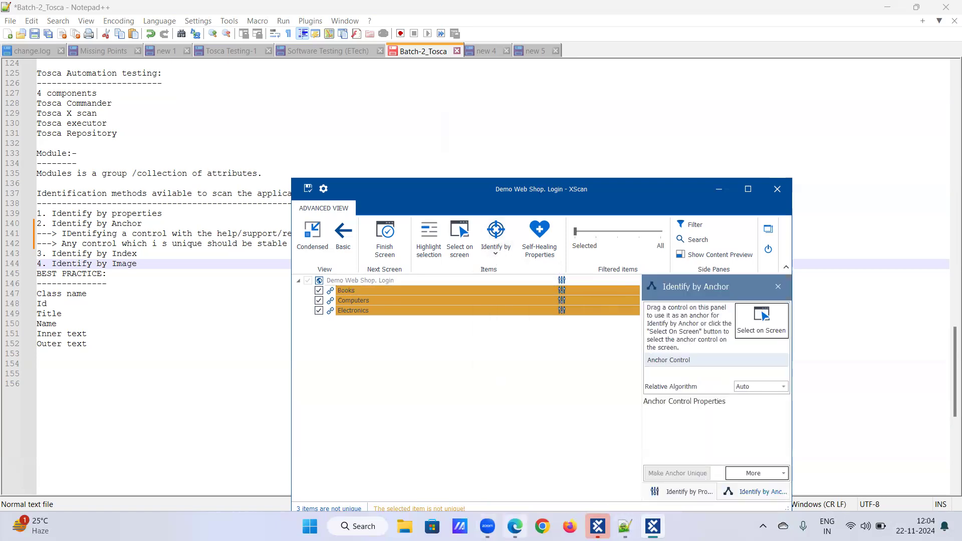
pyautogui.click(515, 526)
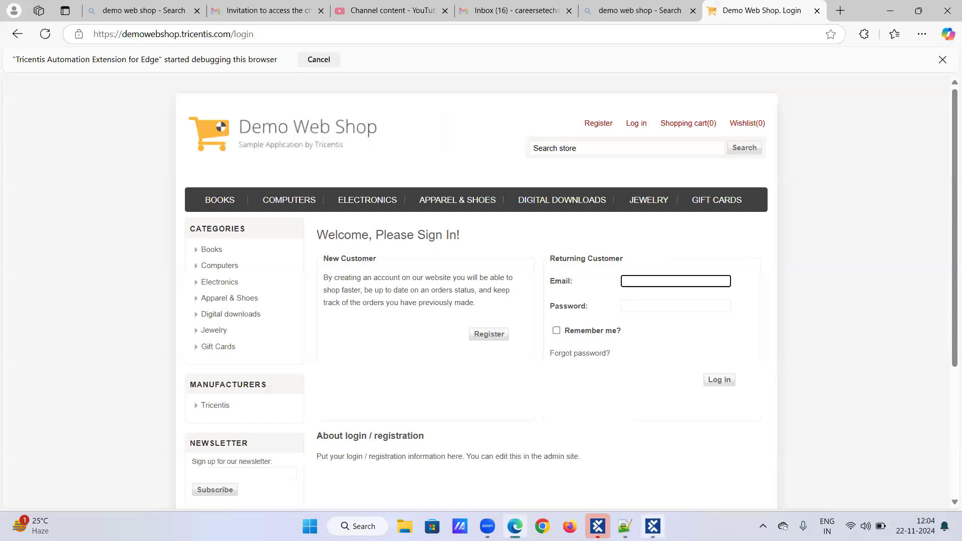
pyautogui.click(653, 526)
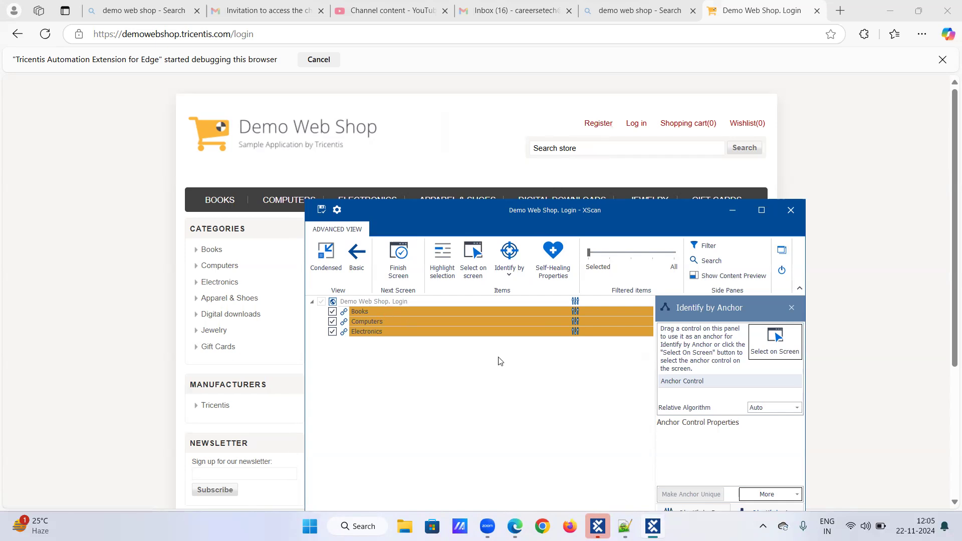
pyautogui.click(775, 350)
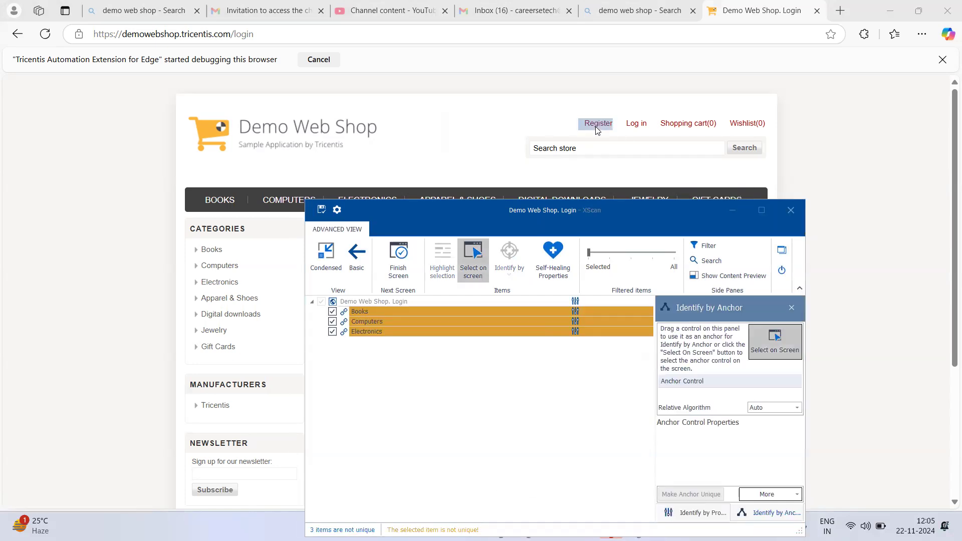
pyautogui.click(778, 342)
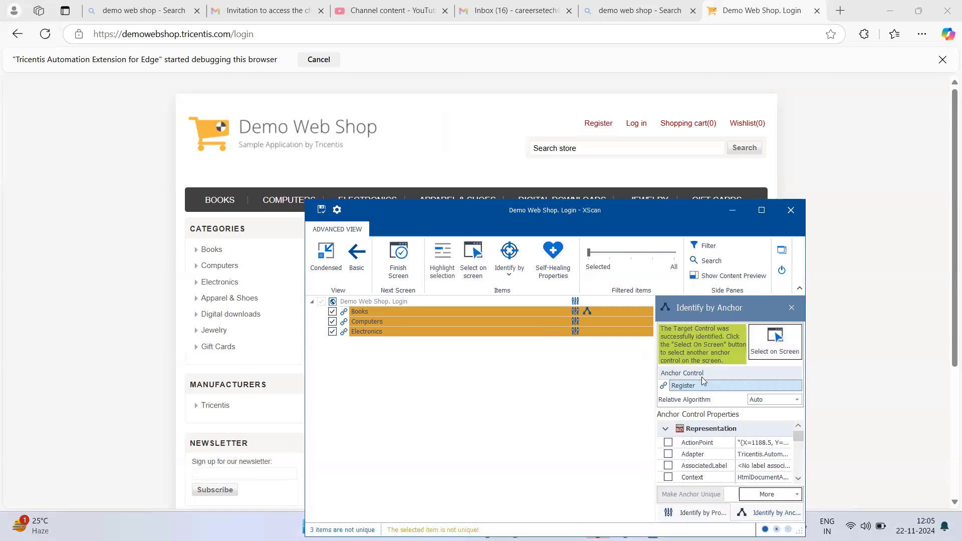
# Step: Identify the Computers link by anchor, using the already scanned Books link from the control list as the anchor control
pyautogui.click(455, 321)
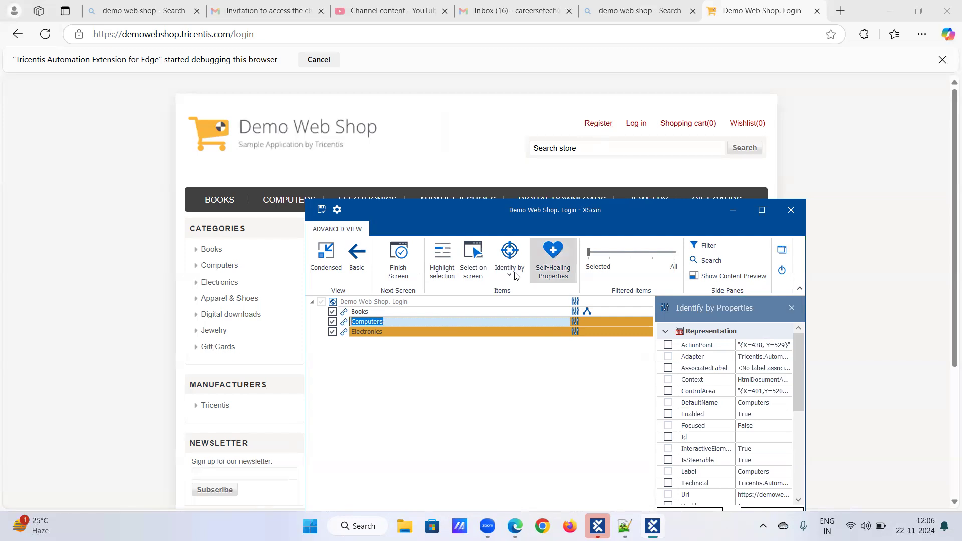
pyautogui.click(508, 283)
pyautogui.click(514, 322)
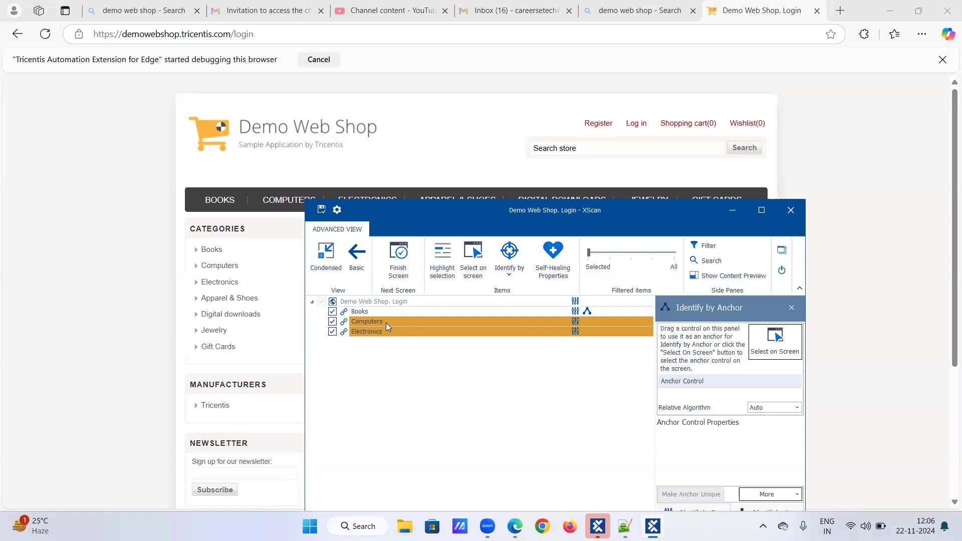
pyautogui.click(386, 322)
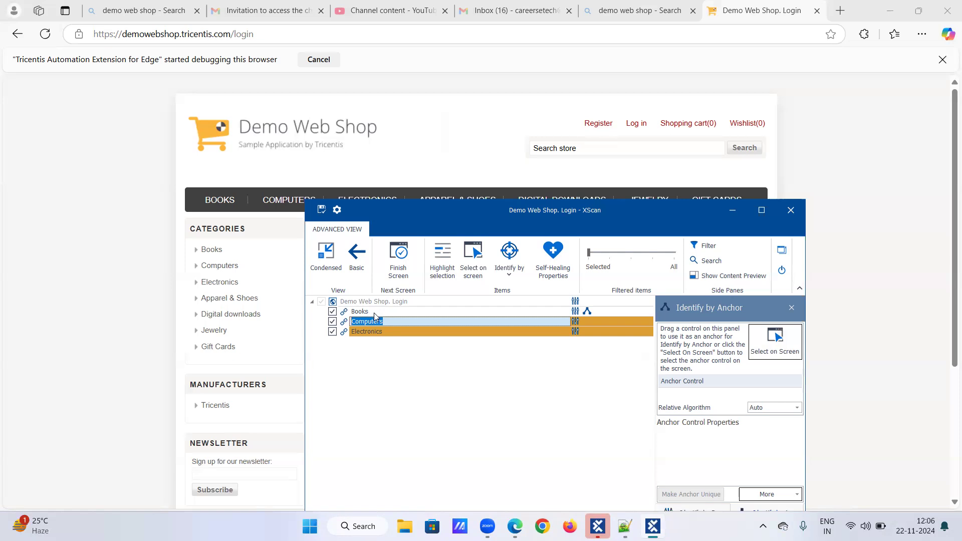
pyautogui.press('Return')
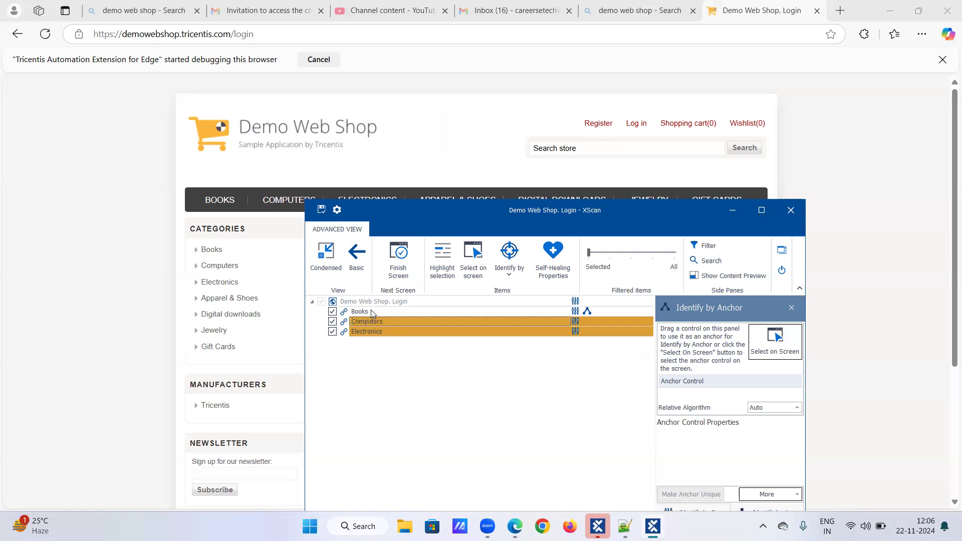
pyautogui.moveTo(369, 310); pyautogui.dragTo(668, 390)
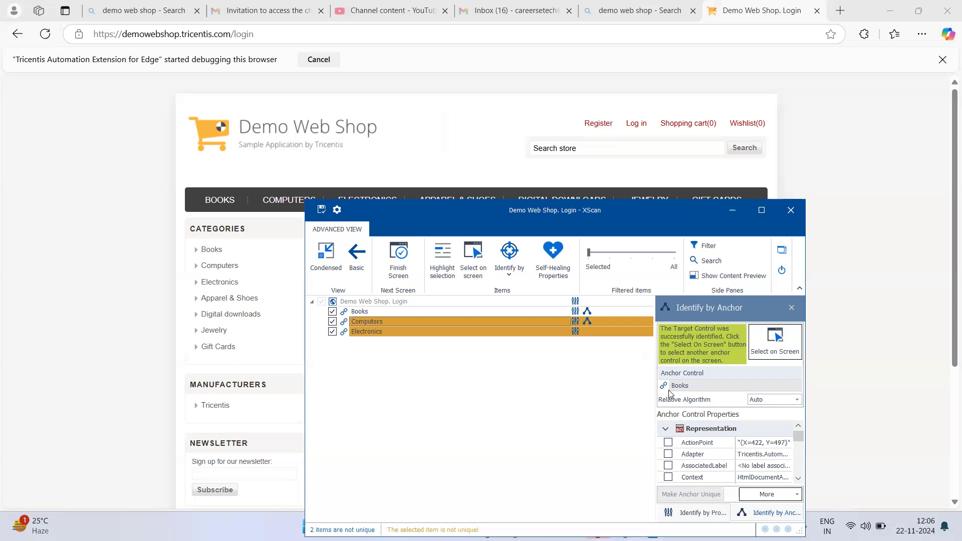
# Step: Identify the Electronics link by anchor, picking the page's Shopping cart link on screen as the anchor control
pyautogui.click(425, 330)
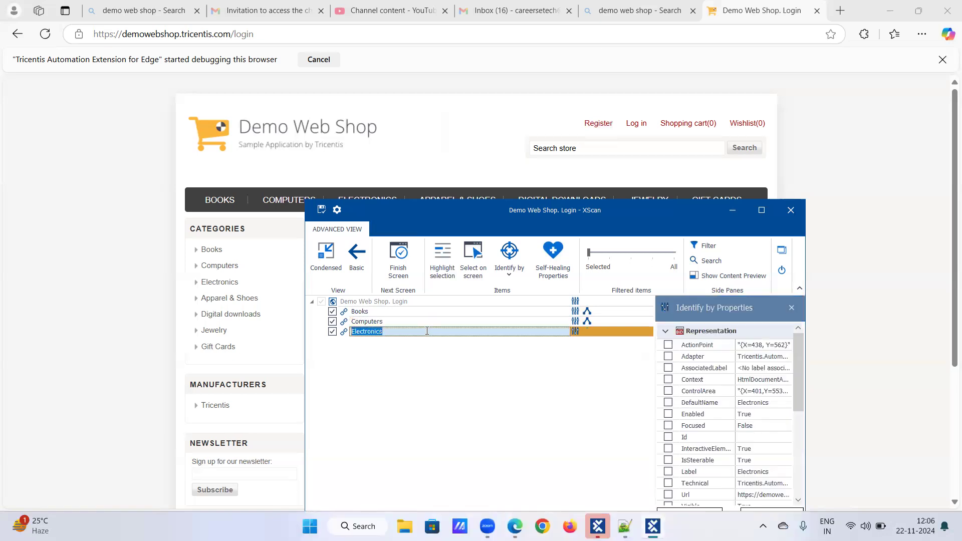
pyautogui.moveTo(690, 128)
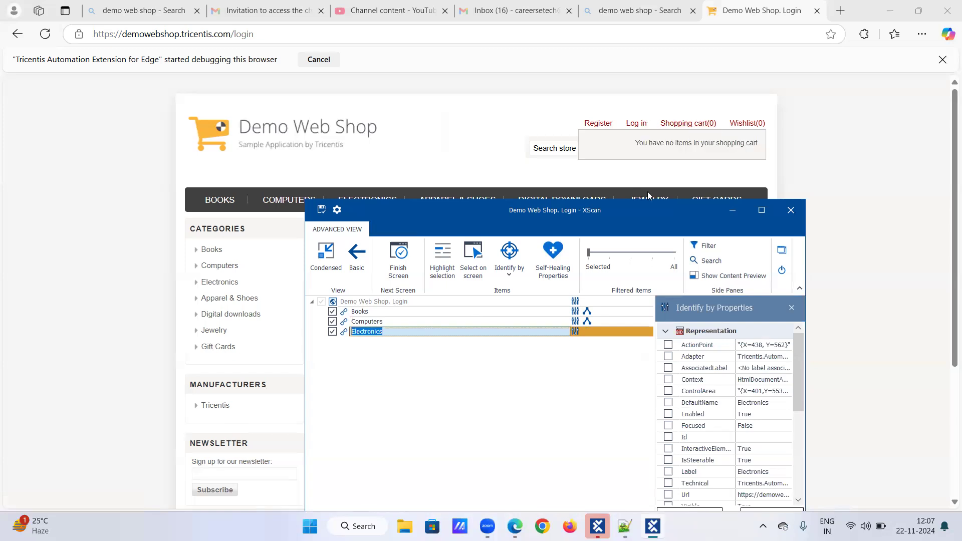
pyautogui.click(504, 279)
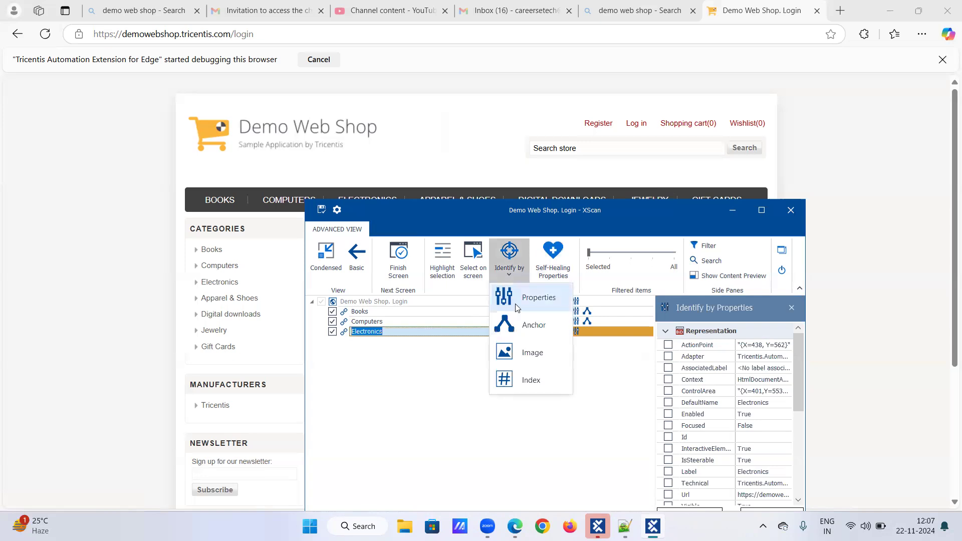
pyautogui.click(518, 322)
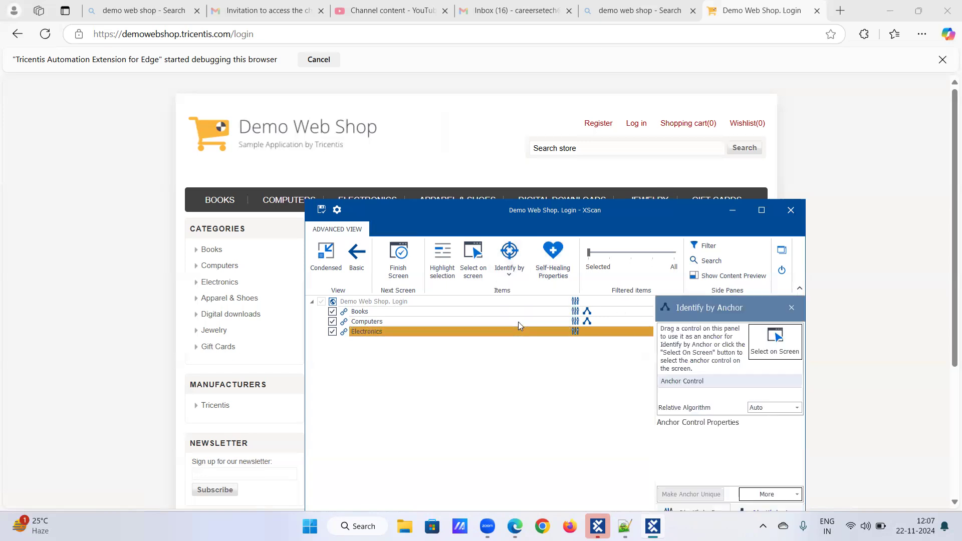
pyautogui.click(681, 124)
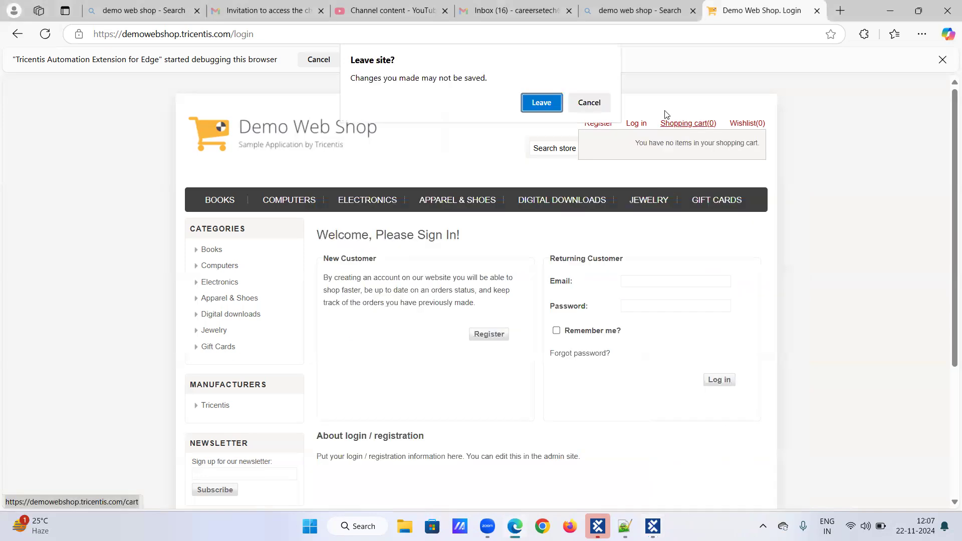
pyautogui.click(590, 103)
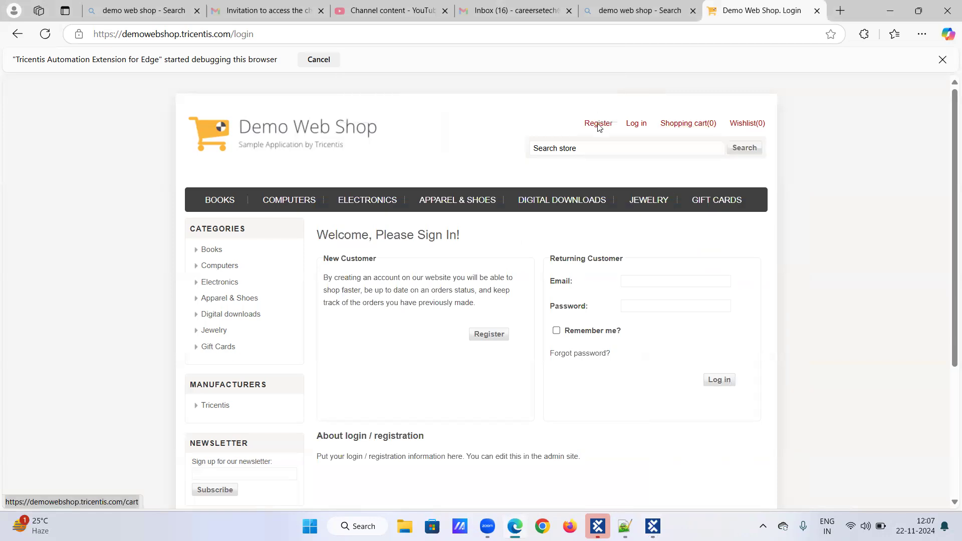
pyautogui.click(775, 335)
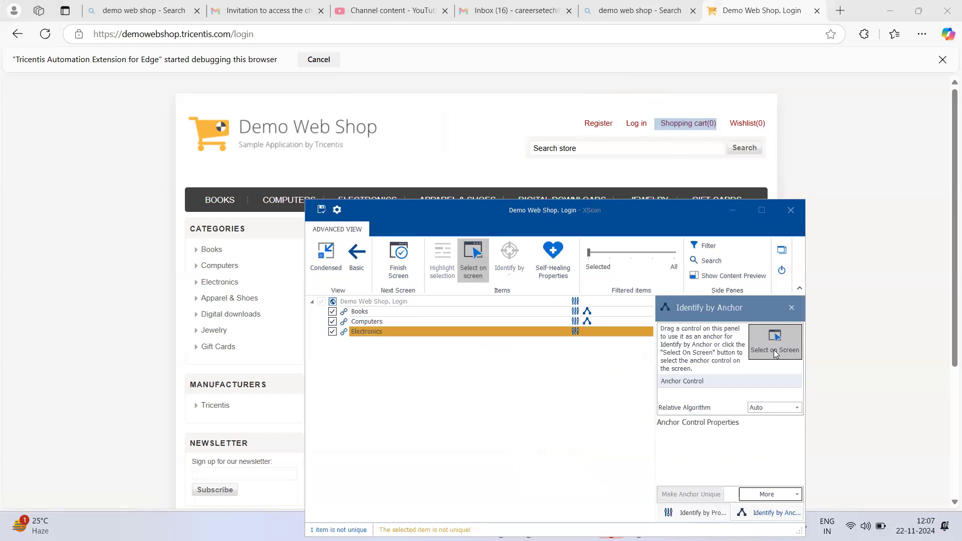
pyautogui.click(774, 350)
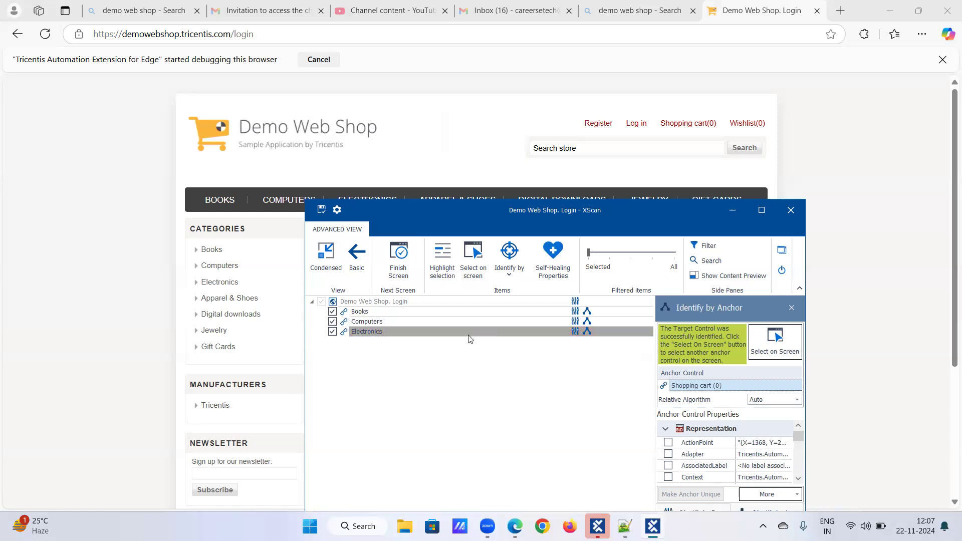
# Step: Move the XScan window higher over the page and show the identification methods offered for the Electronics link
pyautogui.moveTo(505, 226); pyautogui.dragTo(498, 161)
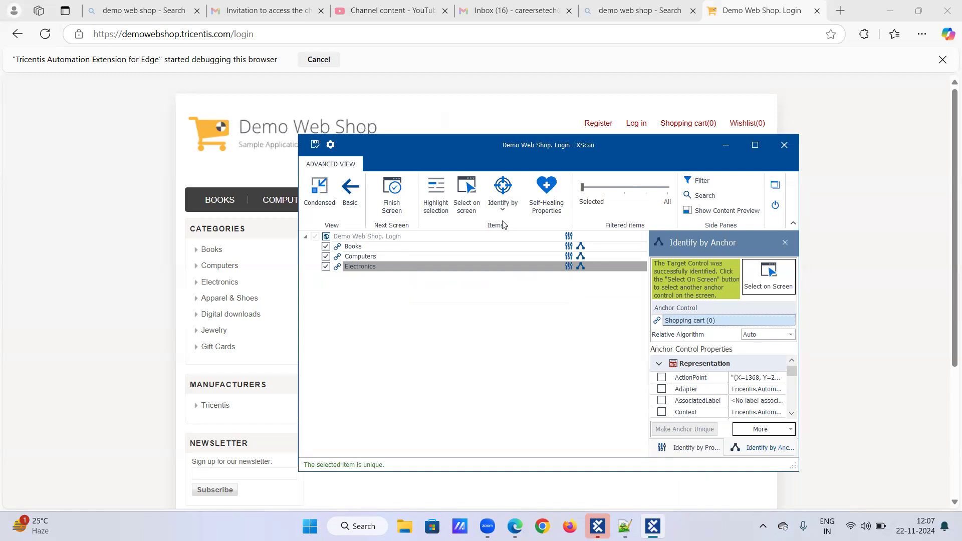
pyautogui.click(502, 207)
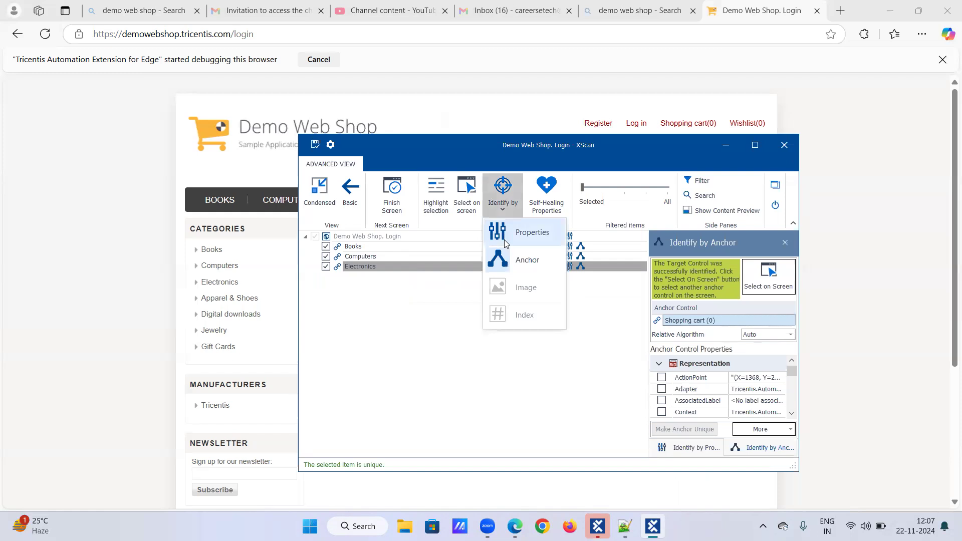
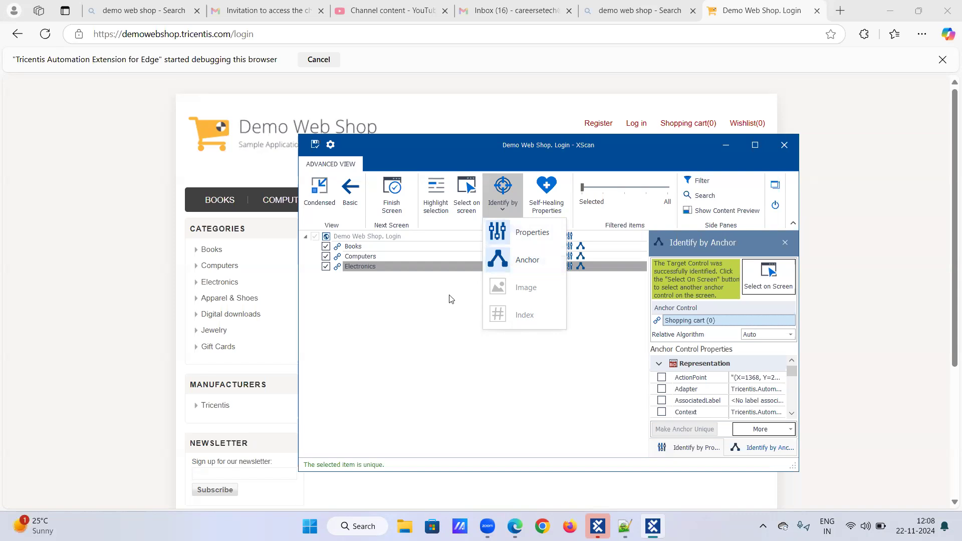
pyautogui.click(461, 306)
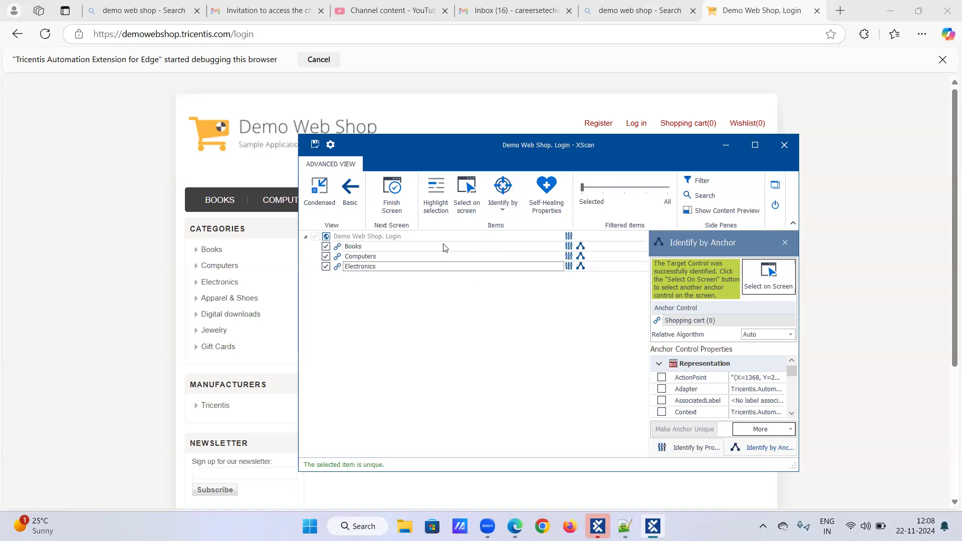
pyautogui.click(501, 214)
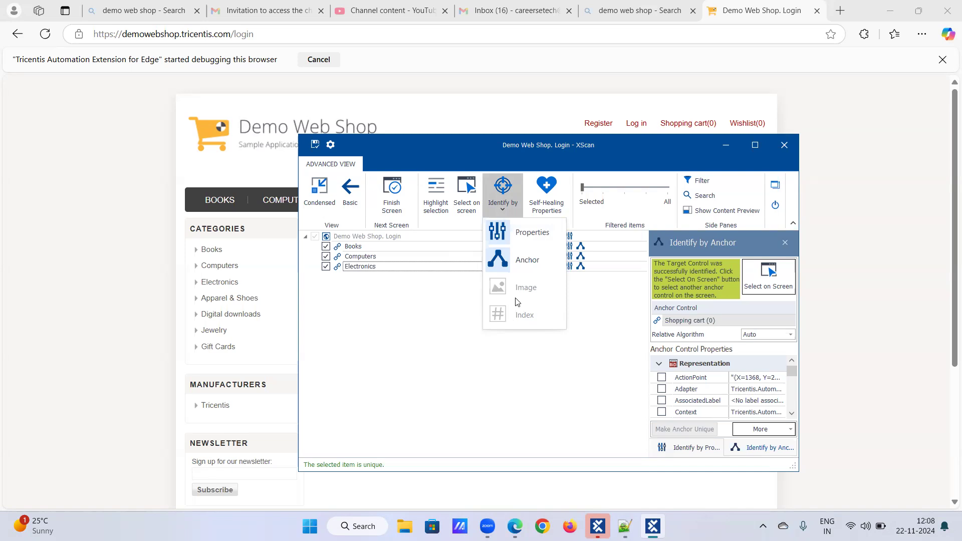
pyautogui.click(510, 214)
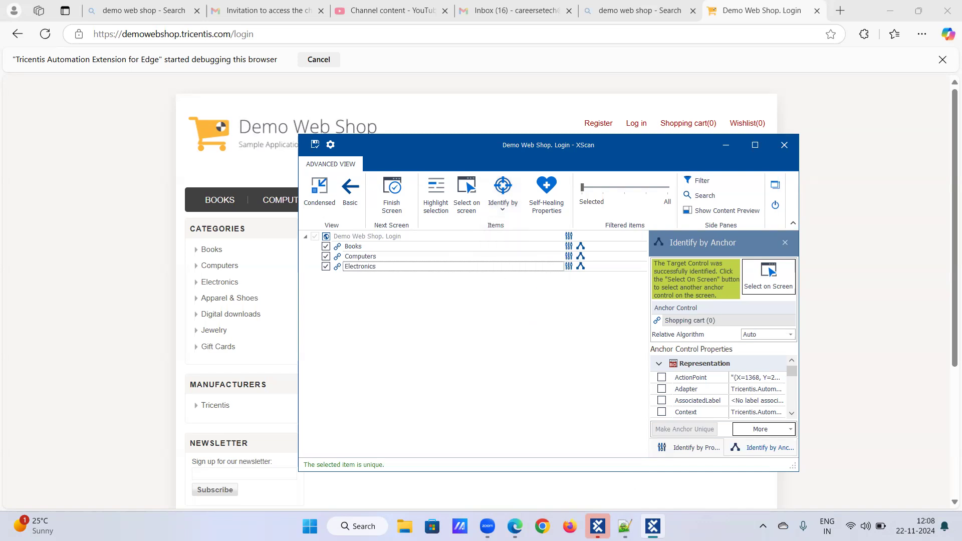
pyautogui.moveTo(487, 526)
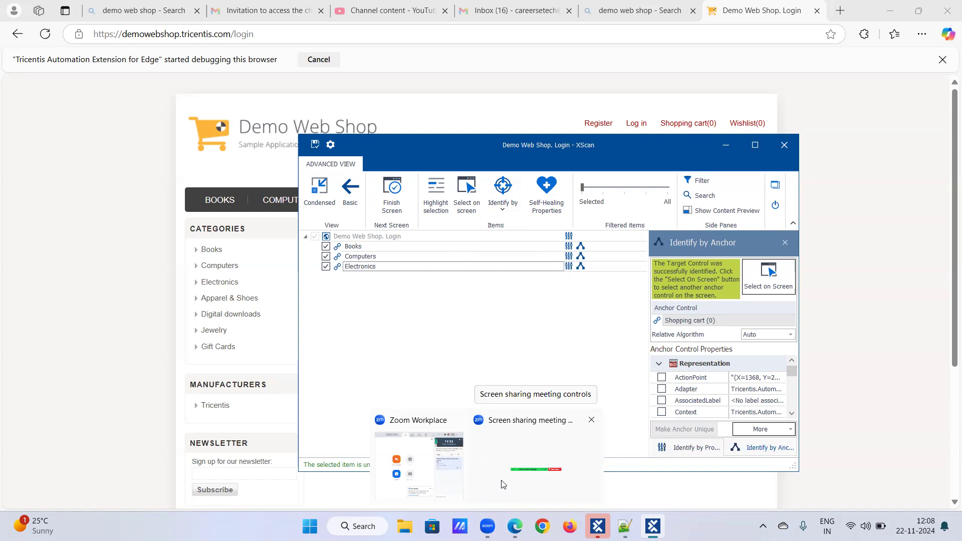
pyautogui.click(503, 484)
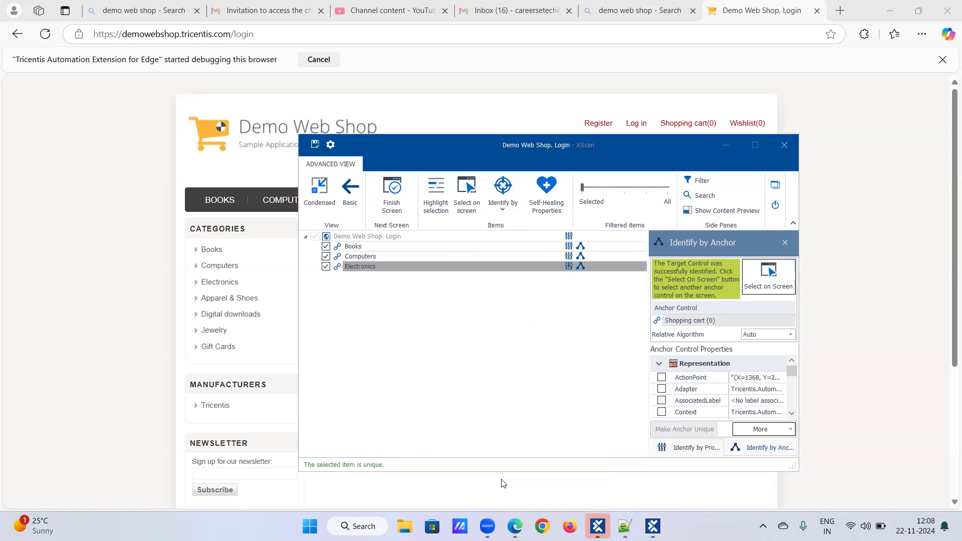
pyautogui.click(782, 141)
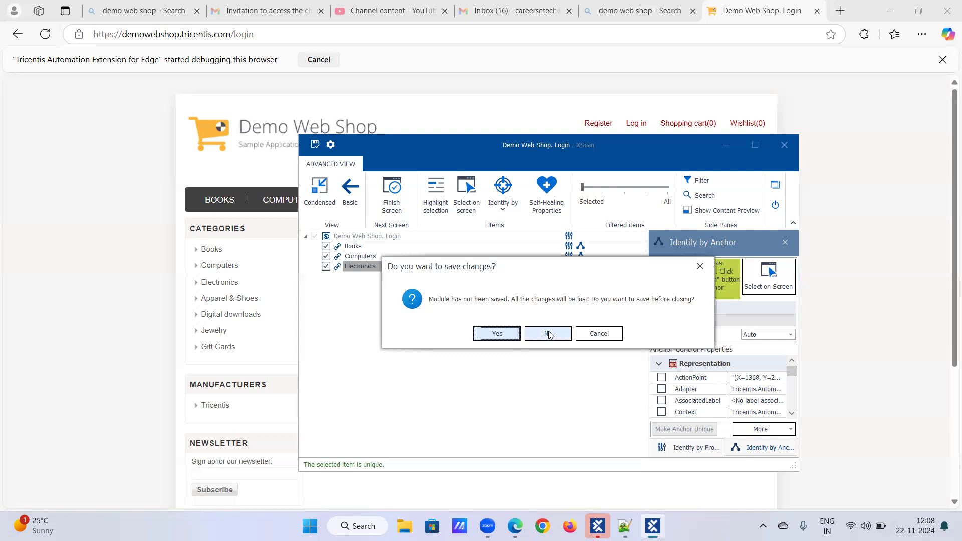
pyautogui.click(597, 340)
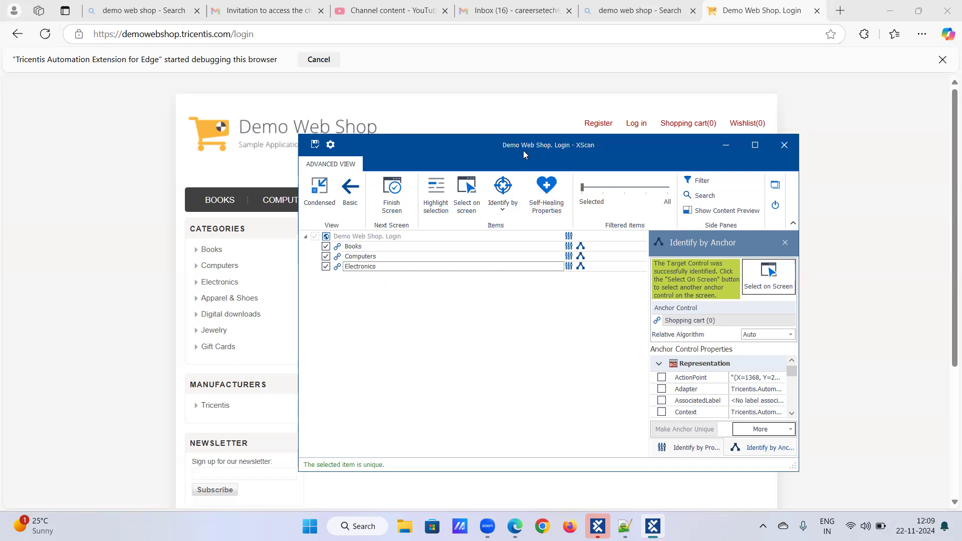
# Step: Move the XScan window clear of the page's header menu and remove the scanned Books, Computers and Electronics links from the selection
pyautogui.moveTo(525, 154); pyautogui.dragTo(560, 242)
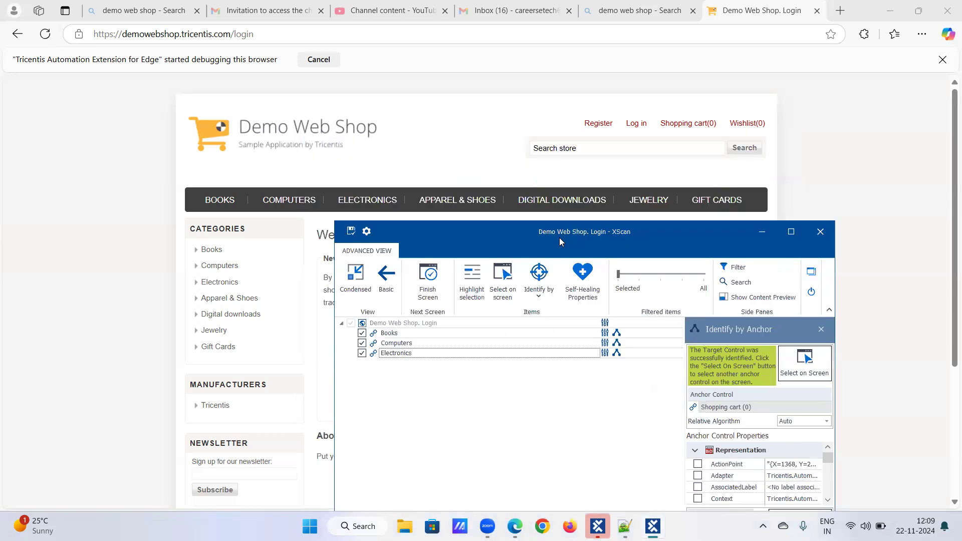
pyautogui.moveTo(560, 238); pyautogui.dragTo(660, 244)
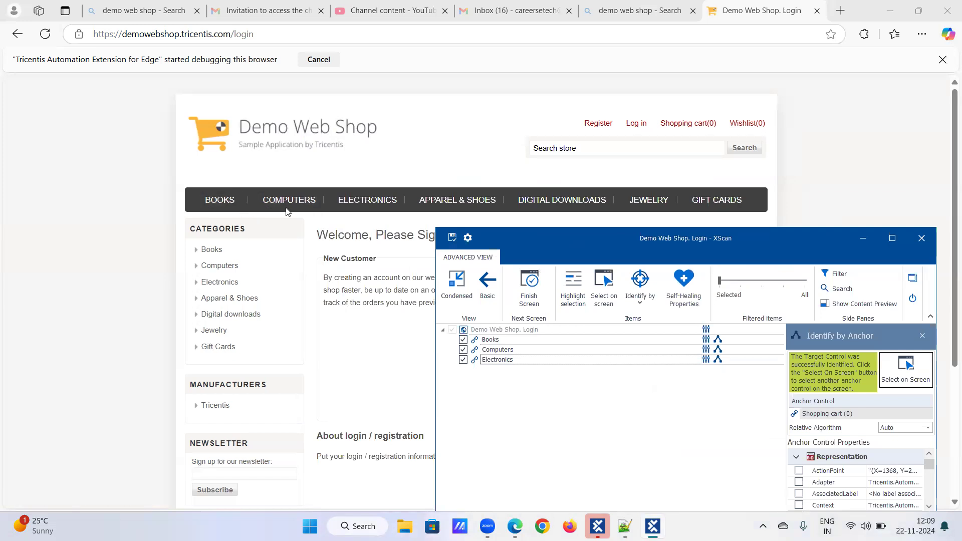
pyautogui.moveTo(289, 205)
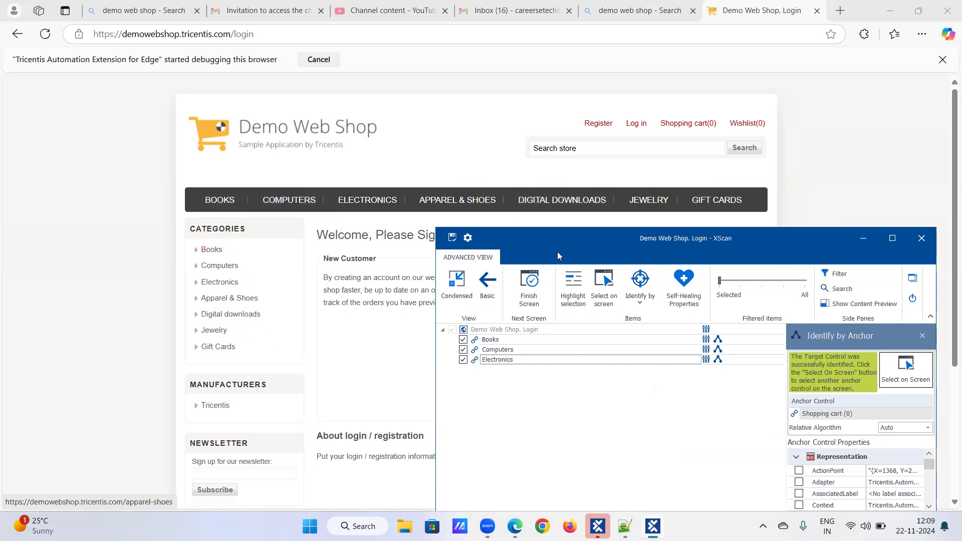
pyautogui.click(464, 340)
pyautogui.click(463, 351)
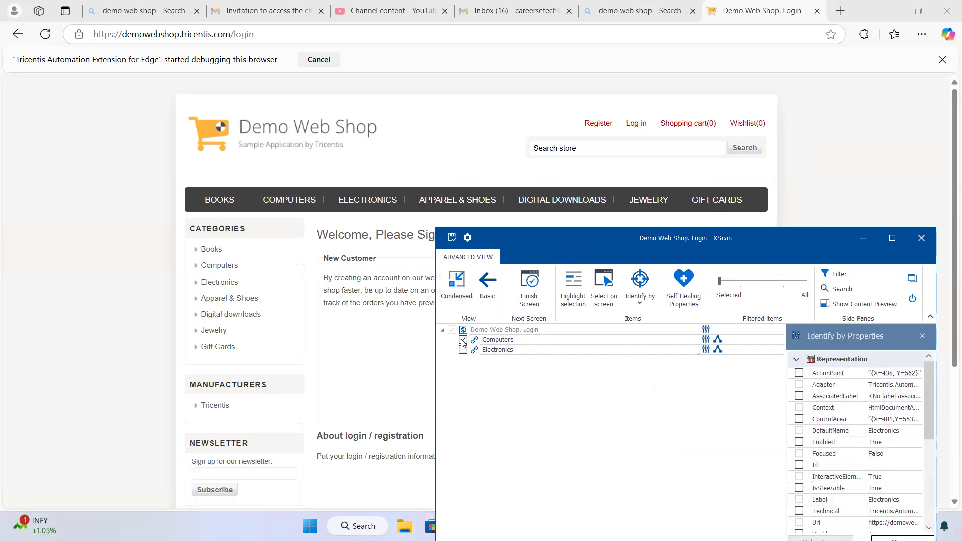
pyautogui.click(463, 340)
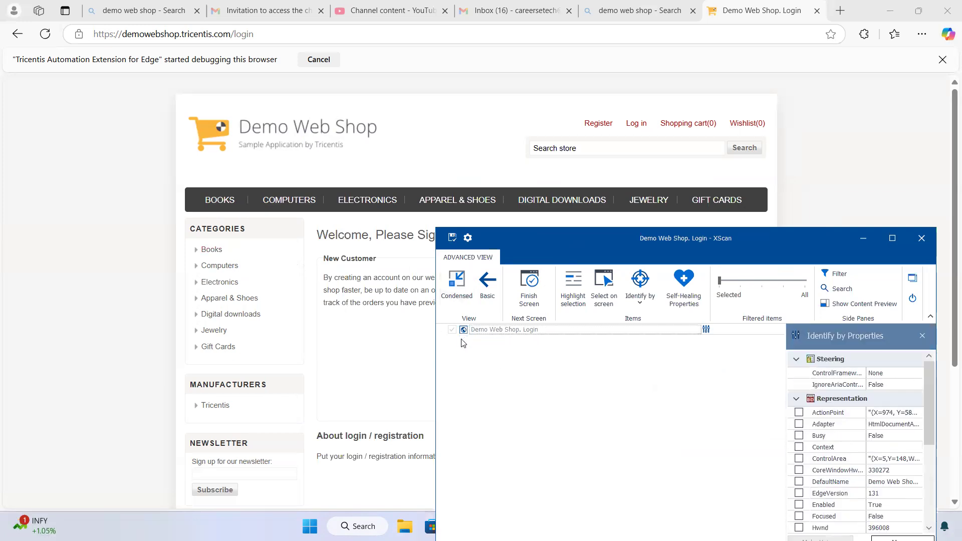
# Step: Select the BOOKS and COMPUTERS links of the page's header menu on screen to add them to the scan
pyautogui.click(604, 287)
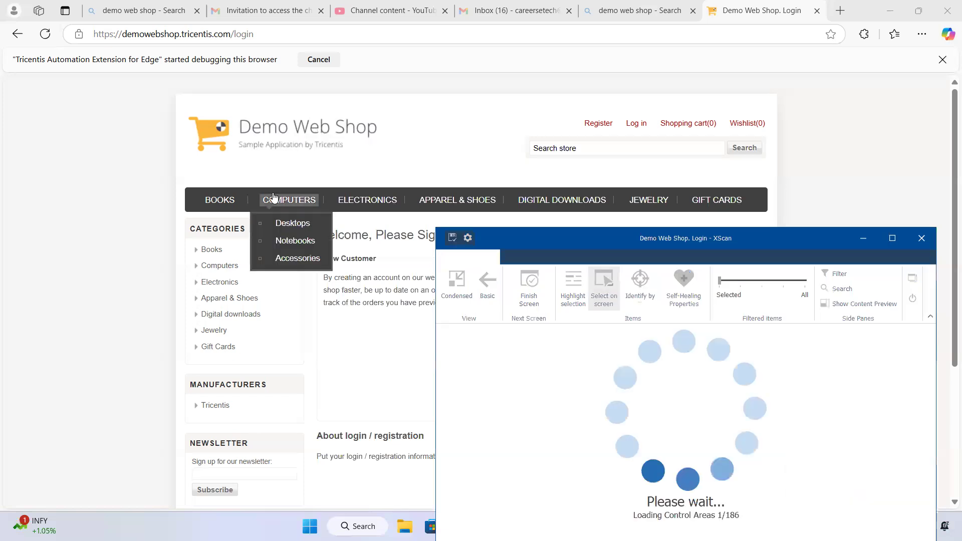
pyautogui.click(213, 201)
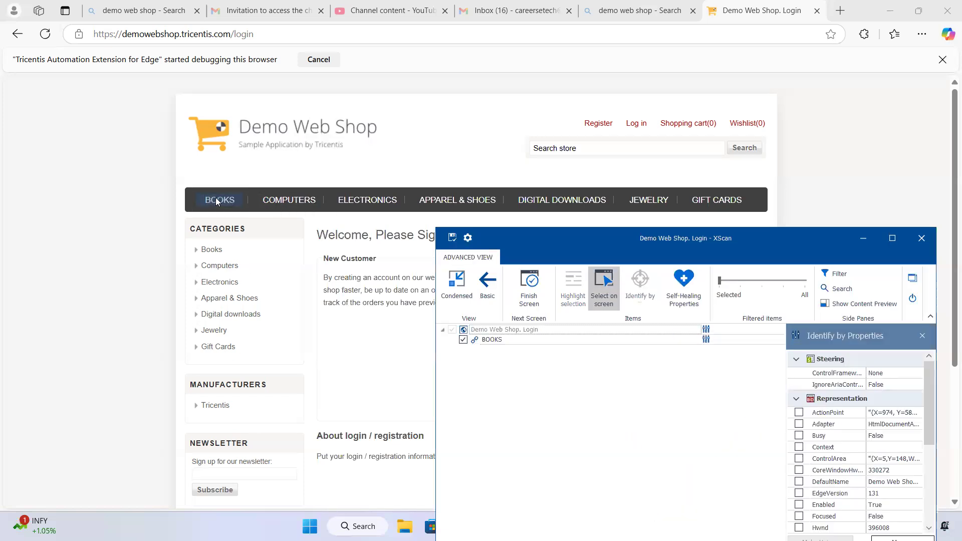
pyautogui.click(304, 199)
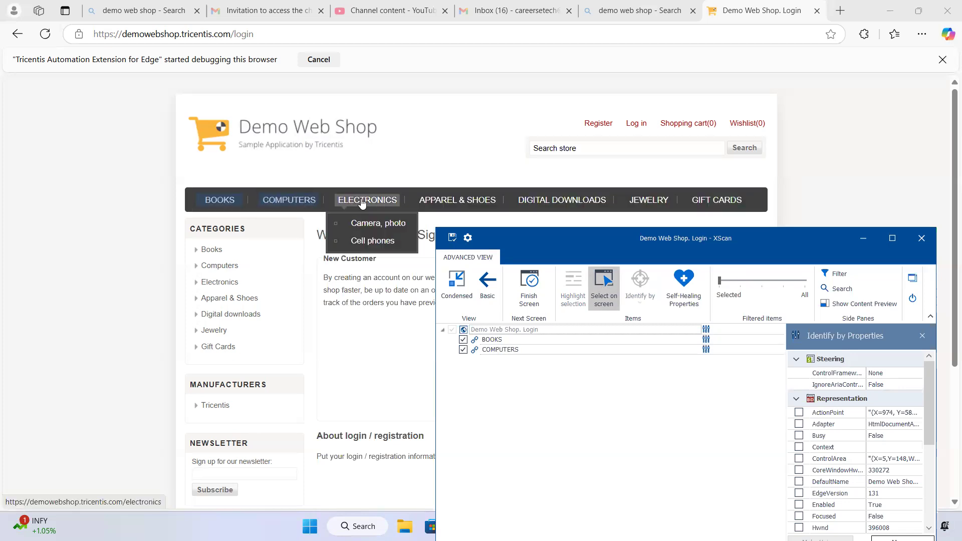
pyautogui.click(400, 198)
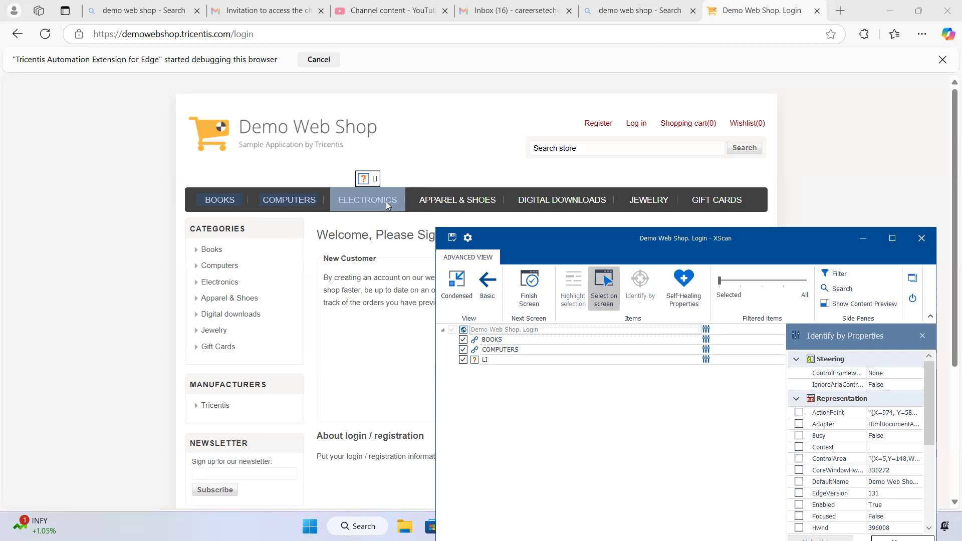
pyautogui.click(464, 360)
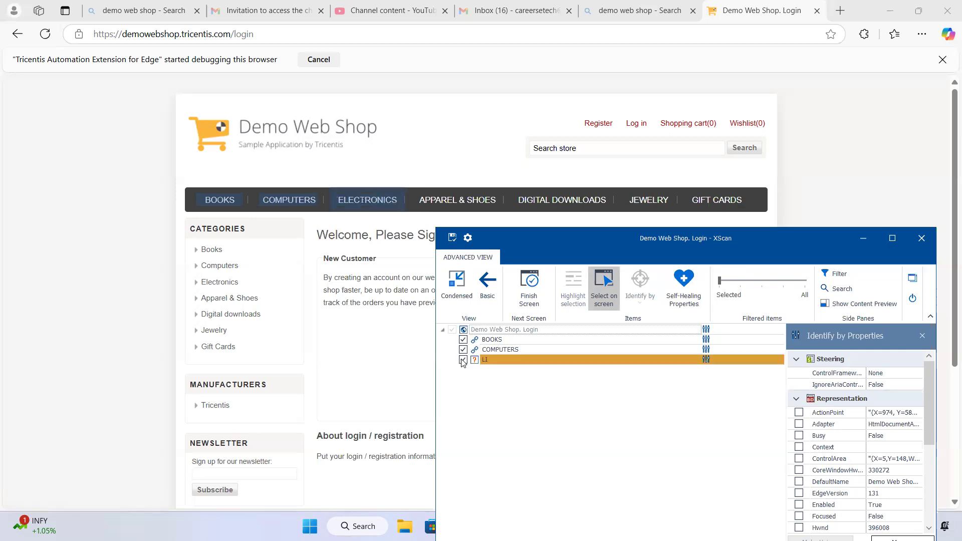
pyautogui.press('Delete')
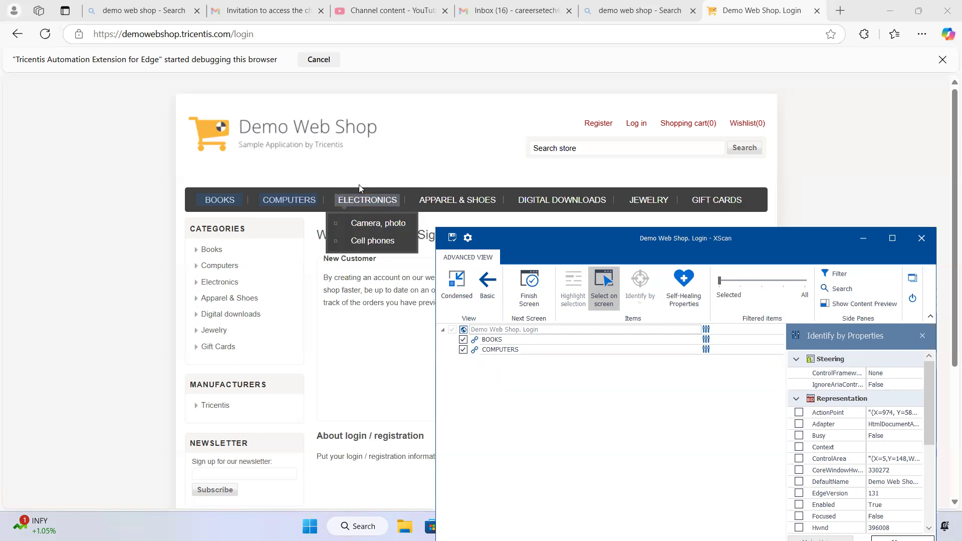
pyautogui.click(348, 195)
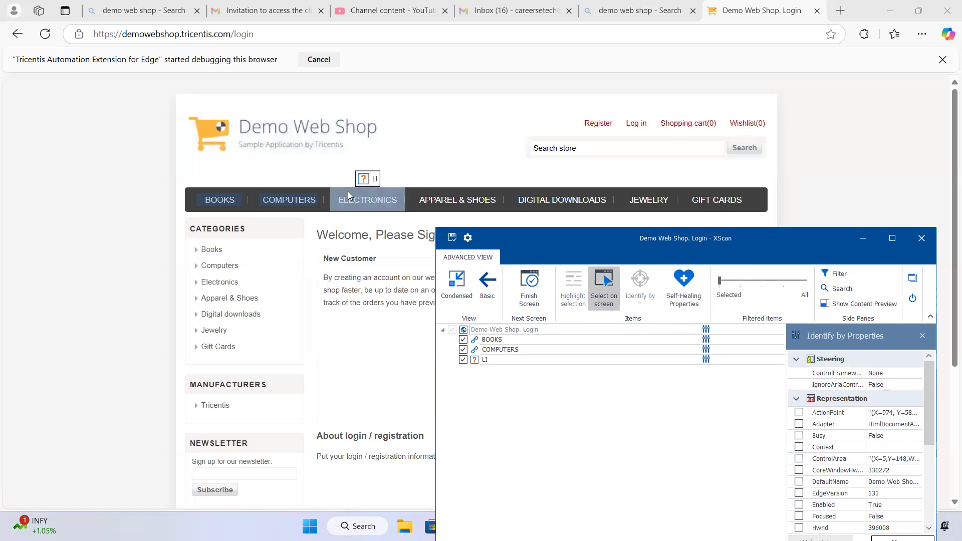
pyautogui.click(464, 361)
pyautogui.click(464, 361)
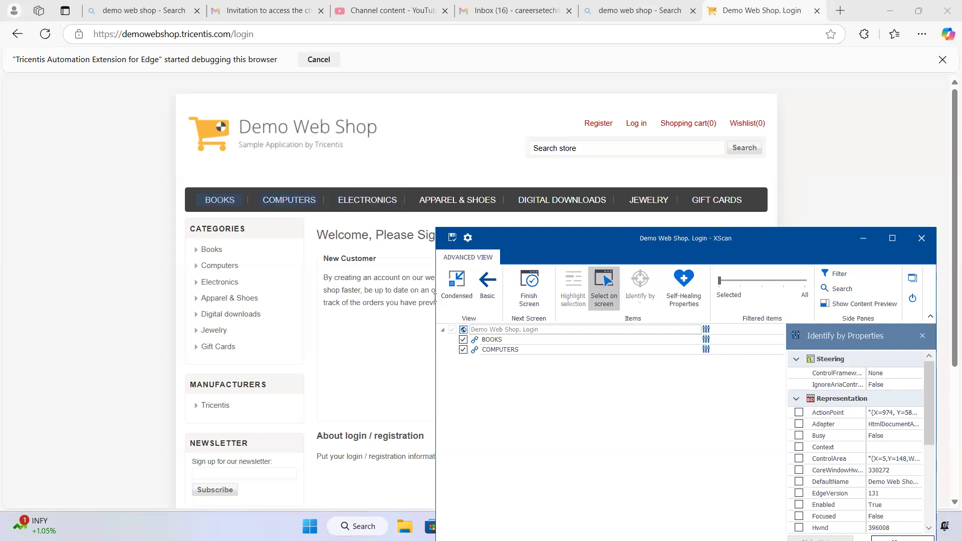
# Step: Add the header menu's ELECTRONICS link to the scan by picking it on screen, and end the on-screen selection
pyautogui.moveTo(380, 210)
pyautogui.click(358, 200)
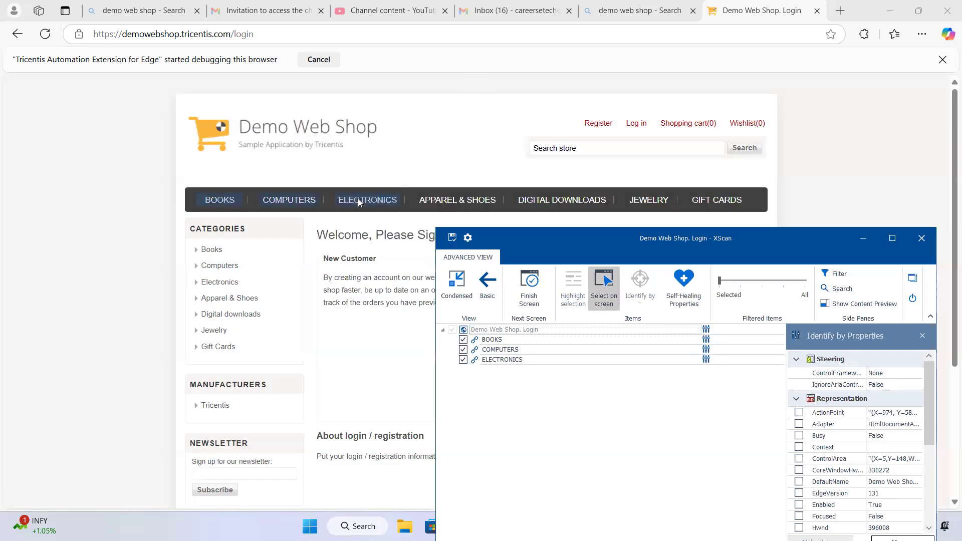
pyautogui.click(602, 298)
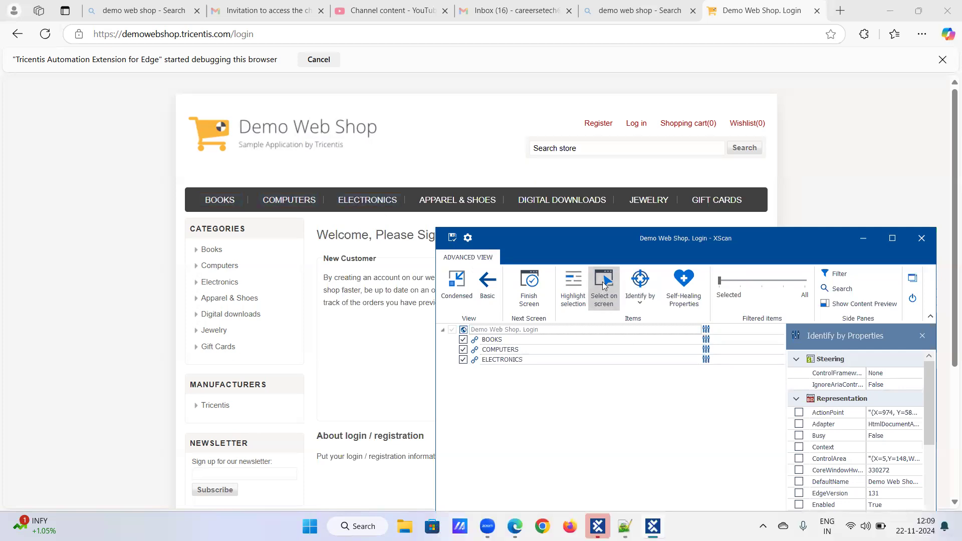
pyautogui.click(602, 282)
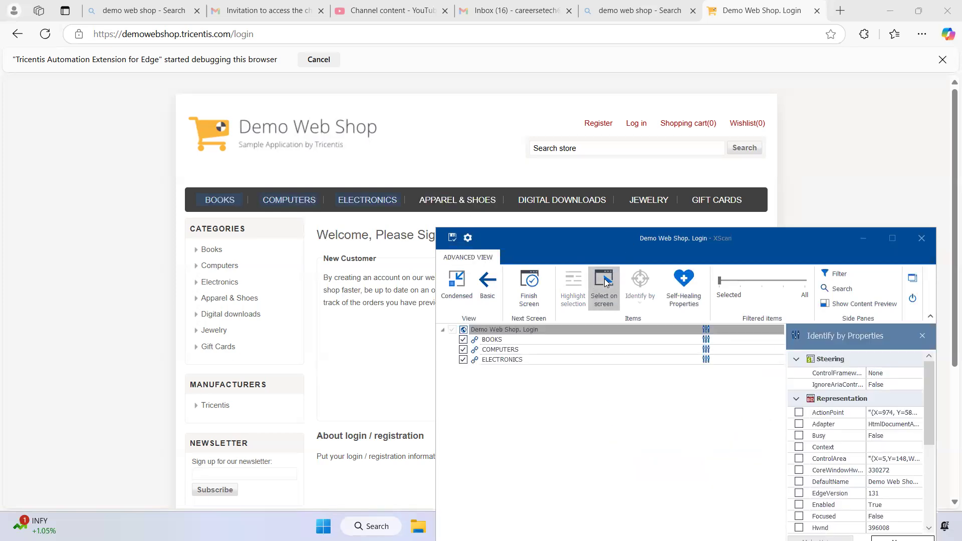
pyautogui.click(605, 280)
# Step: Uncover the page's Categories list and add its Books, Computers and Electronics links to the scan by on-screen selection
pyautogui.moveTo(616, 246); pyautogui.dragTo(460, 261)
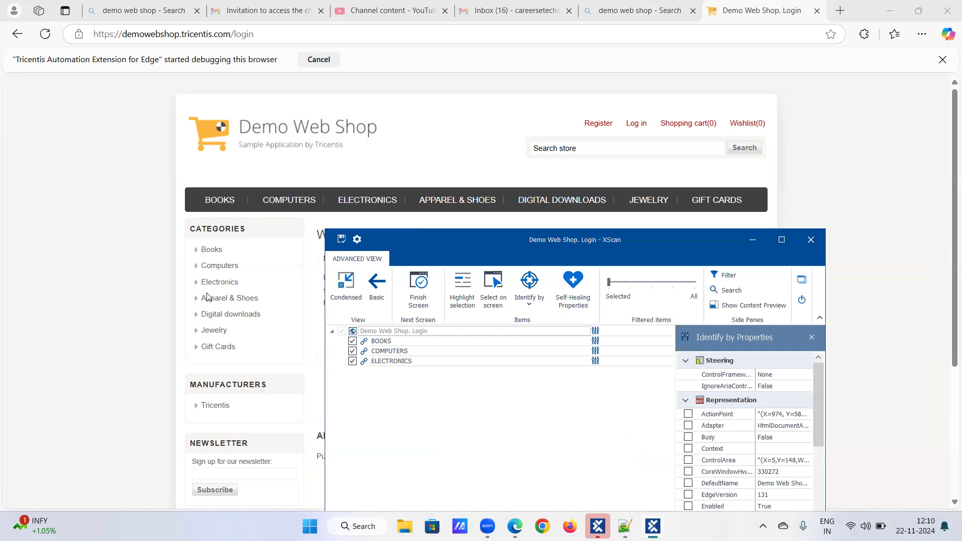
pyautogui.click(493, 288)
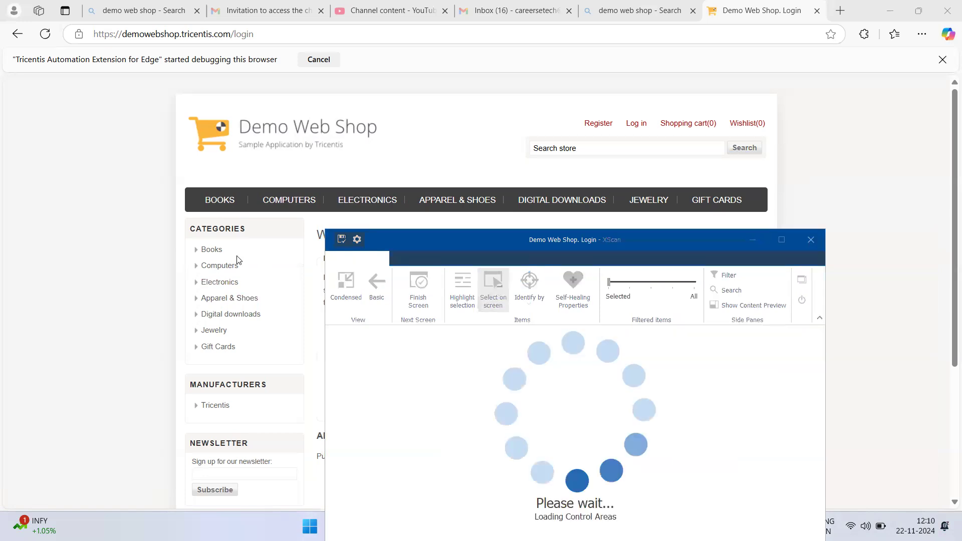
pyautogui.click(212, 250)
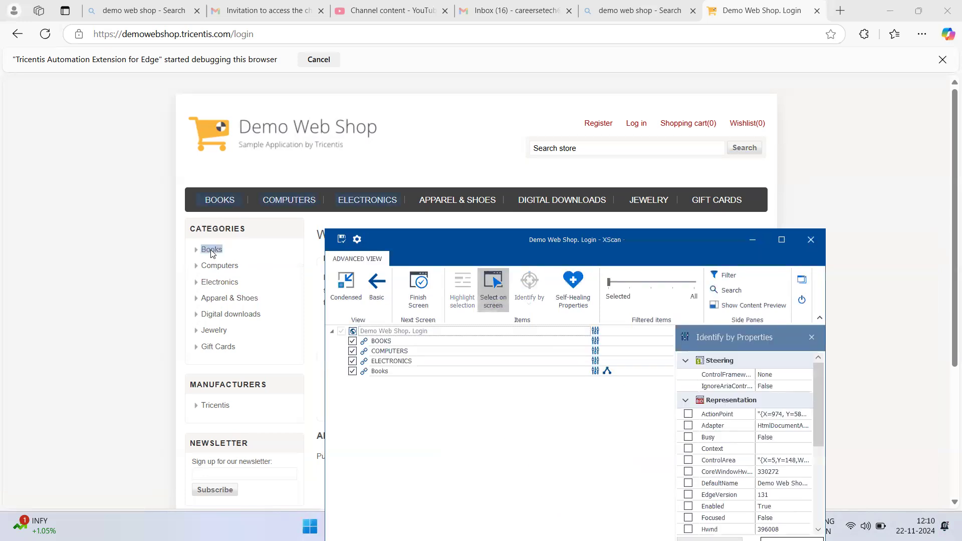
pyautogui.click(211, 284)
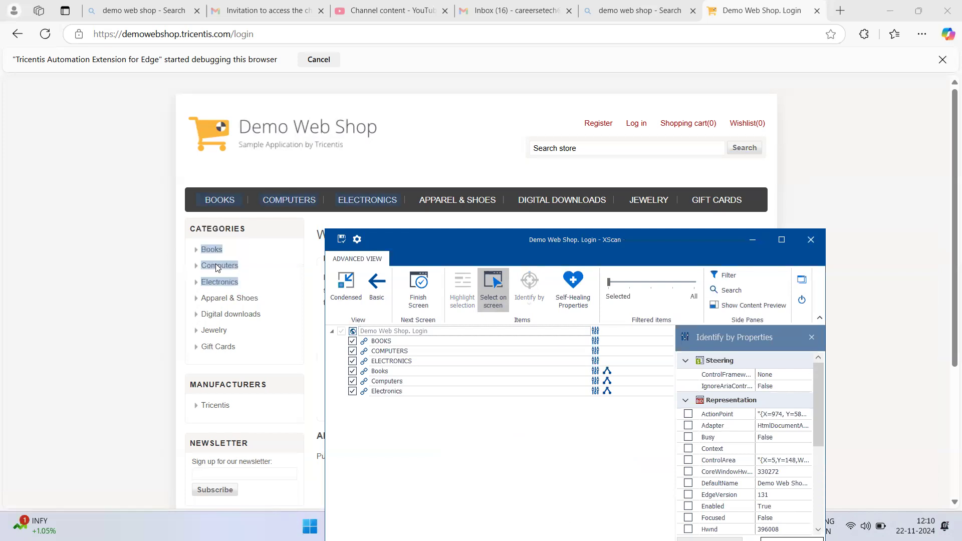
pyautogui.click(498, 292)
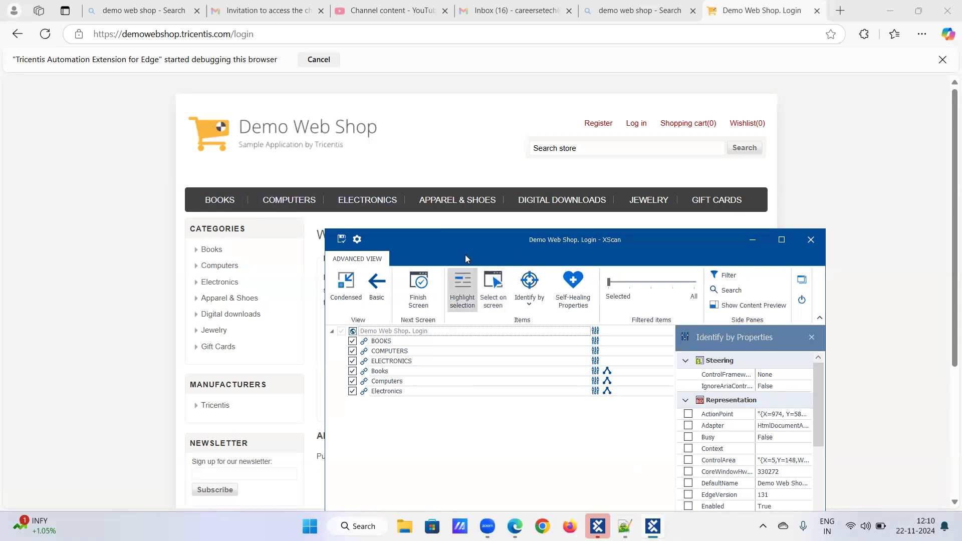
# Step: Open the anchor identification of the Categories Books link and remove its Register anchor control
pyautogui.moveTo(466, 255); pyautogui.dragTo(449, 182)
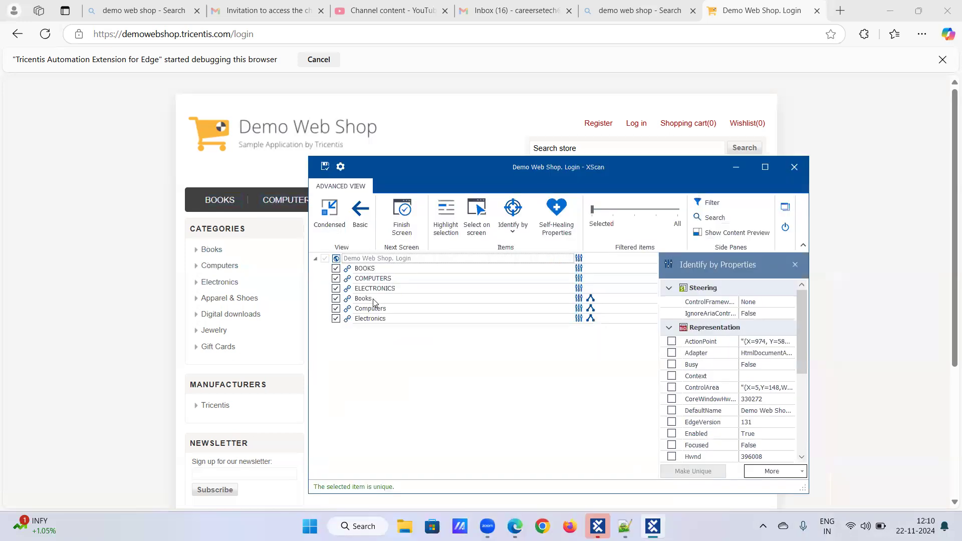
pyautogui.click(590, 302)
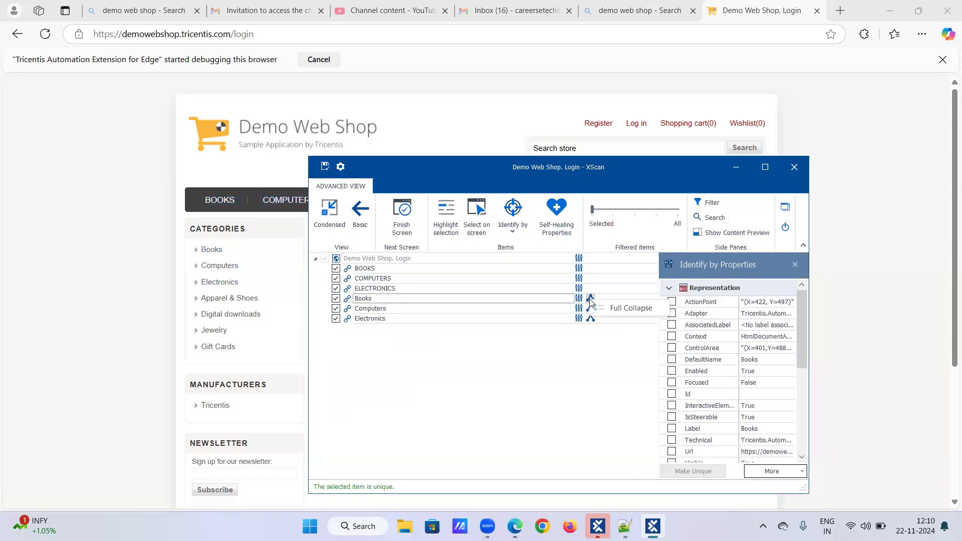
pyautogui.click(590, 300)
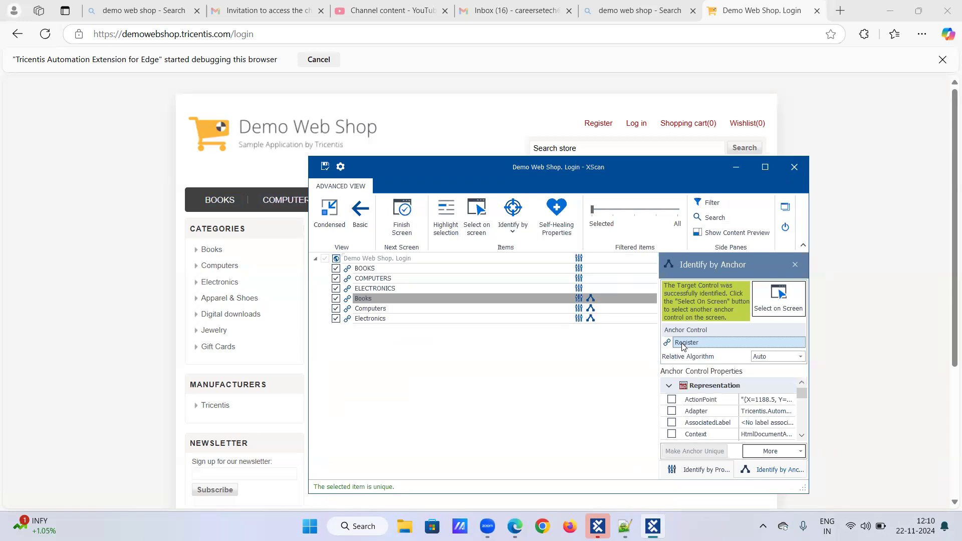
pyautogui.rightClick(697, 346)
pyautogui.click(711, 366)
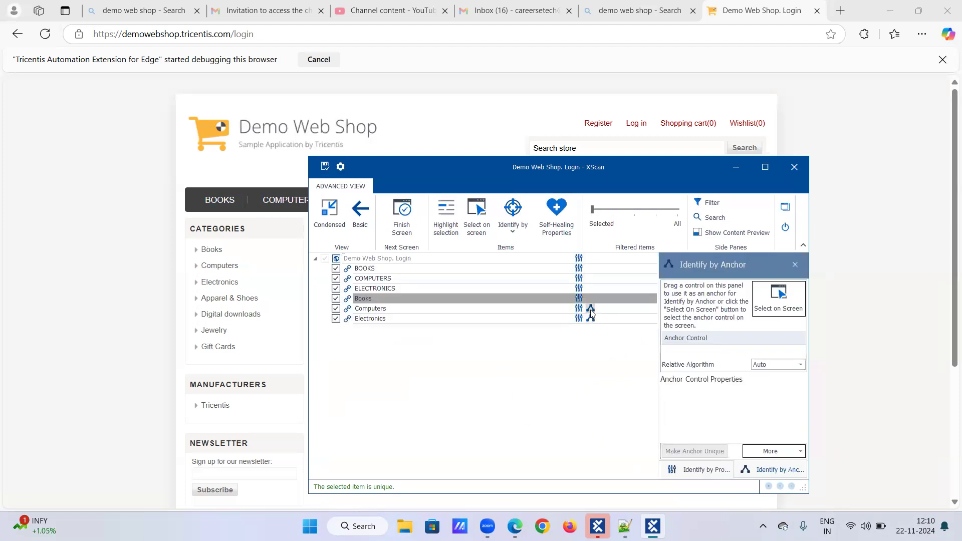
# Step: Remove the anchor controls from the Categories Computers and Electronics links, including the Shopping cart anchor of Electronics
pyautogui.moveTo(643, 331); pyautogui.dragTo(675, 355)
pyautogui.rightClick(689, 342)
pyautogui.click(703, 365)
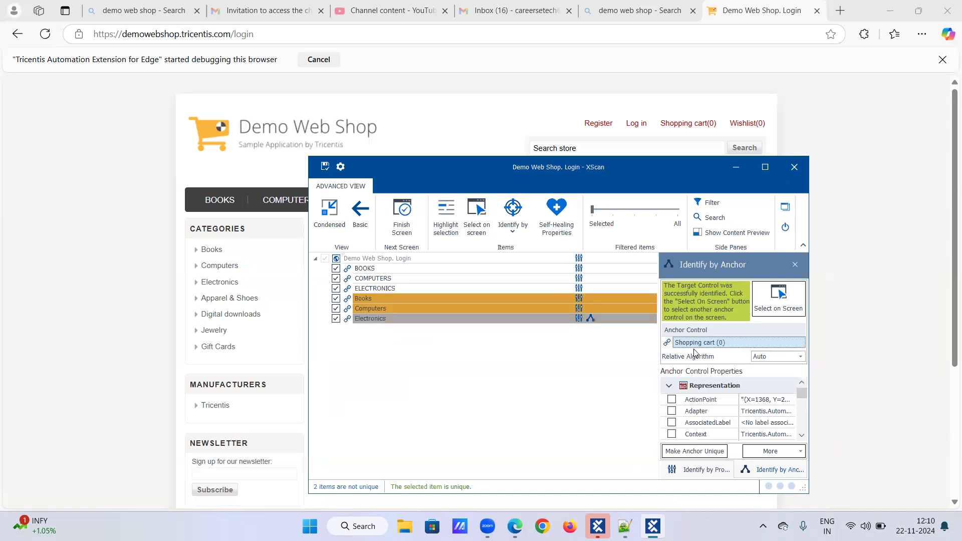
pyautogui.rightClick(696, 346)
pyautogui.click(709, 365)
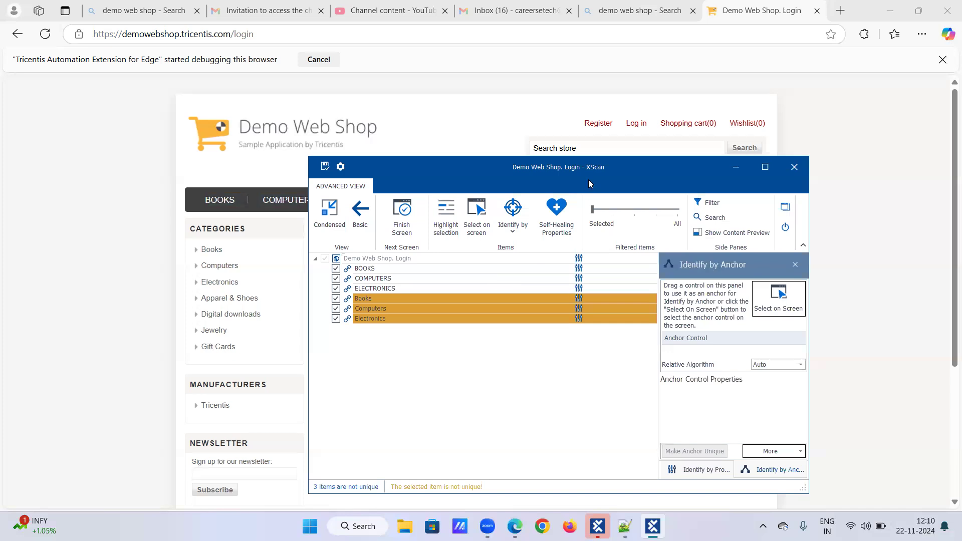
# Step: Uncover the page's header menu and view the identification methods XScan offers, without choosing one
pyautogui.moveTo(589, 184); pyautogui.dragTo(592, 246)
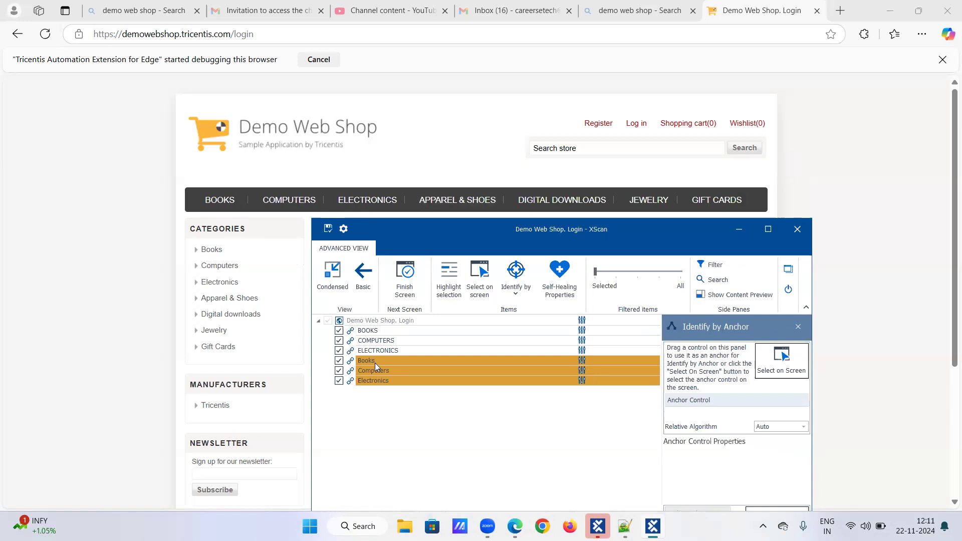
pyautogui.click(514, 295)
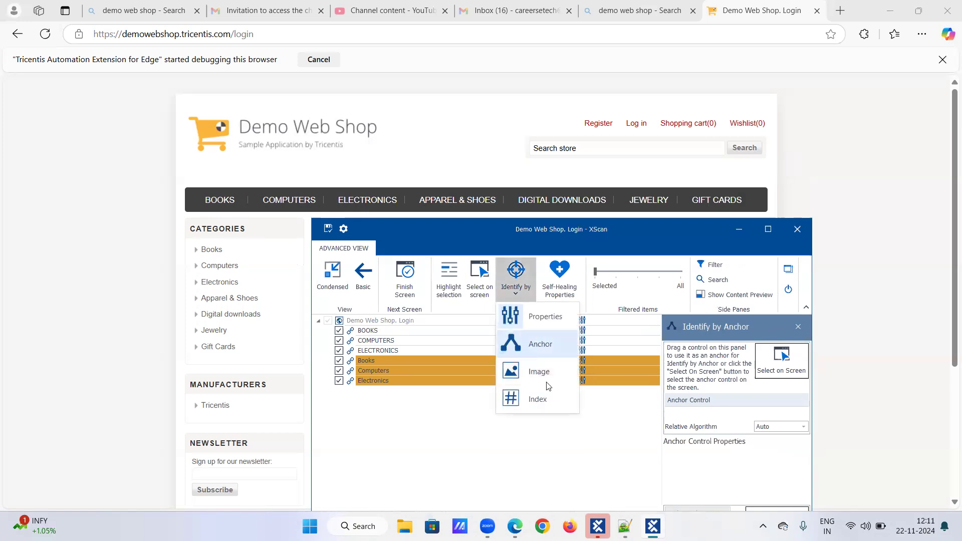
pyautogui.click(610, 443)
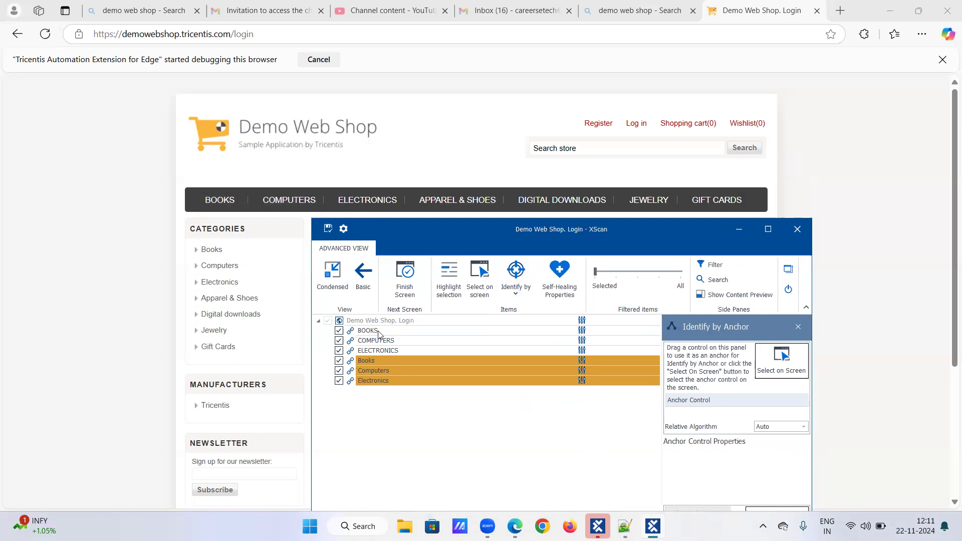
pyautogui.moveTo(412, 252); pyautogui.dragTo(407, 221)
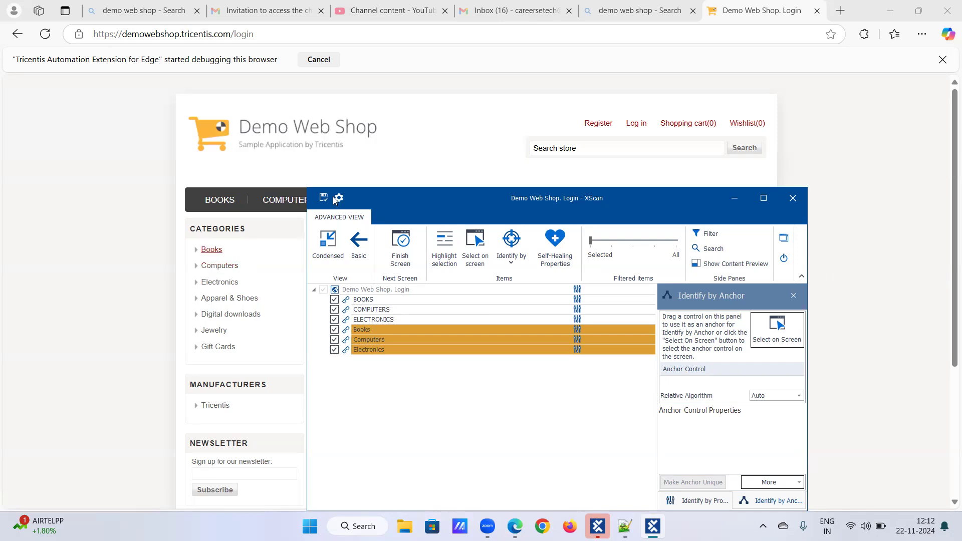
pyautogui.moveTo(415, 204); pyautogui.dragTo(400, 234)
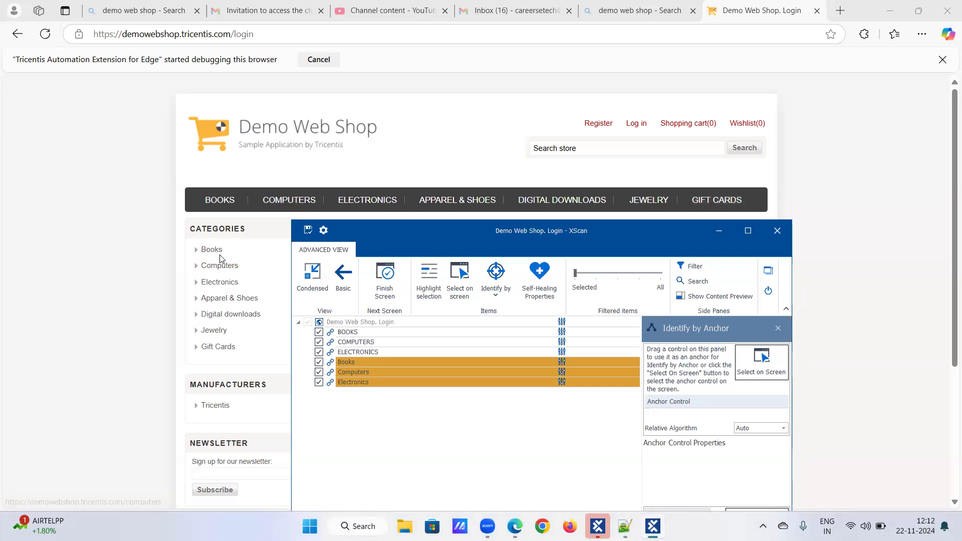
pyautogui.moveTo(531, 234); pyautogui.dragTo(518, 210)
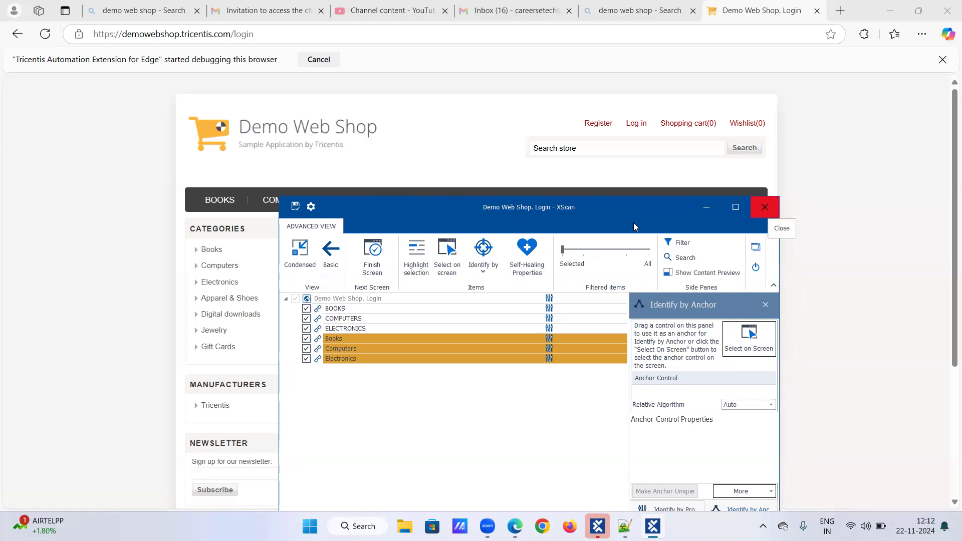
pyautogui.moveTo(632, 222); pyautogui.dragTo(606, 228)
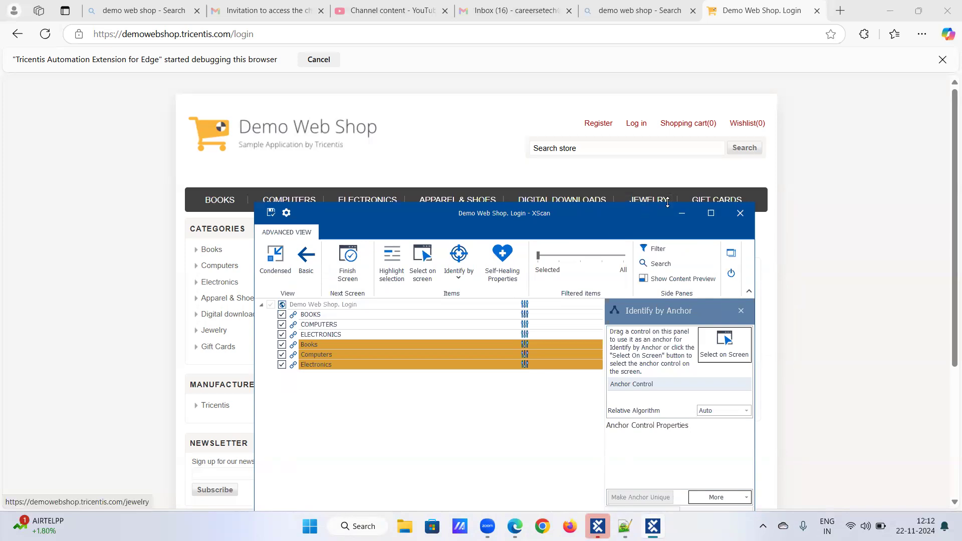
# Step: Close XScan, saving the scanned module, and switch to Tosca Commander
pyautogui.click(740, 213)
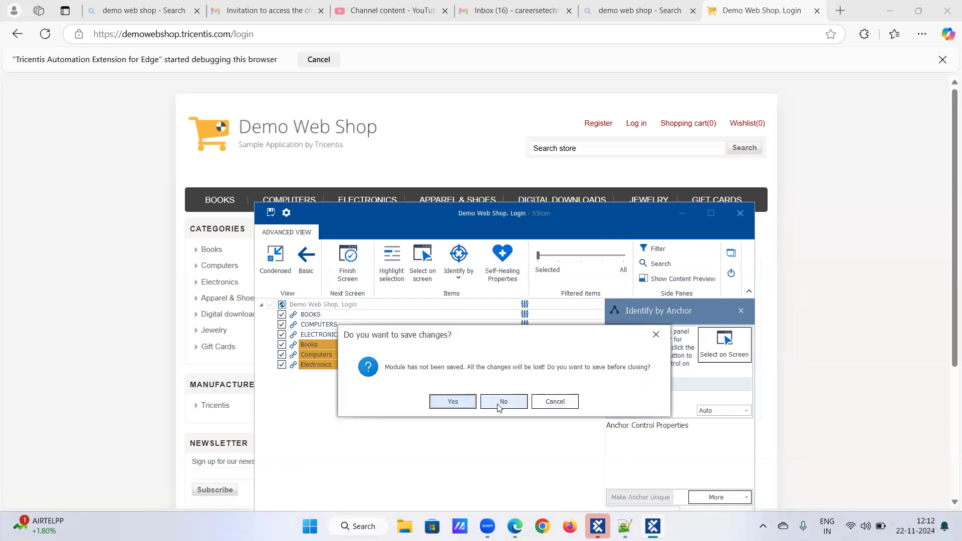
pyautogui.click(468, 401)
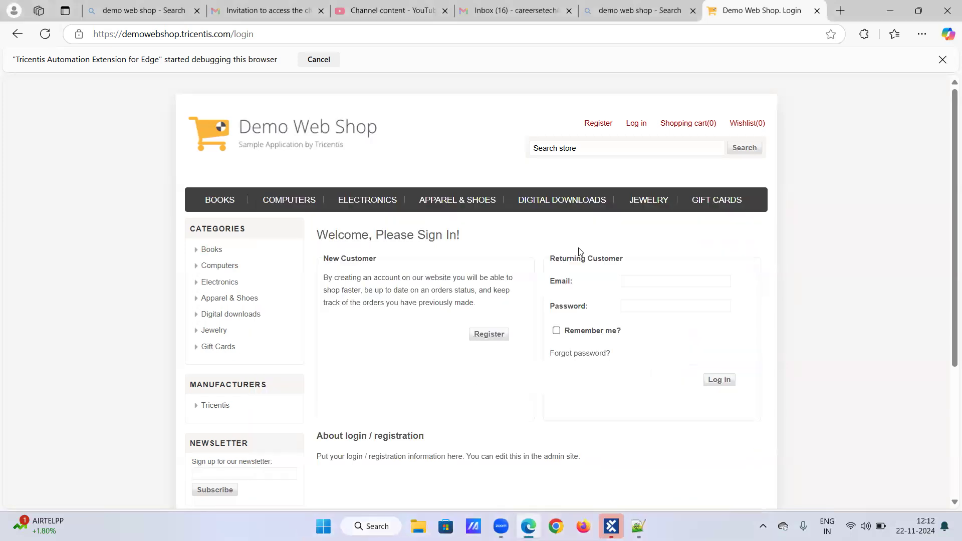
pyautogui.click(611, 527)
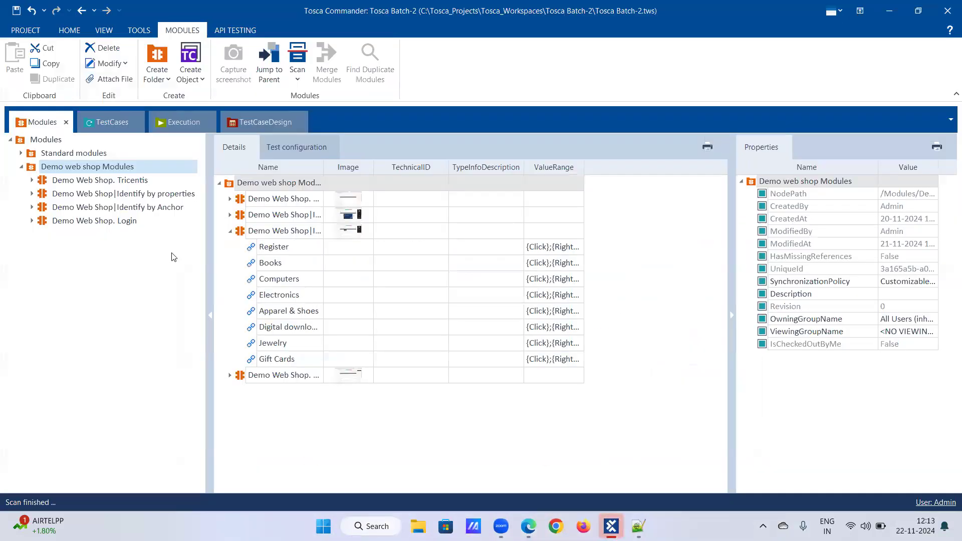
# Step: Check the attributes of the Demo Web Shop. Login module and delete the module from the Demo web shop Modules folder
pyautogui.click(32, 221)
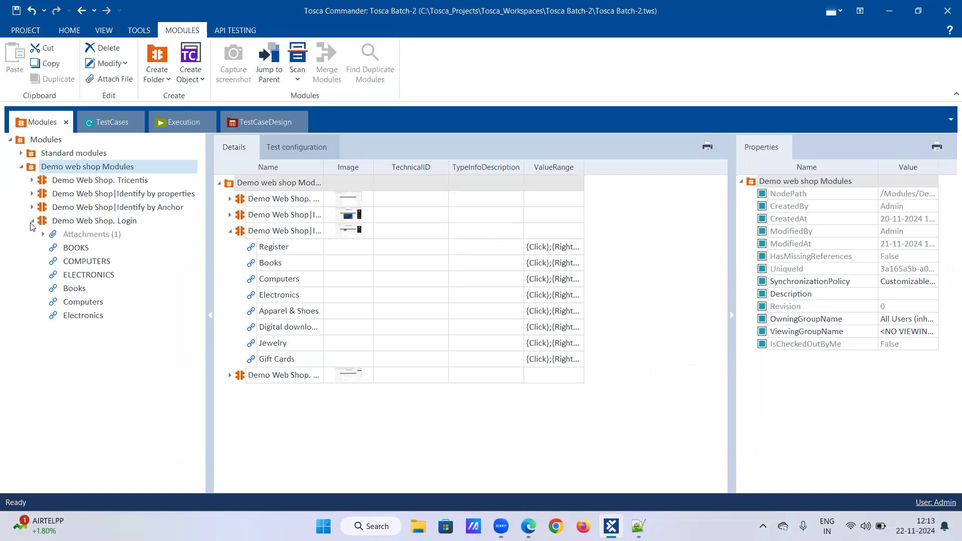
pyautogui.click(32, 221)
pyautogui.click(56, 223)
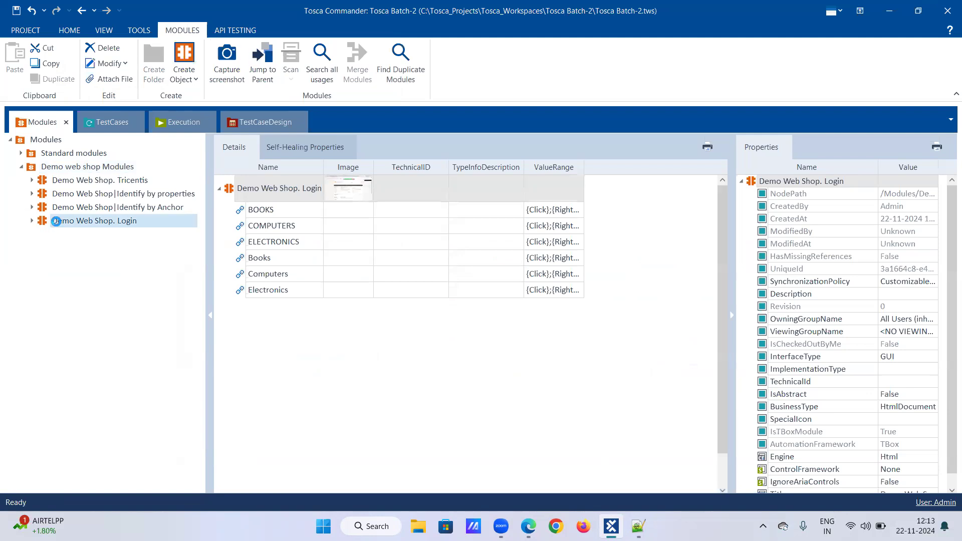
pyautogui.press('Delete')
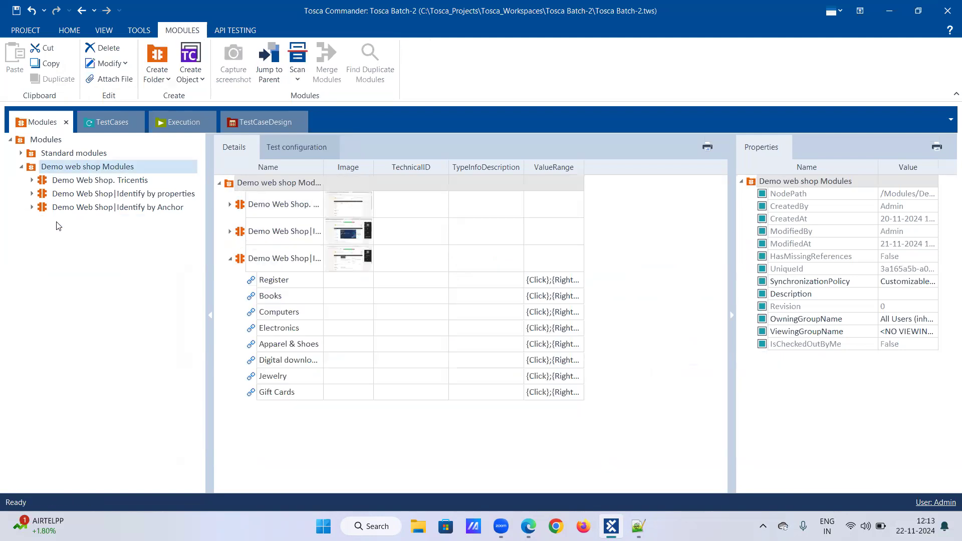
# Step: Expand the Demo Web Shop|Identify by Anchor module to view its attributes, and collapse it again
pyautogui.rightClick(102, 209)
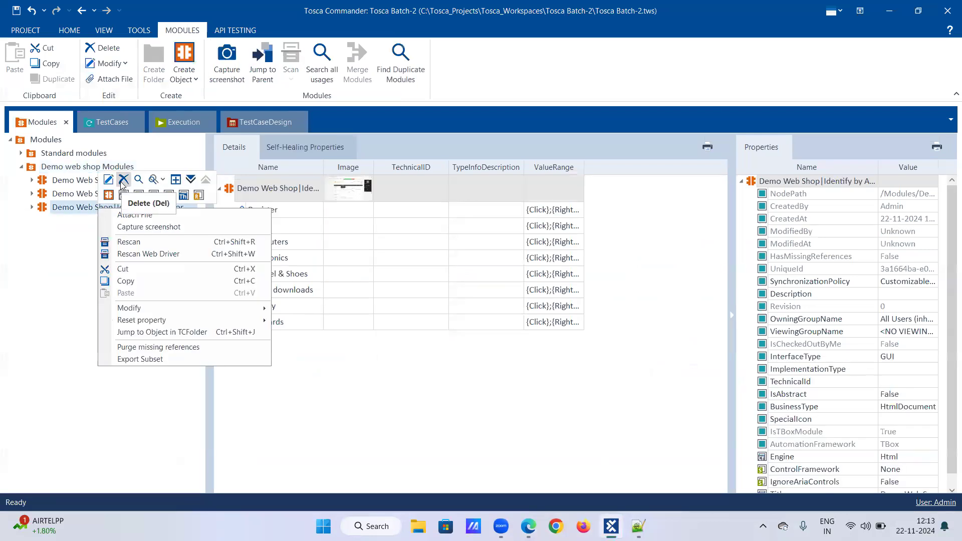
pyautogui.click(67, 245)
pyautogui.rightClick(73, 206)
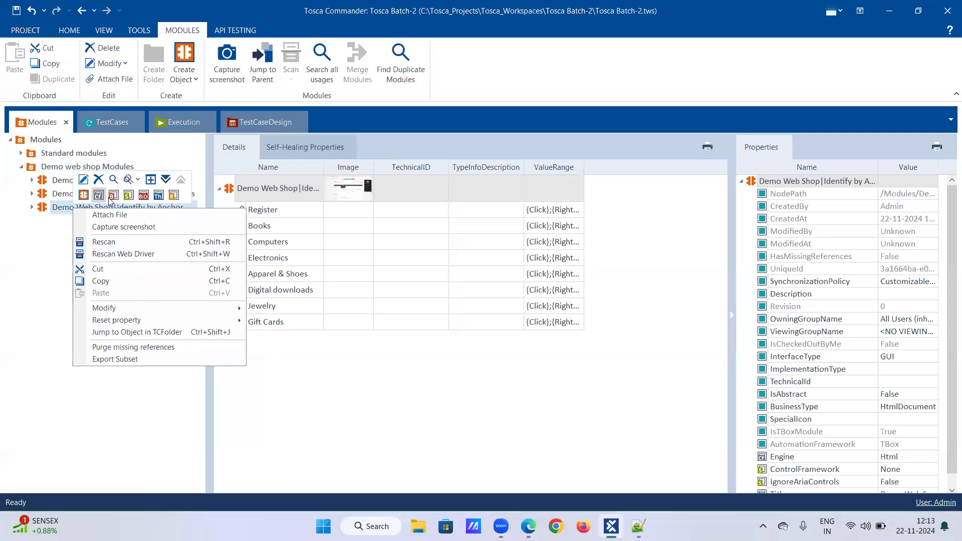
pyautogui.click(166, 180)
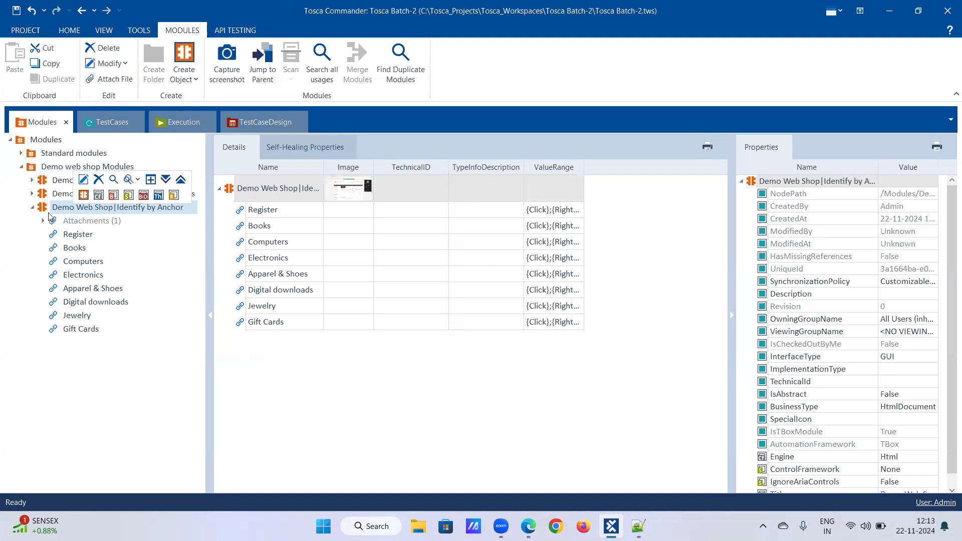
pyautogui.click(33, 208)
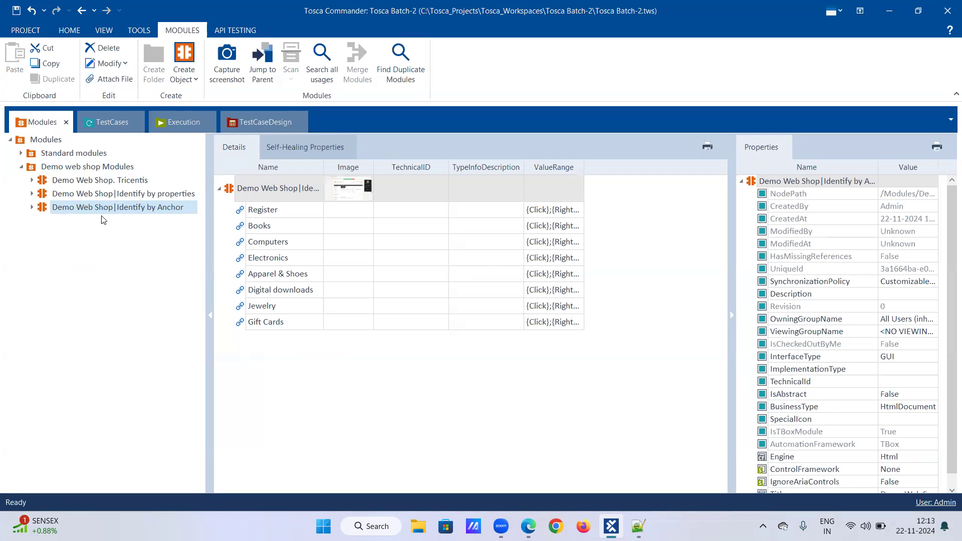
pyautogui.moveTo(611, 526)
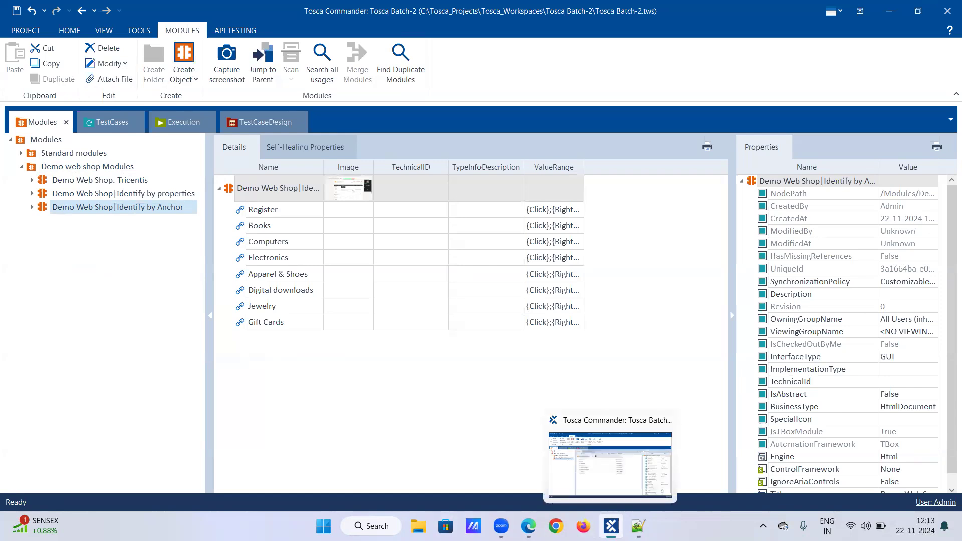
pyautogui.click(528, 526)
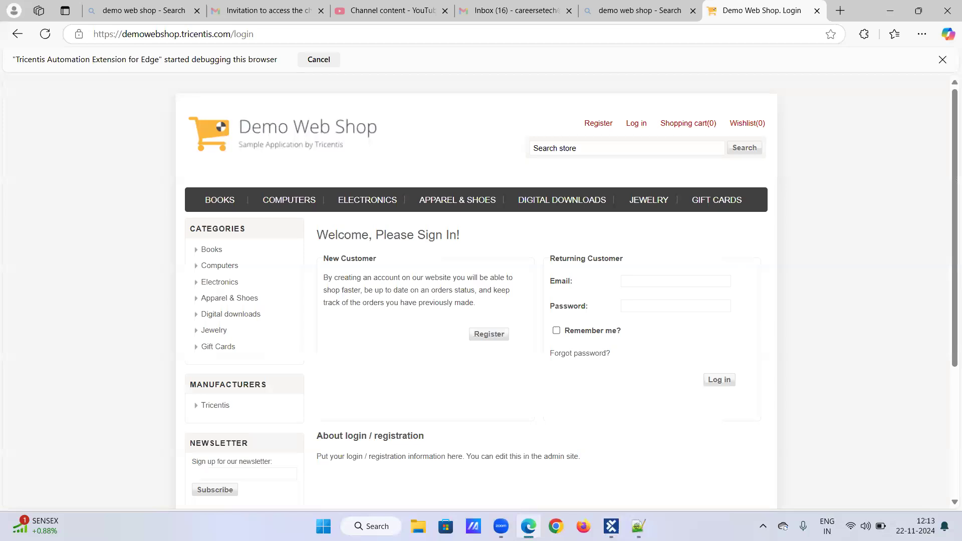
pyautogui.hotkey('alt', 'Tab')
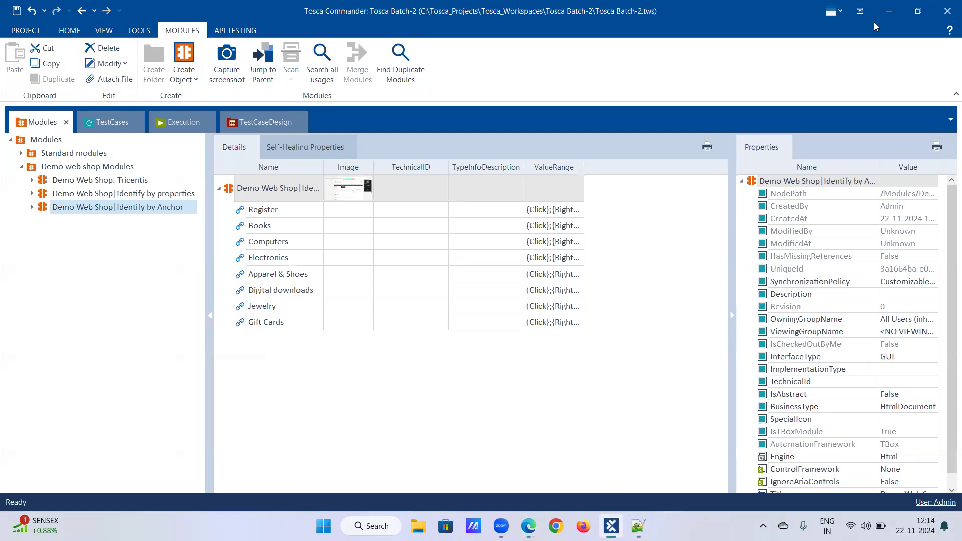
# Step: Minimize Tosca Commander, the browser and Notepad++ to reach the desktop, and refresh it
pyautogui.click(887, 12)
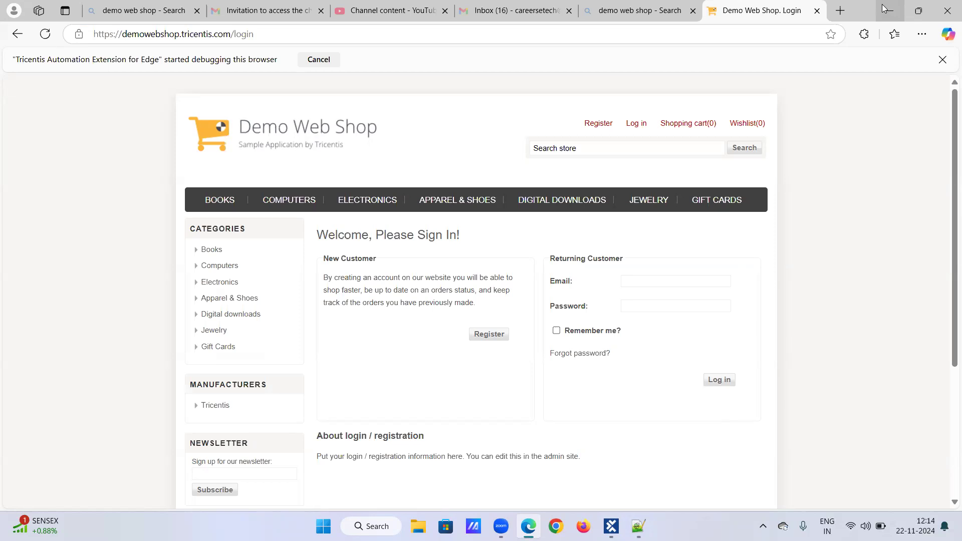
pyautogui.click(884, 8)
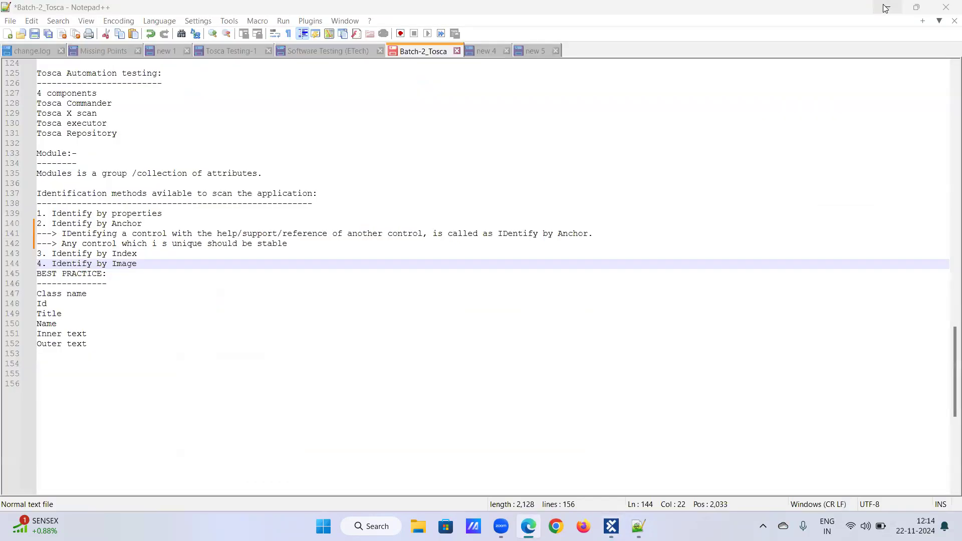
pyautogui.click(885, 9)
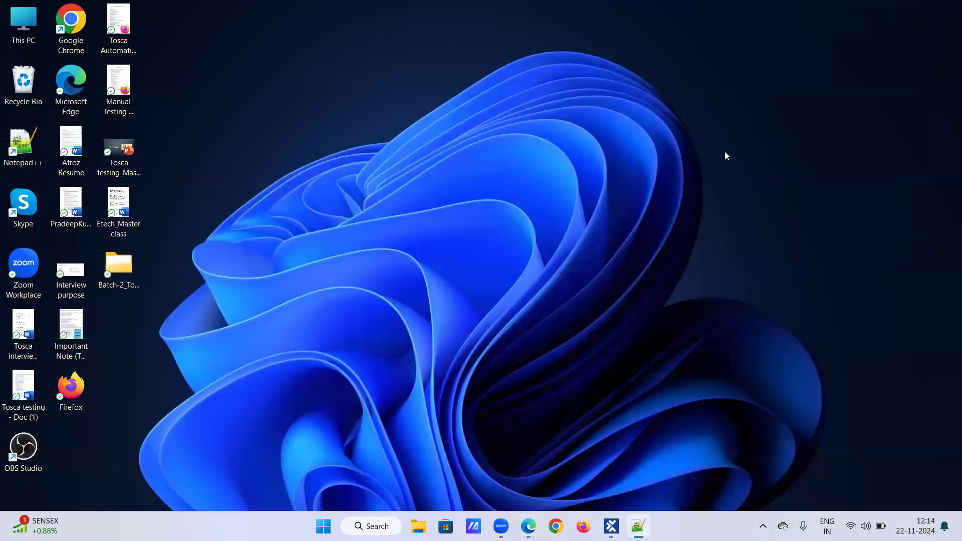
pyautogui.rightClick(700, 170)
pyautogui.click(741, 222)
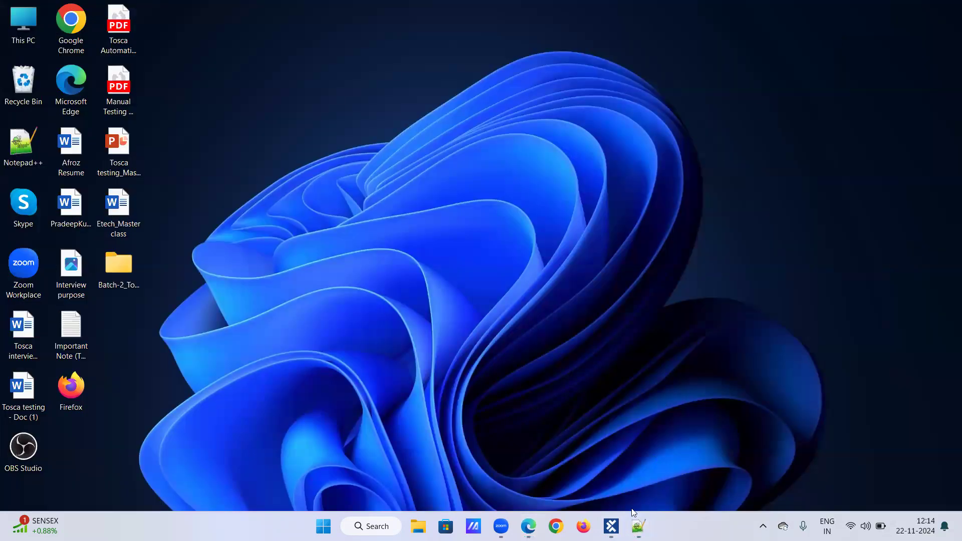